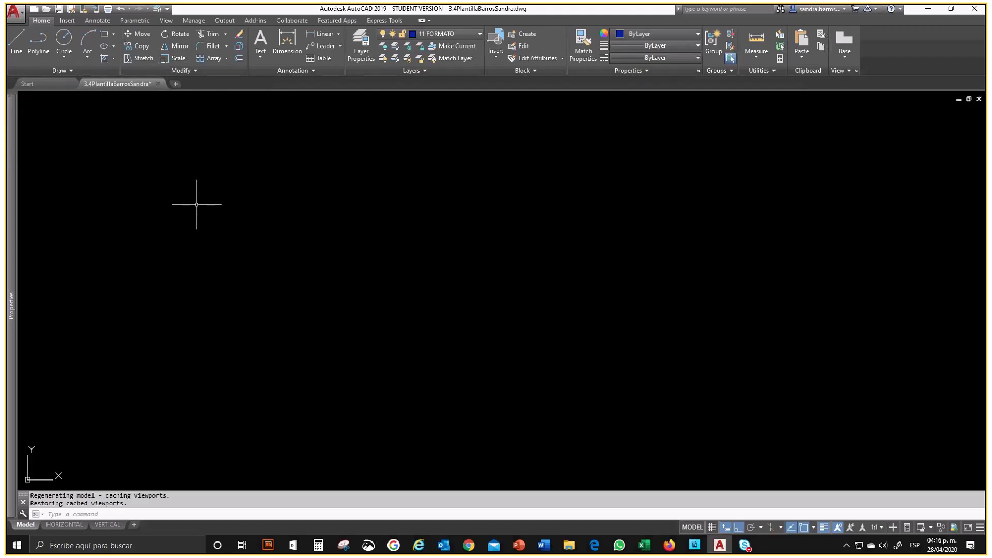
Step: Make 1 VISIBLES the current layer
click(431, 34)
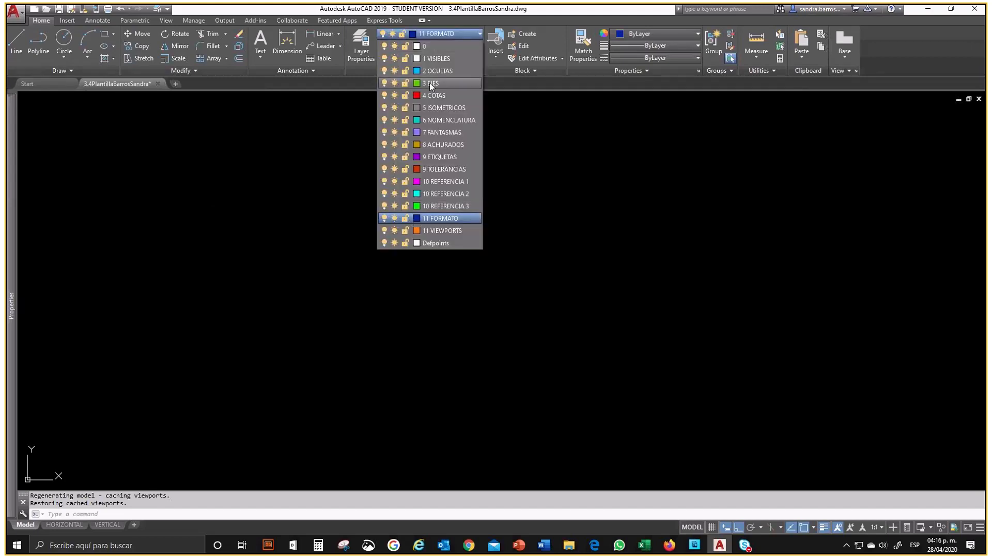
click(437, 59)
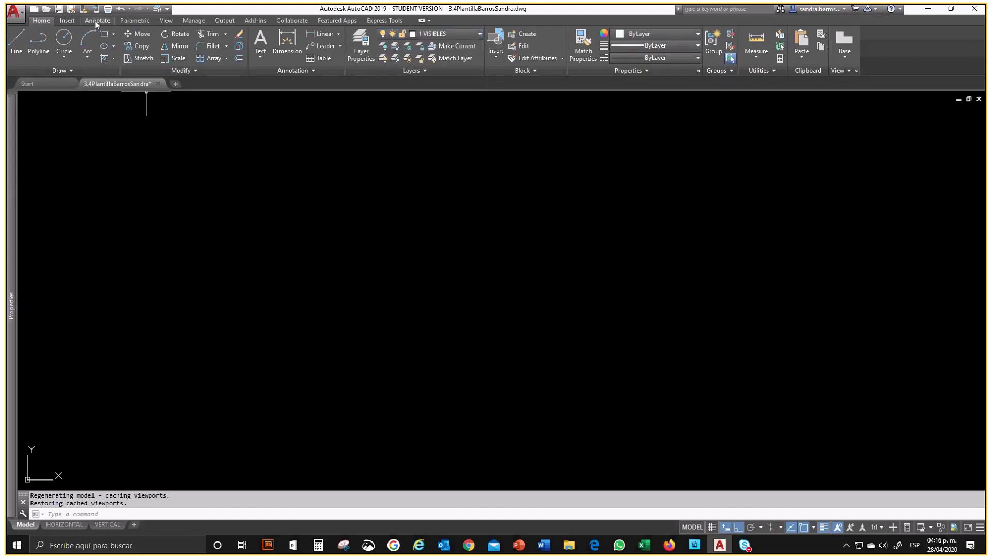
Step: Review the available dimension, multileader and table styles, and set the current text style to UAA
click(96, 21)
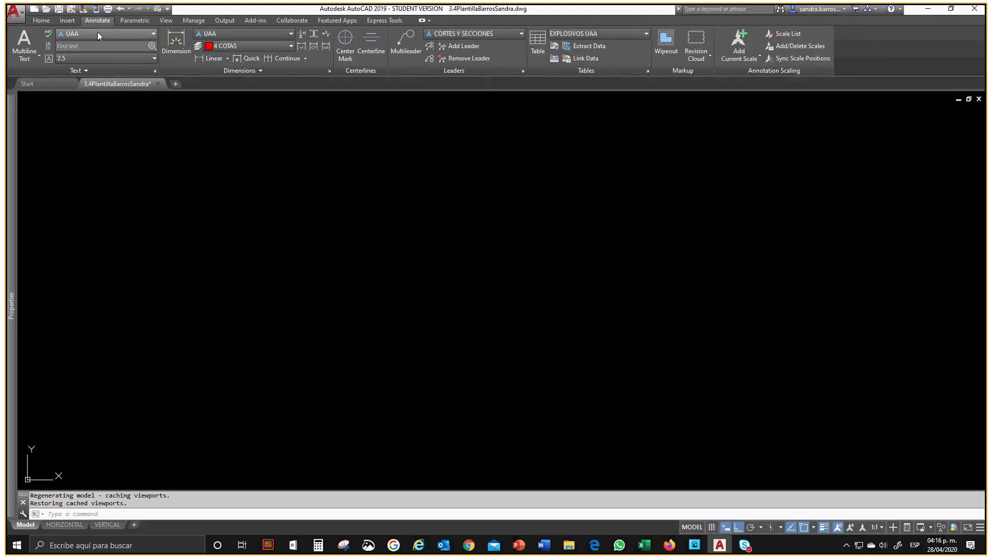
click(97, 33)
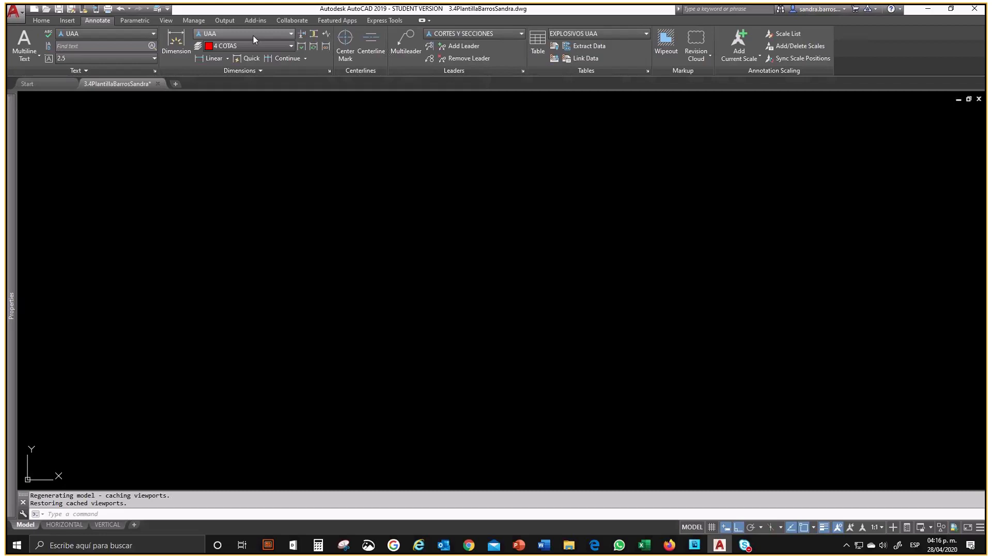
click(253, 36)
click(481, 33)
click(482, 33)
click(582, 32)
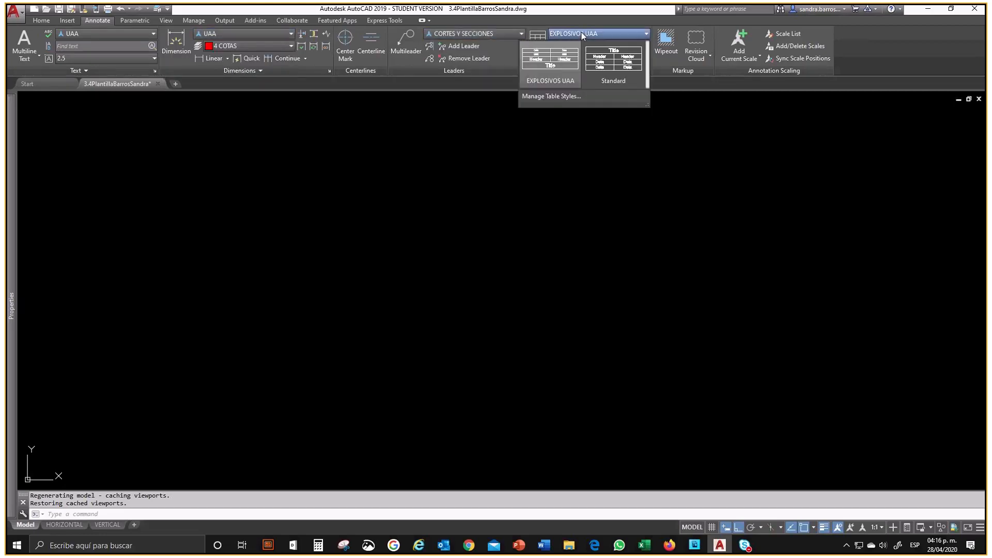
click(85, 35)
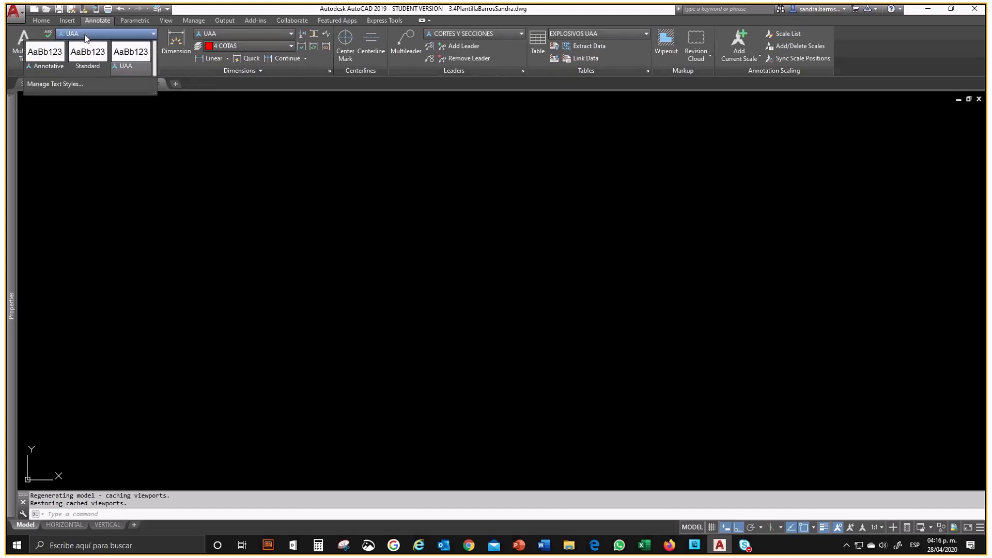
click(129, 57)
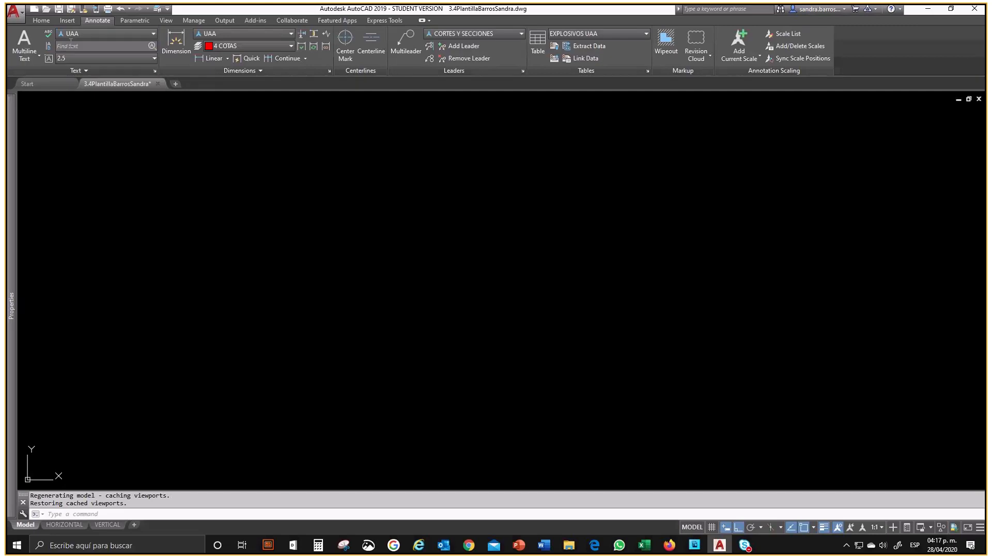
Step: Set the current dimension style to UAA and assign new dimensions to the 4 COTAS layer
click(236, 35)
click(259, 104)
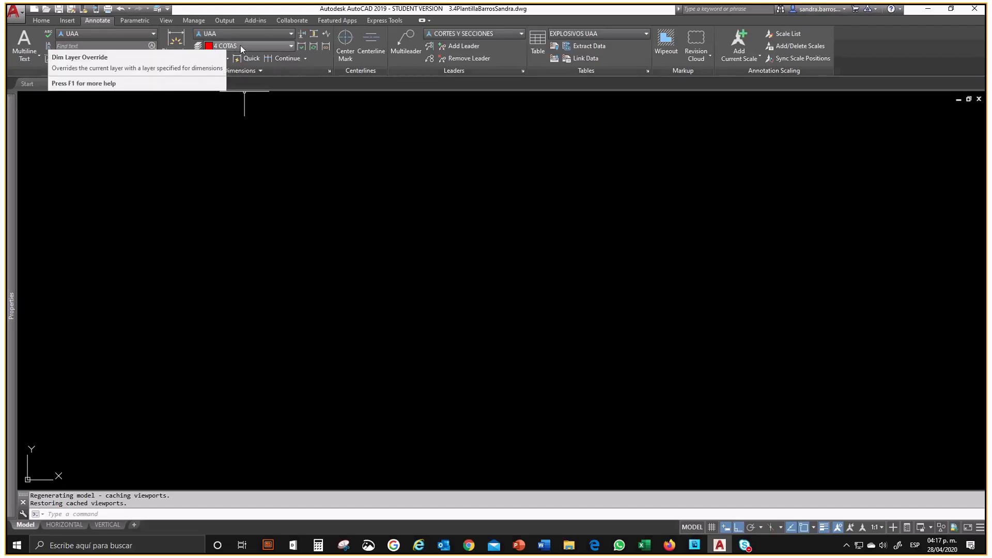
click(241, 45)
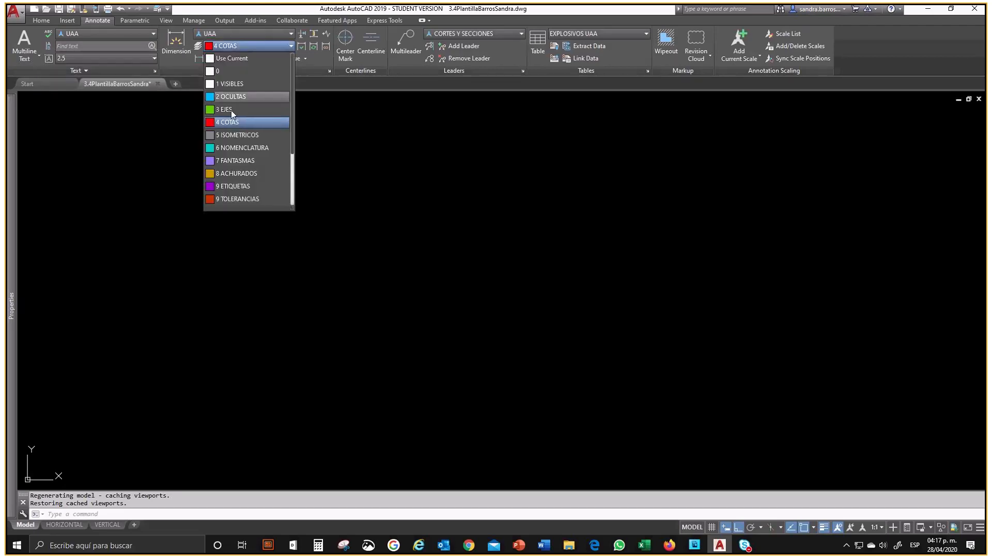
click(231, 122)
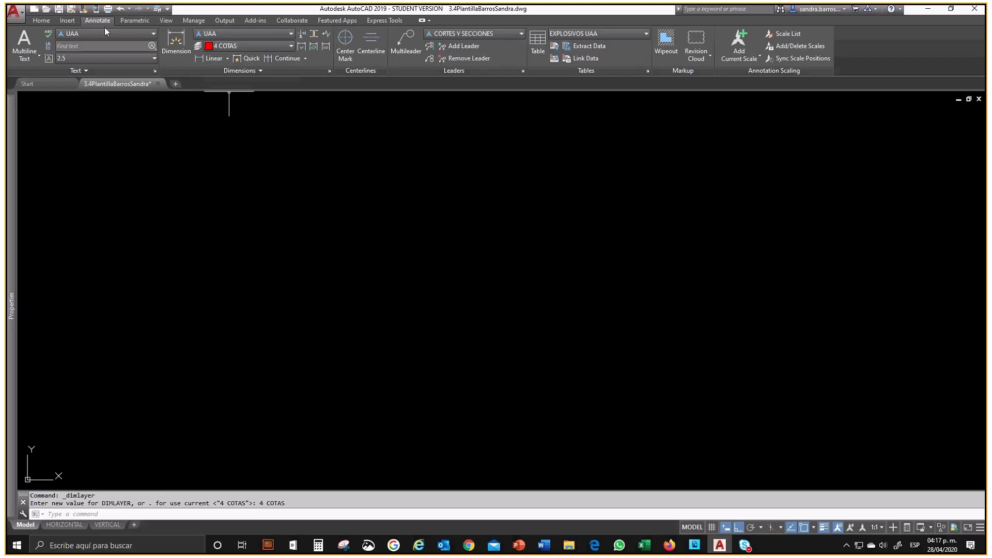
Step: Place a trial linear dimension about 102 units long in empty model space, and erase it
click(41, 21)
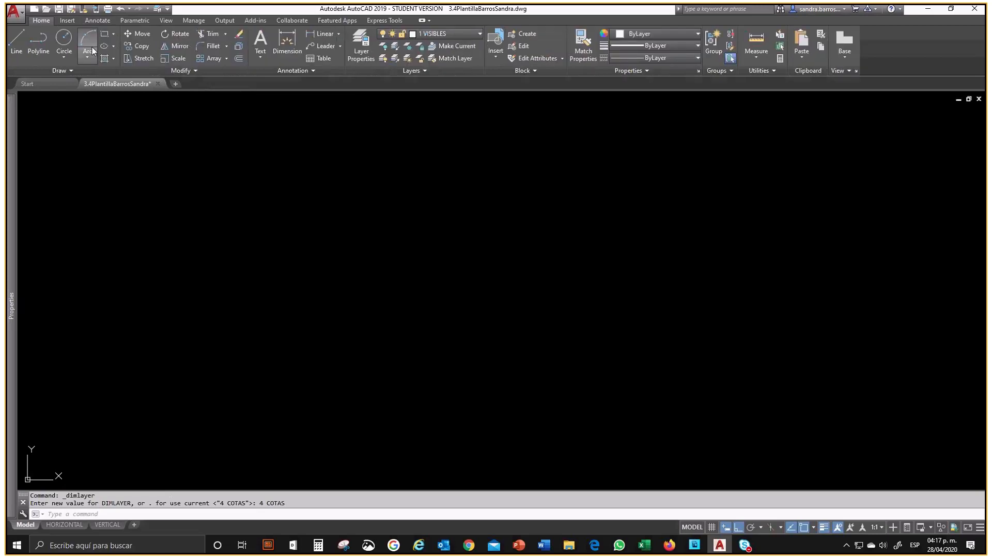
click(315, 37)
click(491, 309)
click(496, 254)
click(496, 254)
click(491, 206)
scroll(495, 204, up, 6)
click(591, 213)
click(549, 185)
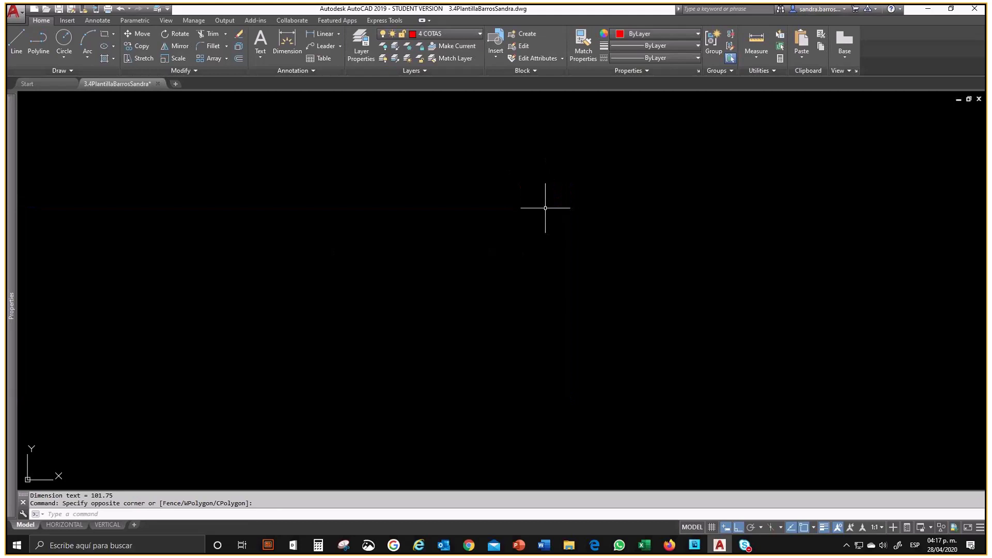
key(Delete)
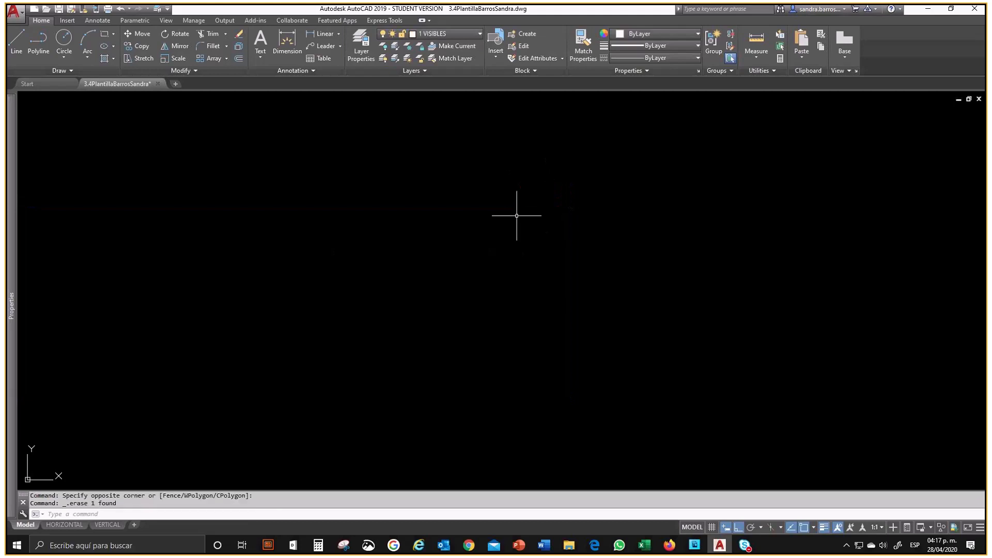
Step: Set the current table style to EXPLOSIVOS UAA
click(96, 21)
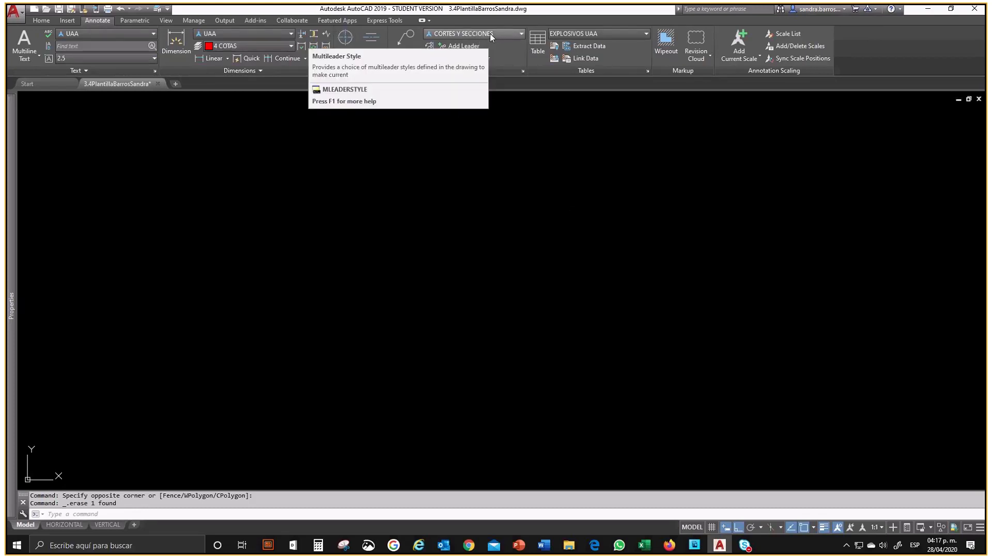
click(593, 34)
click(571, 64)
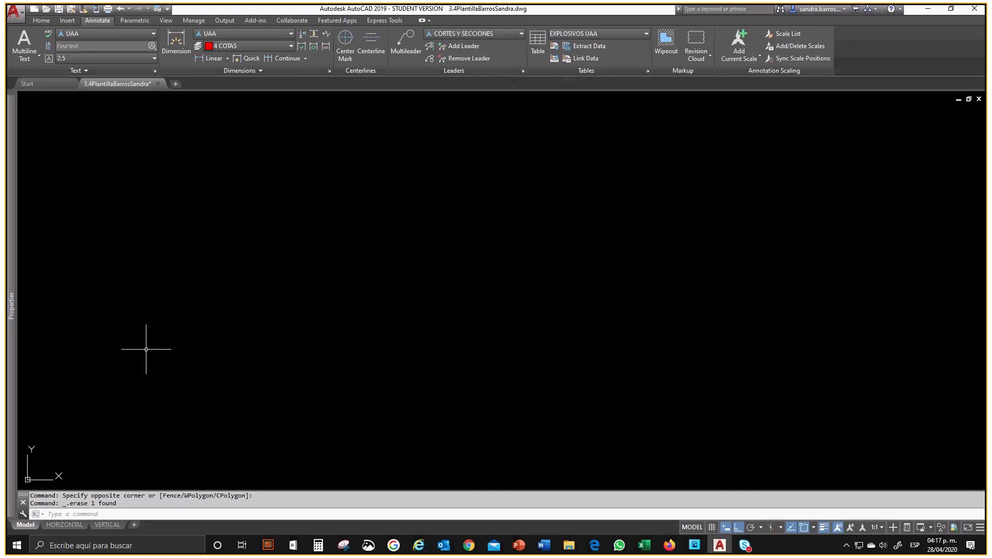
Step: Examine the sheet formats and title blocks of the HORIZONTAL and VERTICAL layouts, and return to model space
middle_click(273, 302)
middle_click(273, 302)
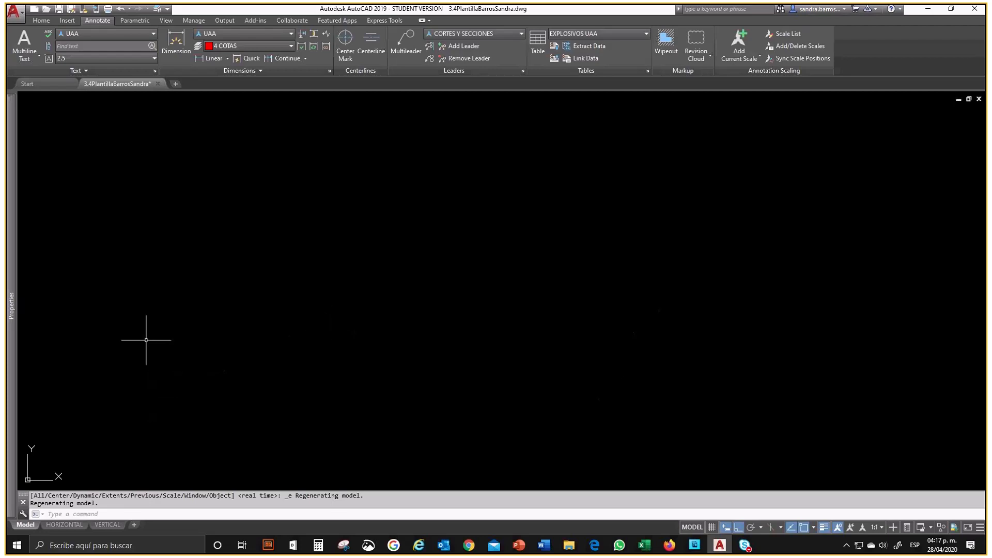
click(63, 525)
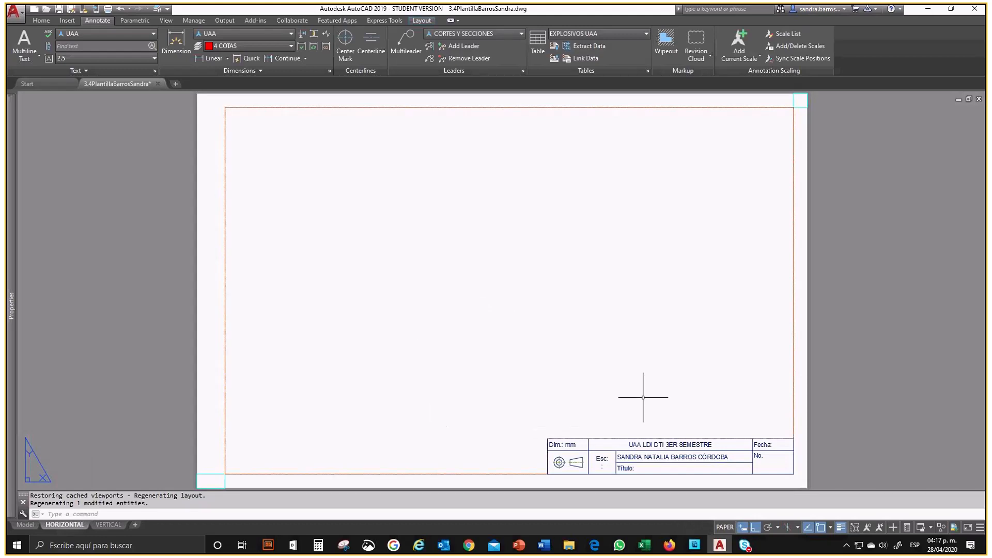
click(108, 524)
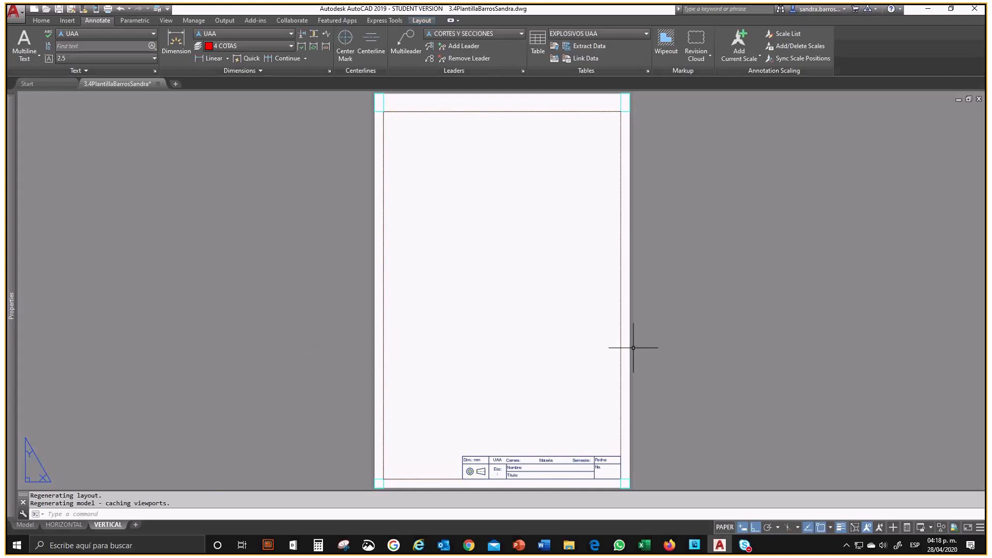
click(19, 526)
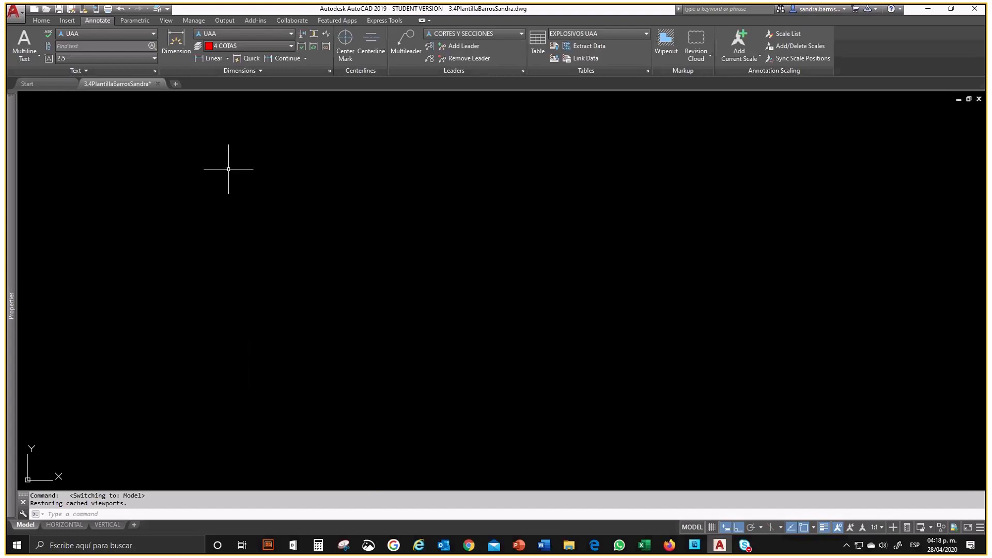
Step: Examine the layers and text styles of a new default drawing for comparison, and close that drawing
click(175, 85)
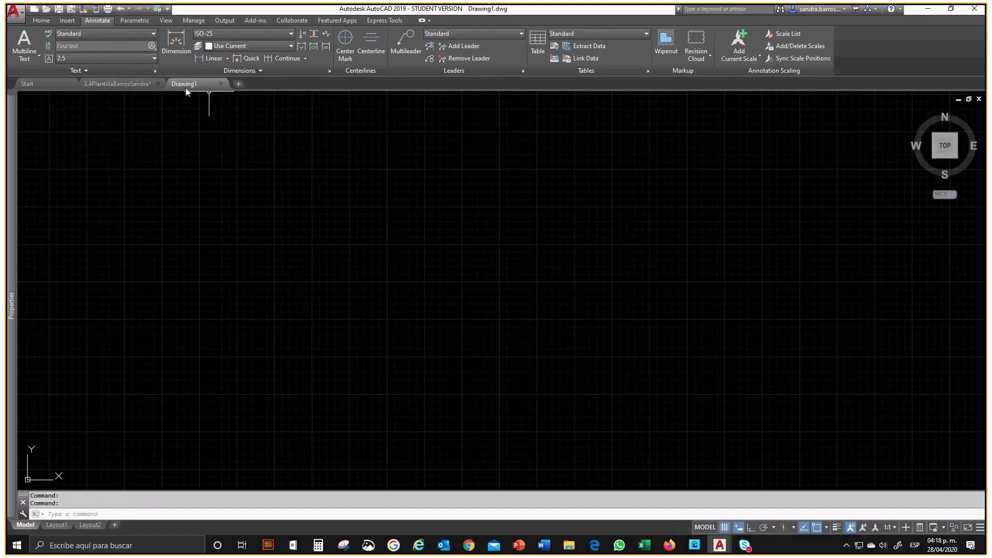
click(41, 20)
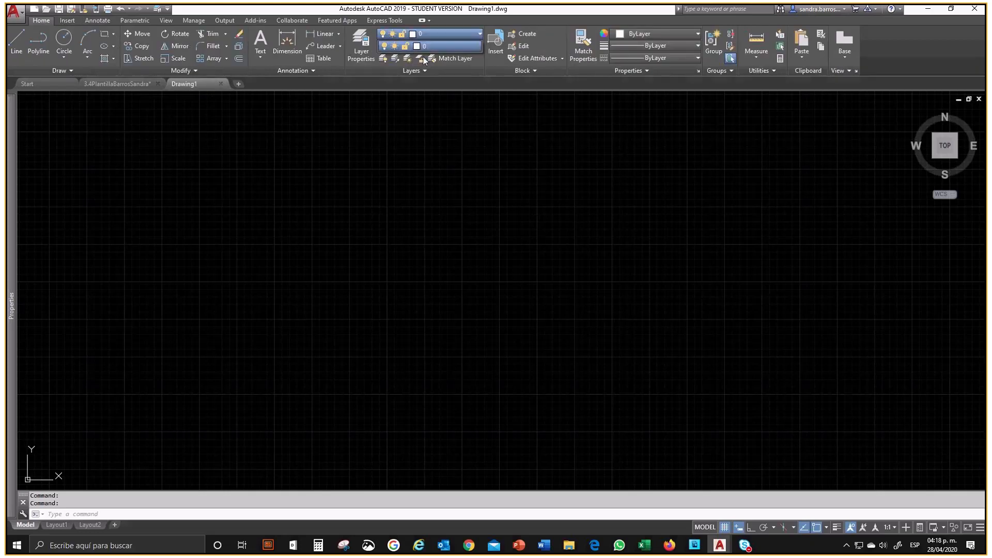
click(98, 21)
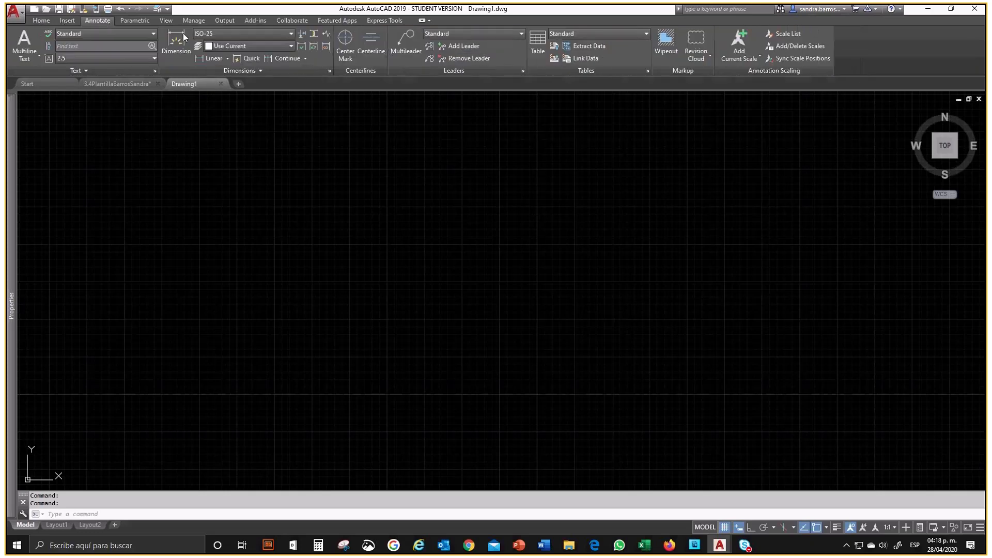
click(103, 34)
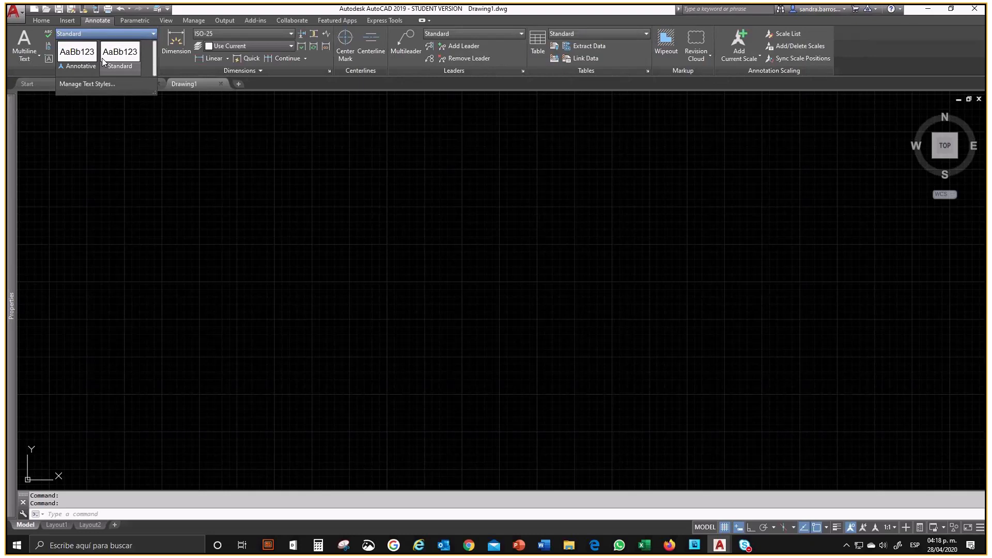
click(146, 142)
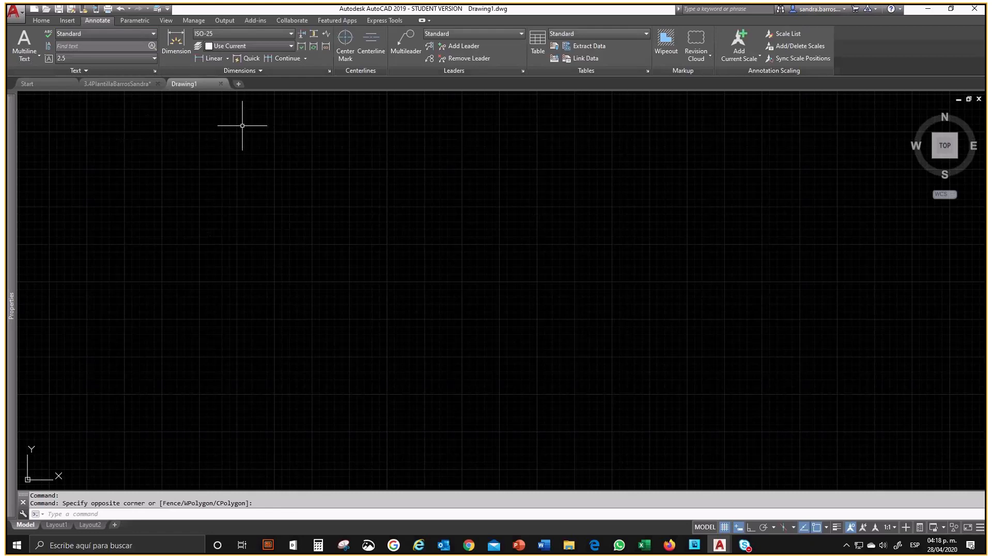
click(221, 84)
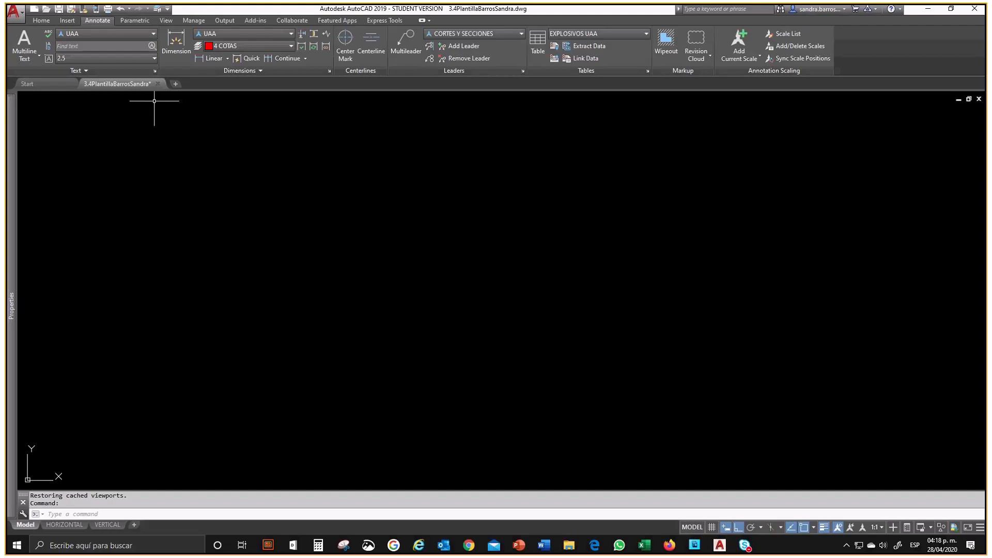
Step: Begin saving a copy of the drawing as an AutoCAD Drawing Template (*.dwt) in the desktop folder
click(21, 18)
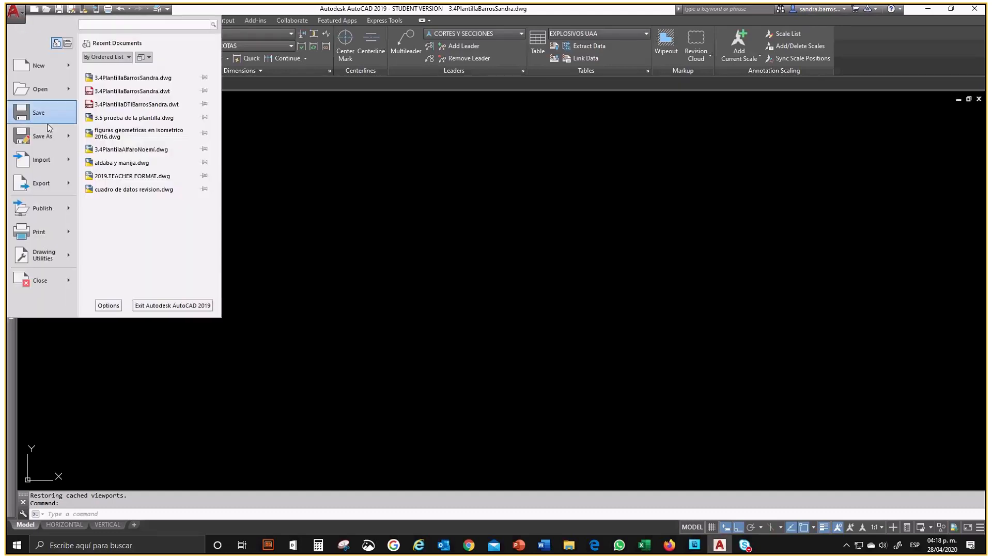
click(36, 136)
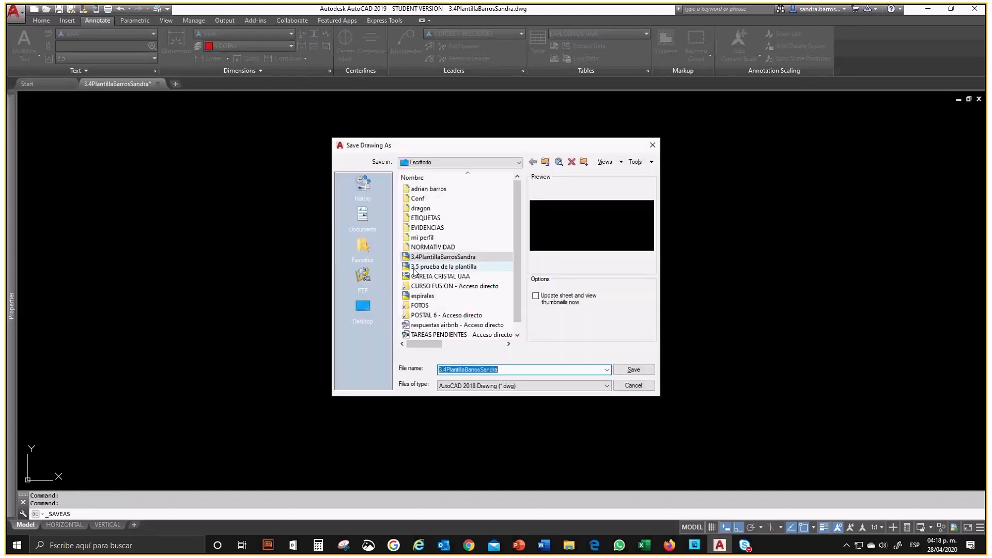
click(482, 386)
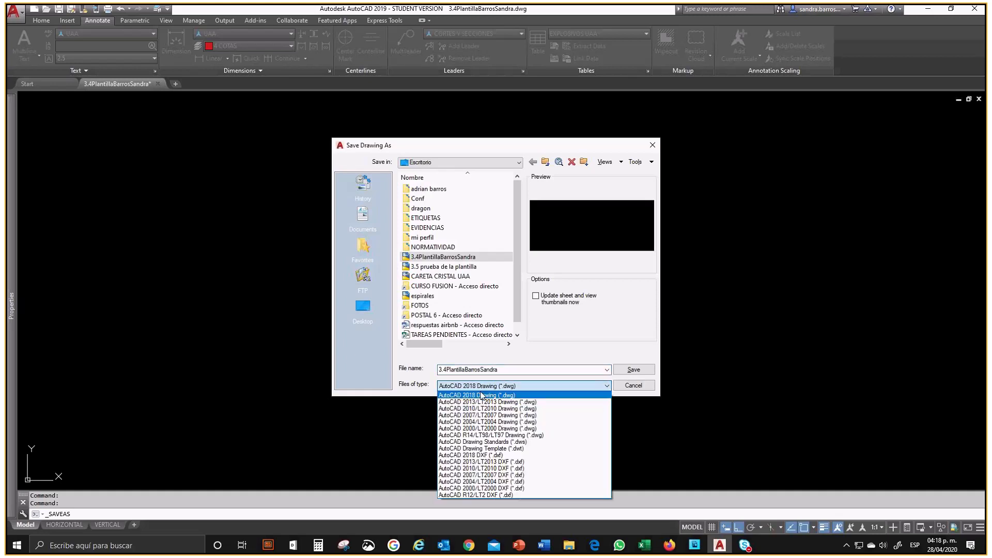
click(492, 449)
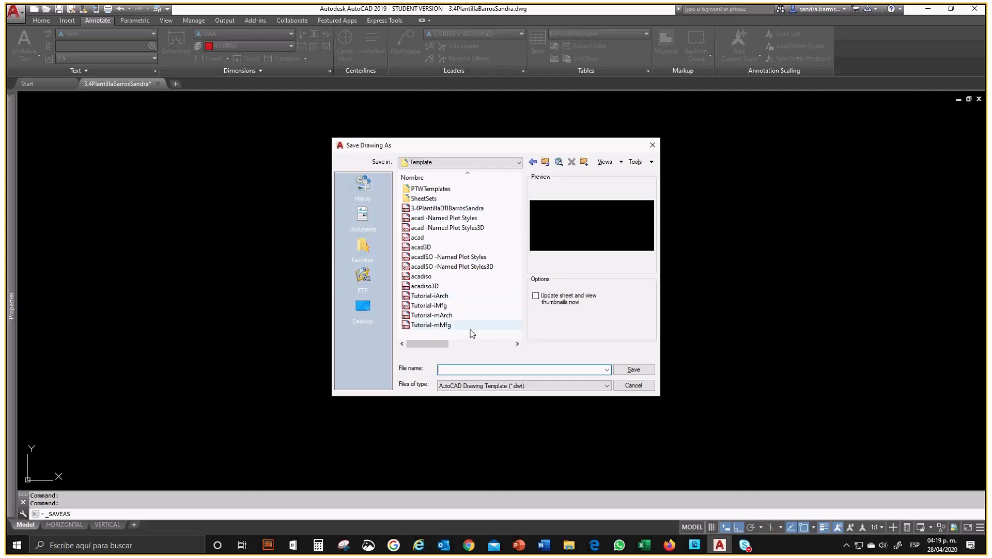
click(363, 309)
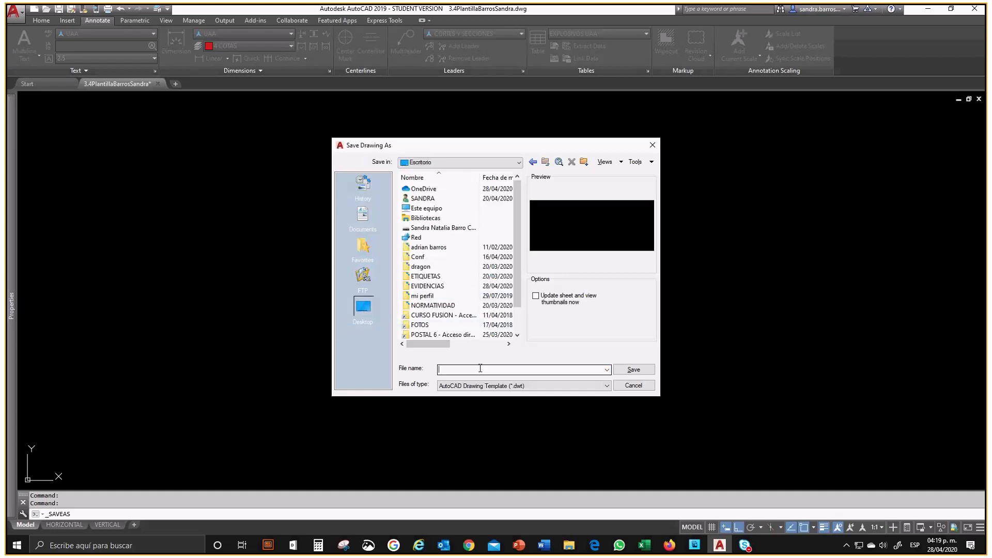
Step: Name the template file 3.4PLANTILLA followed by the author's surname and first name, and save it
text(3.4PLANTILLABARROSSANDRA)
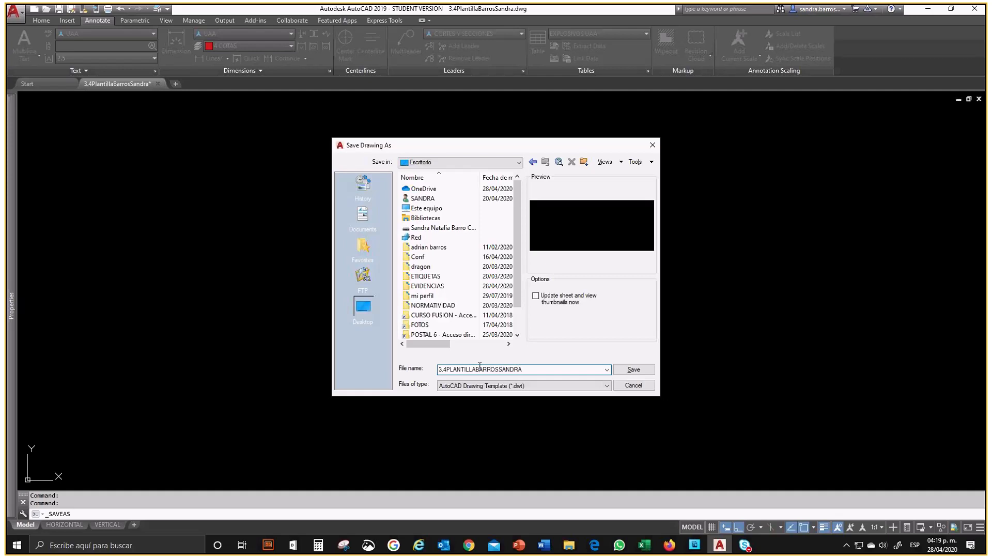
click(625, 370)
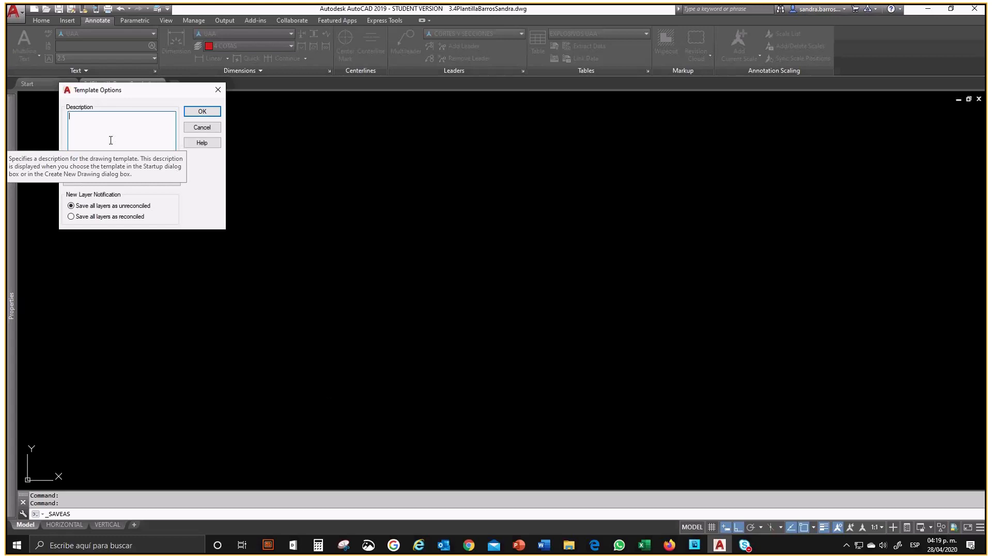
Step: Enter the template description "DIBUJO TECNICO 3ER SEM" and accept the template options
text(DiBUJO T)
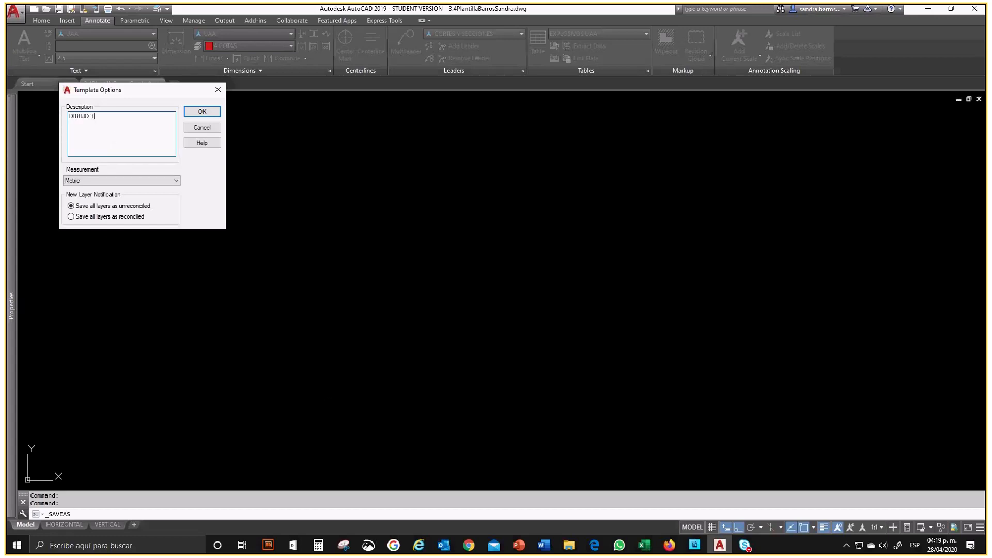
text(ECNICO 3ER SEM)
click(201, 112)
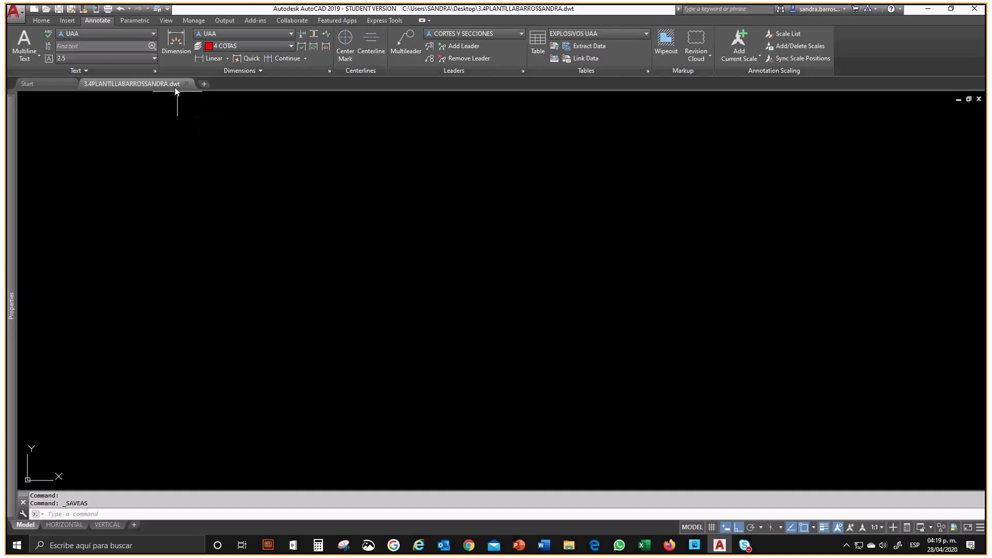
mouse_move(175, 88)
mouse_move(194, 84)
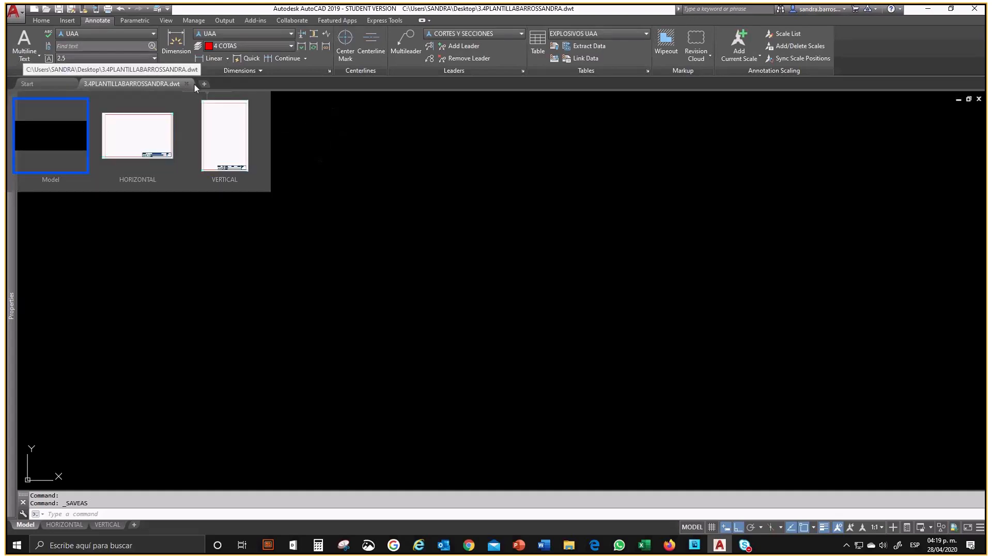
Step: Close the template file, then open the original 3.4Plantilla .dwg drawing from the desktop to check it and close it
click(186, 83)
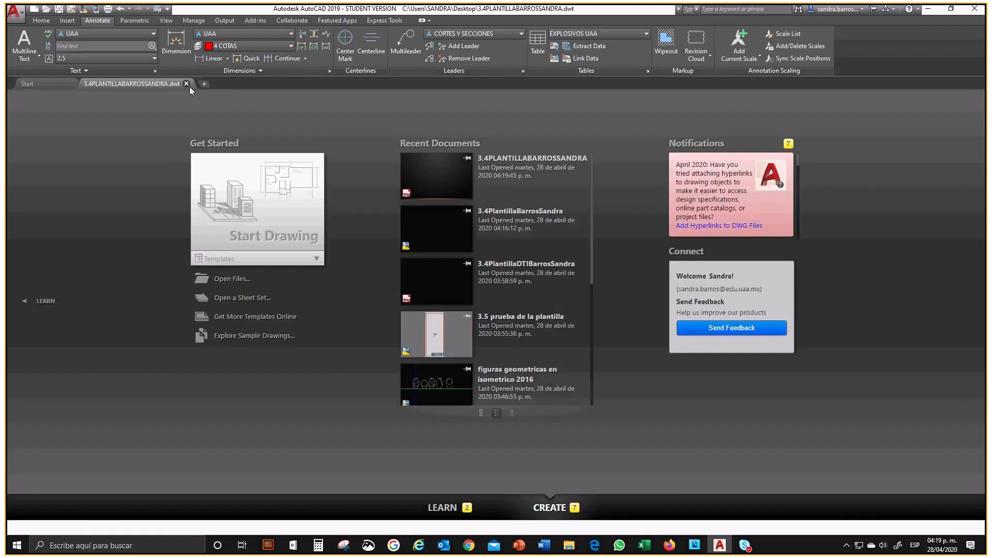
click(928, 10)
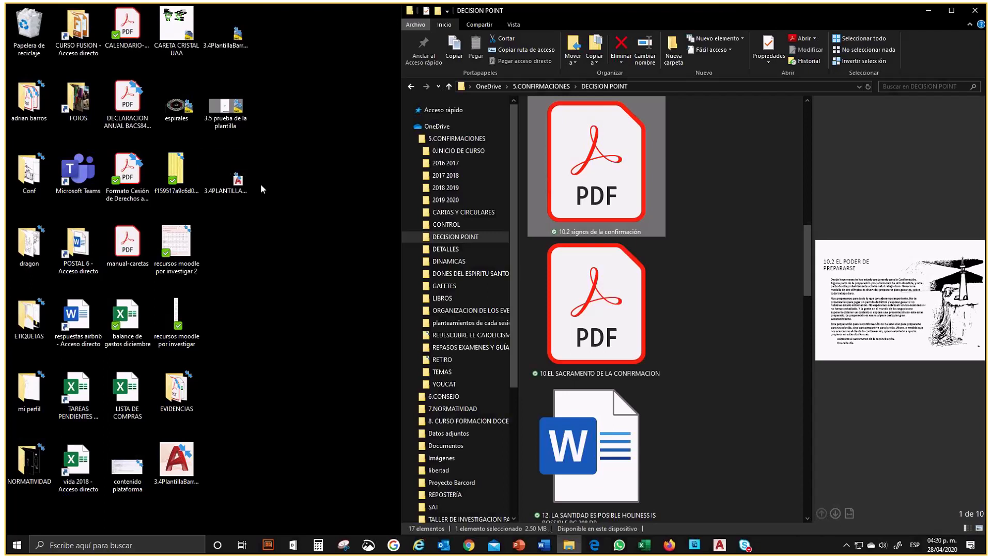
click(225, 45)
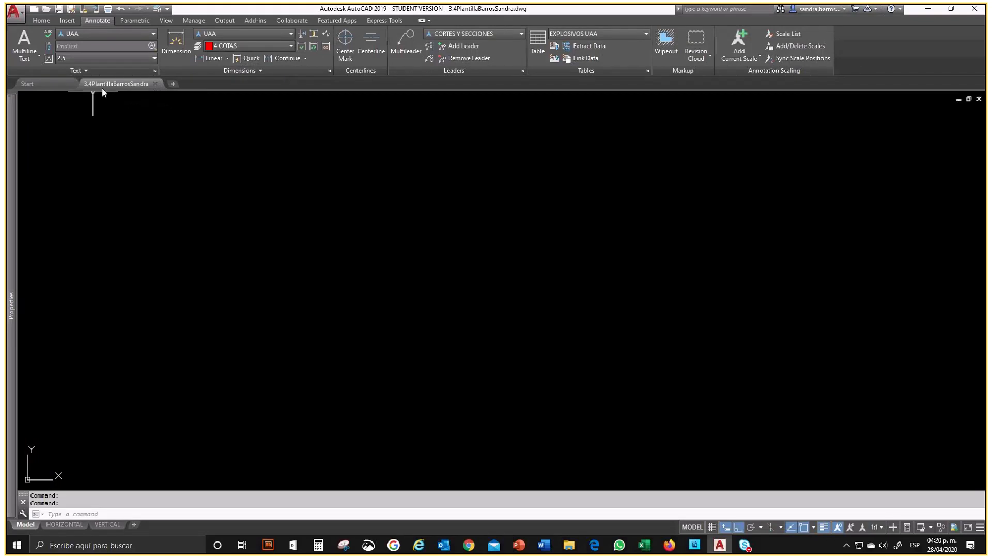
click(156, 84)
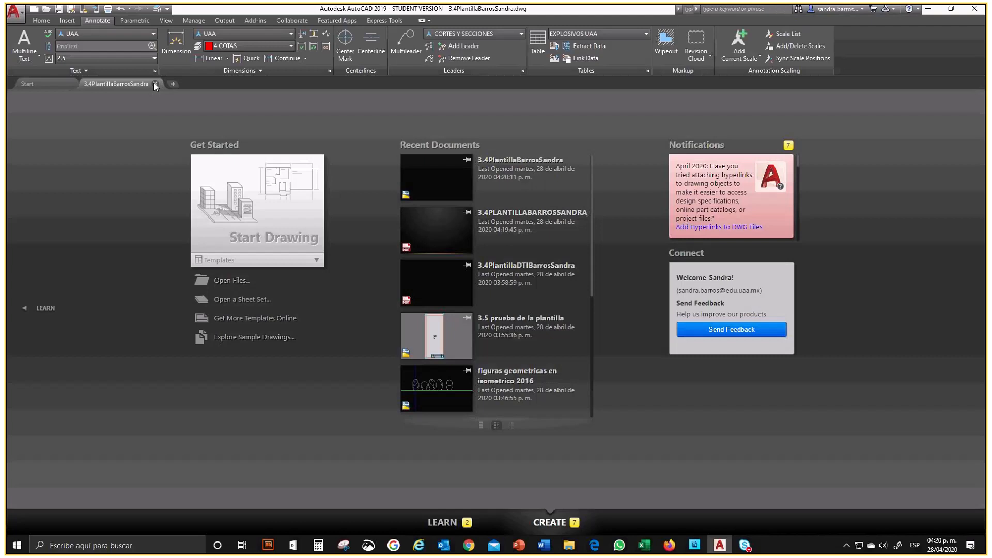
Step: Start a new drawing from the 3.4PLANTILLA template file stored on the desktop
click(931, 10)
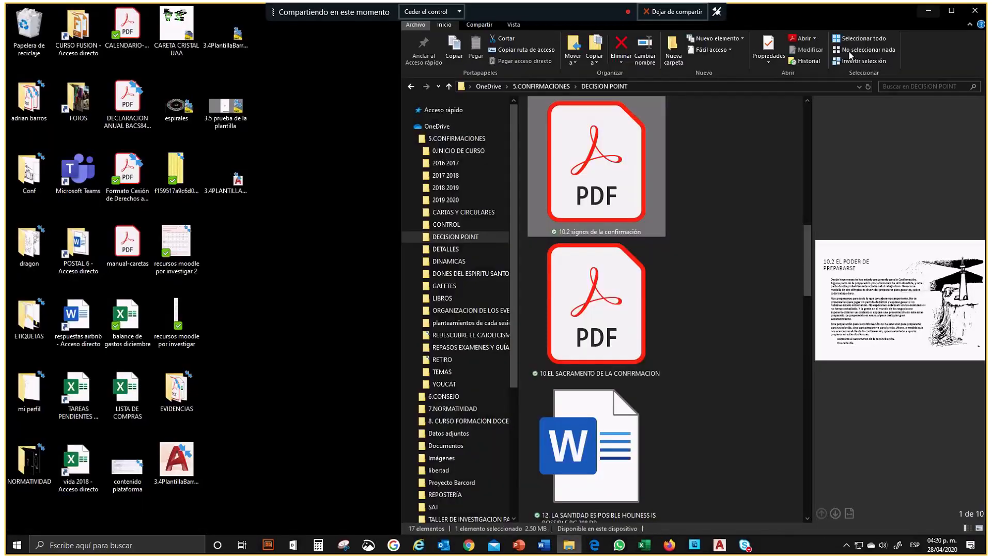
double_click(224, 178)
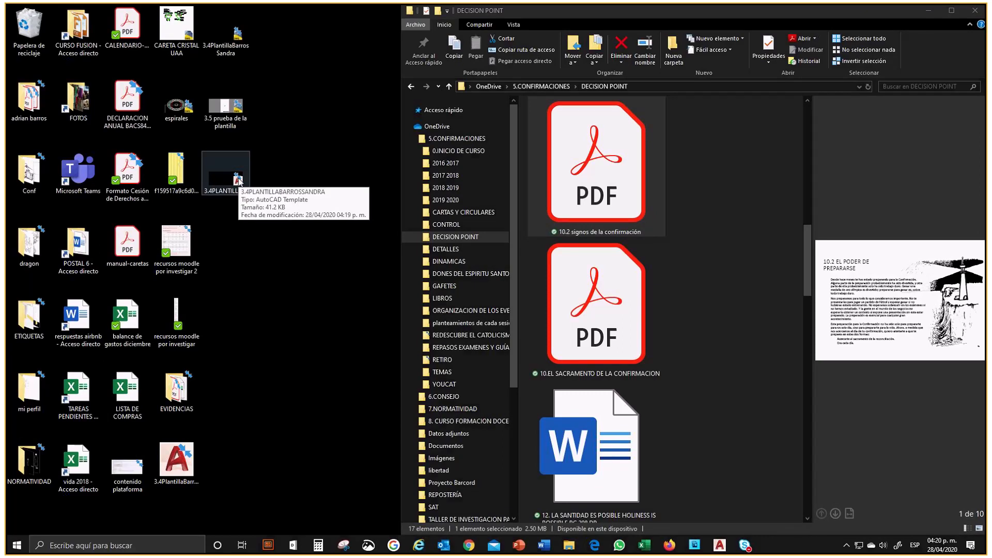
click(225, 182)
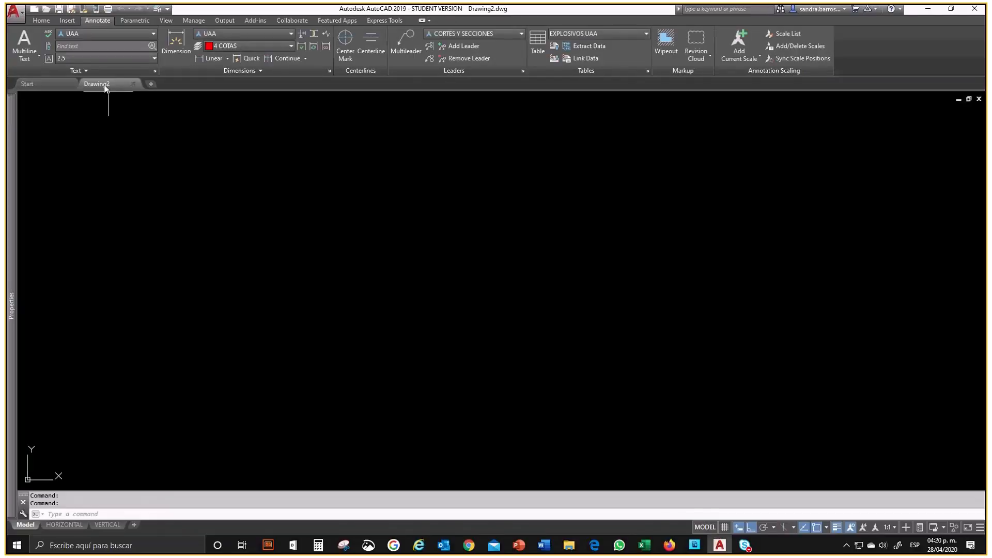
Step: Examine the new drawing's layer list, annotation styles and VERTICAL layout, and return to model space
mouse_move(104, 79)
click(44, 20)
click(408, 34)
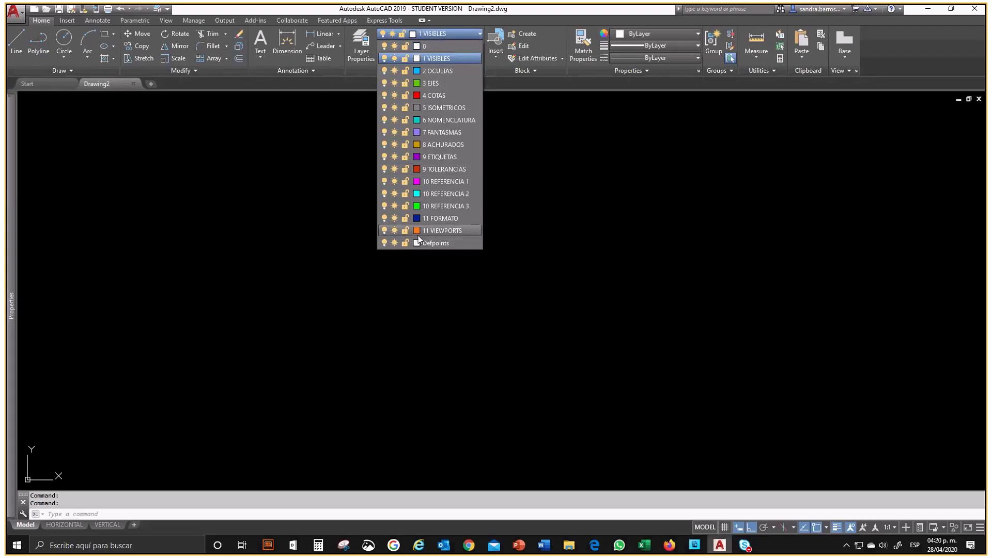
click(116, 108)
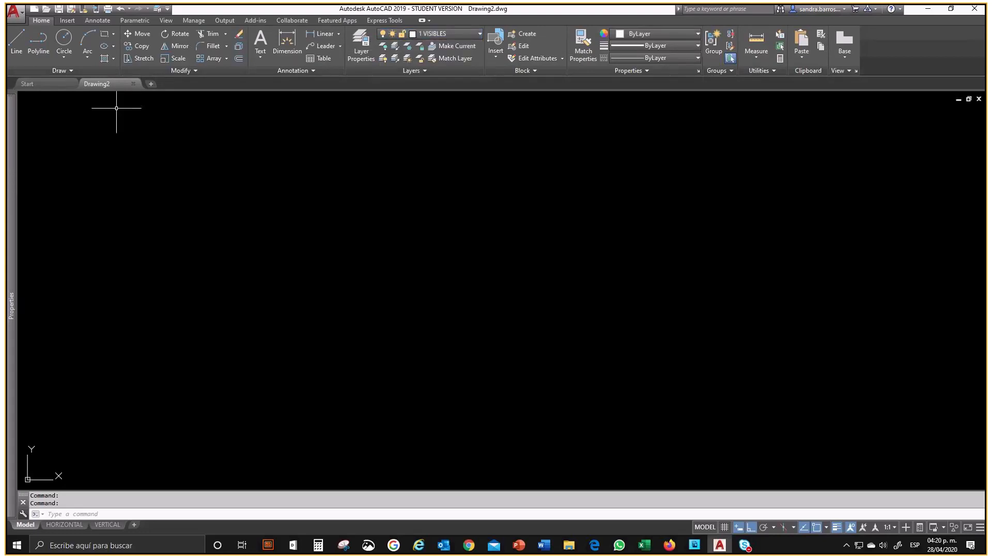
click(93, 21)
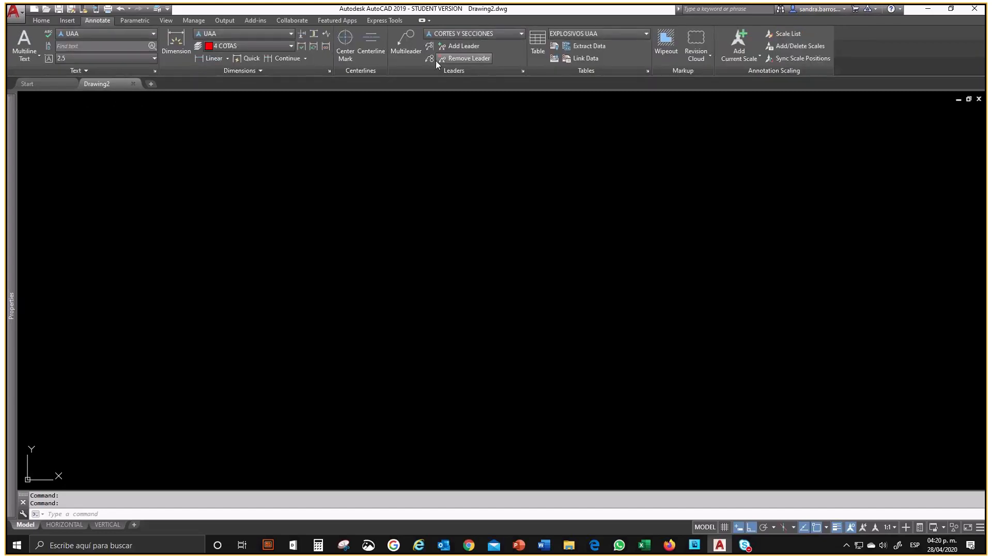
click(106, 526)
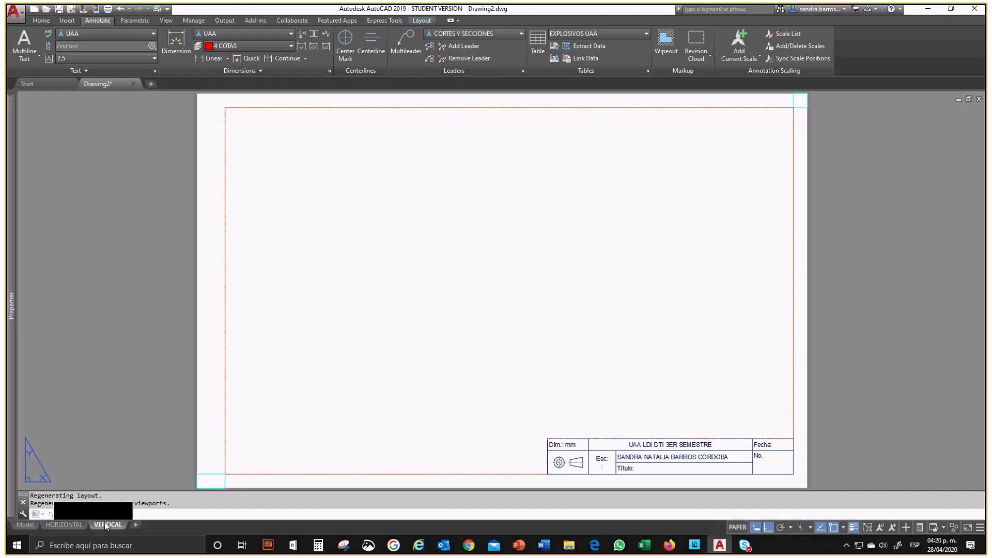
click(25, 525)
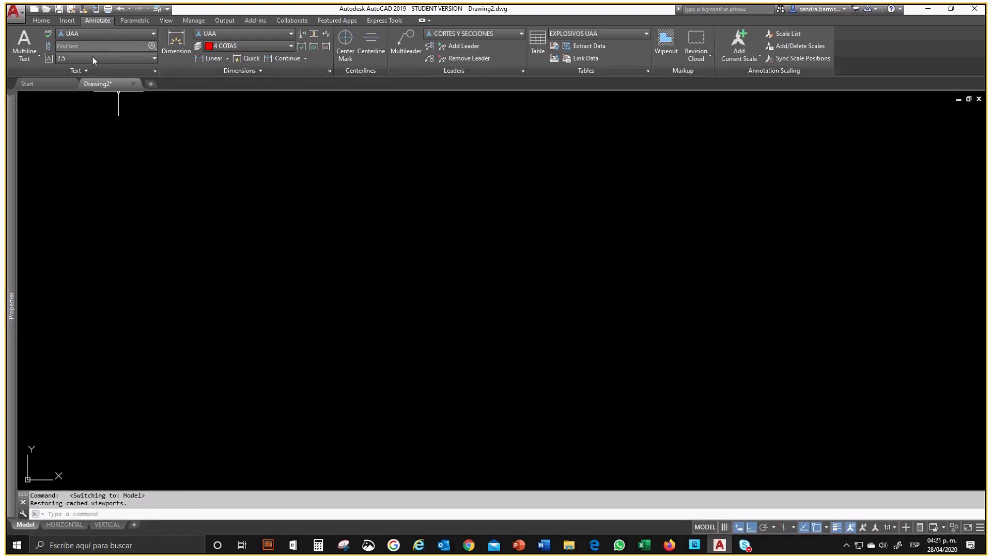
click(59, 9)
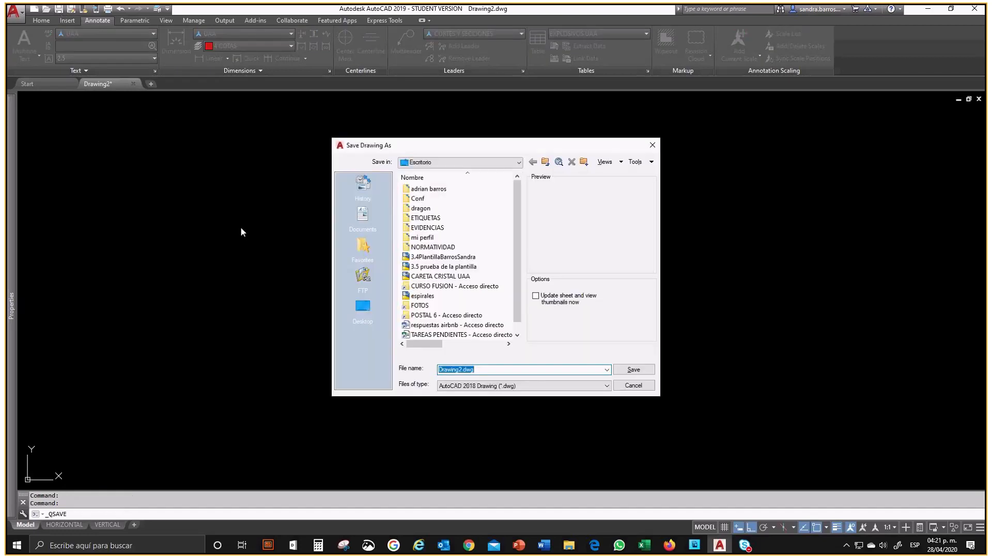
click(368, 308)
text(3.5)
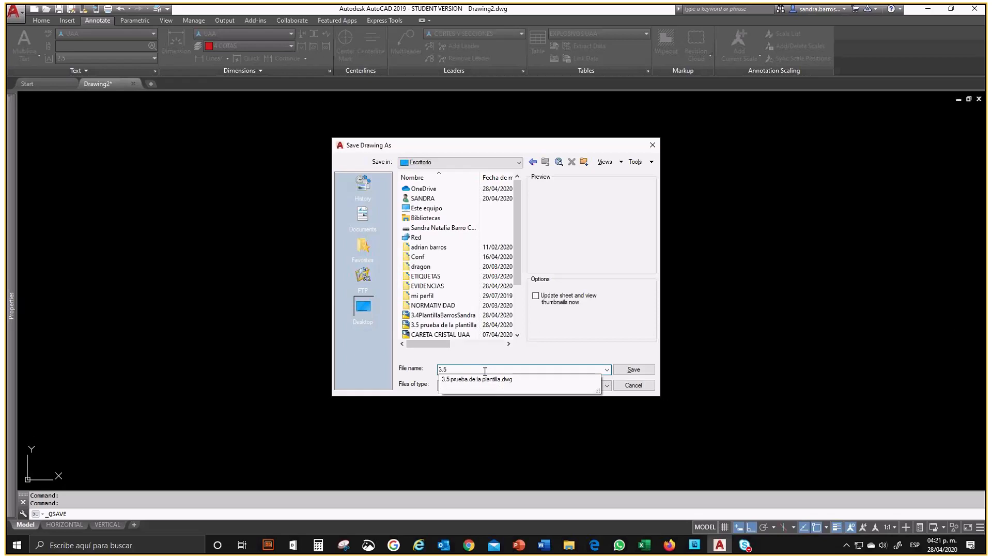
click(627, 387)
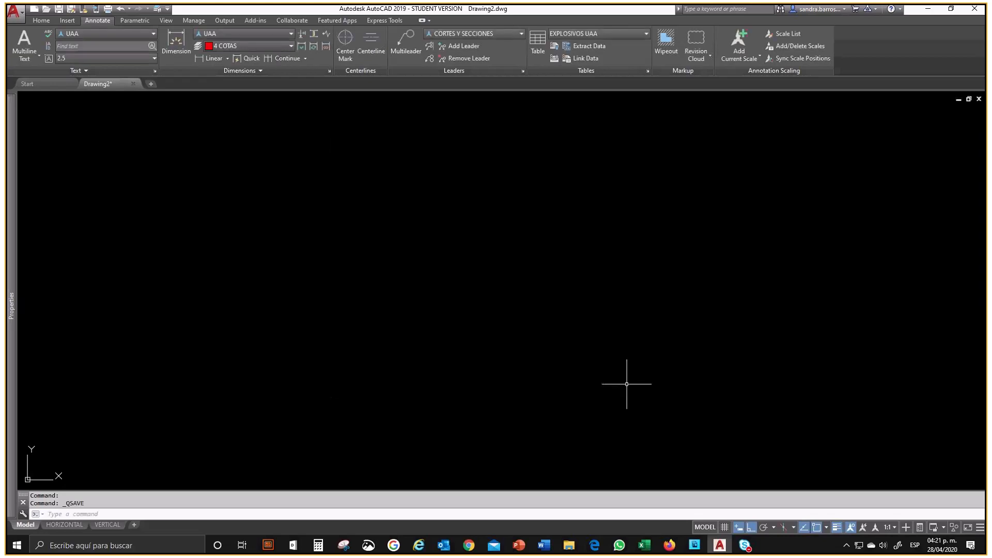
Step: Close the drawing without saving and start another new drawing from the Start page
click(132, 84)
click(499, 296)
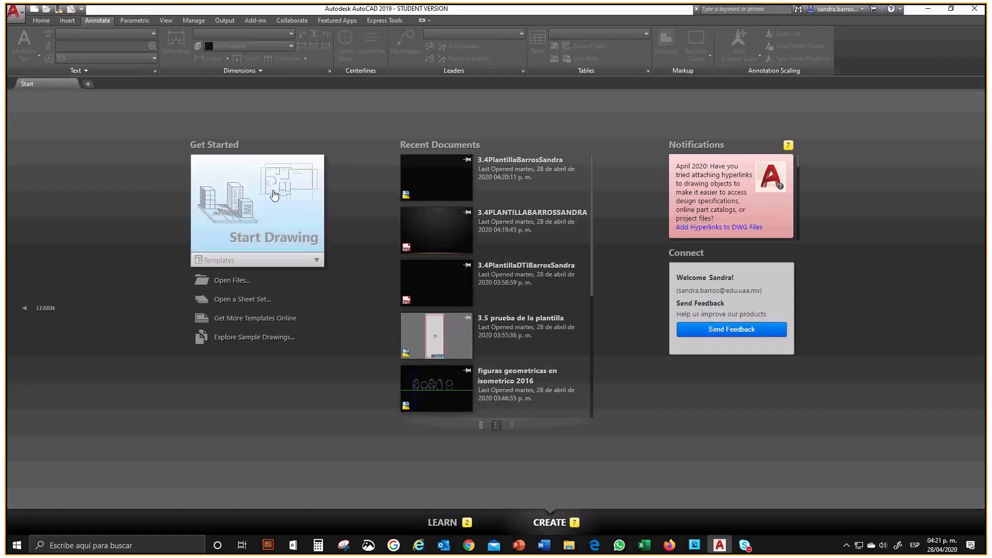
click(298, 216)
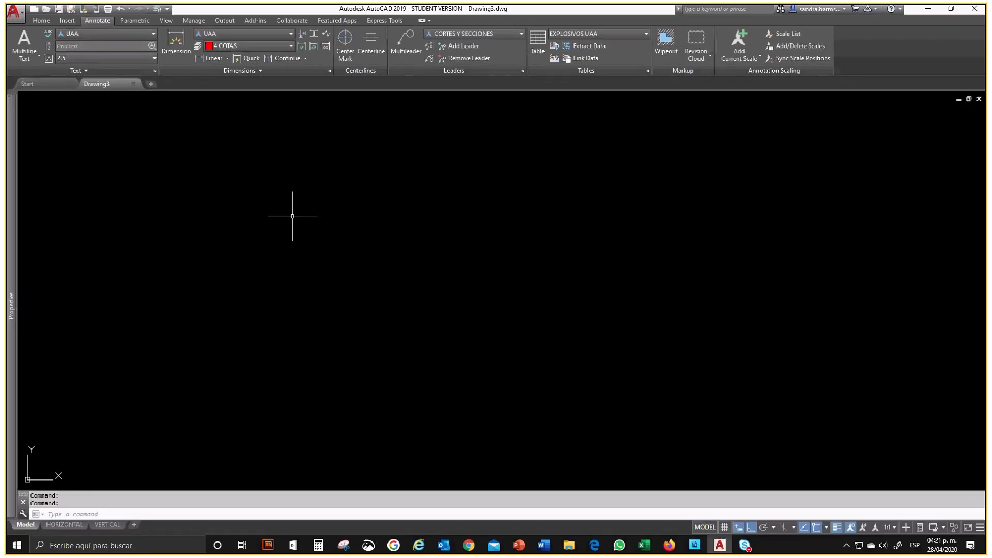
Step: Examine the layer list and annotation styles of this new drawing, and close it
click(43, 21)
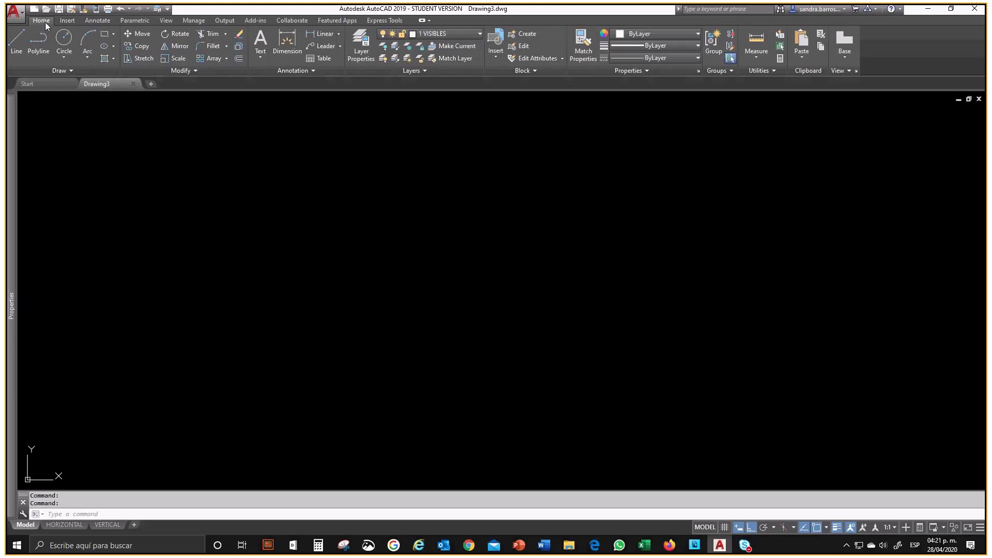
click(433, 33)
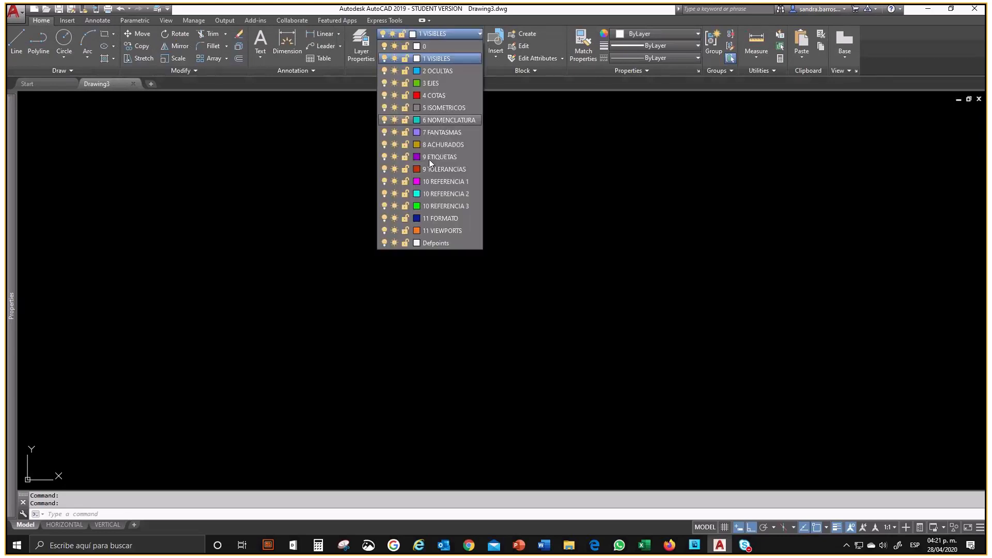
click(299, 236)
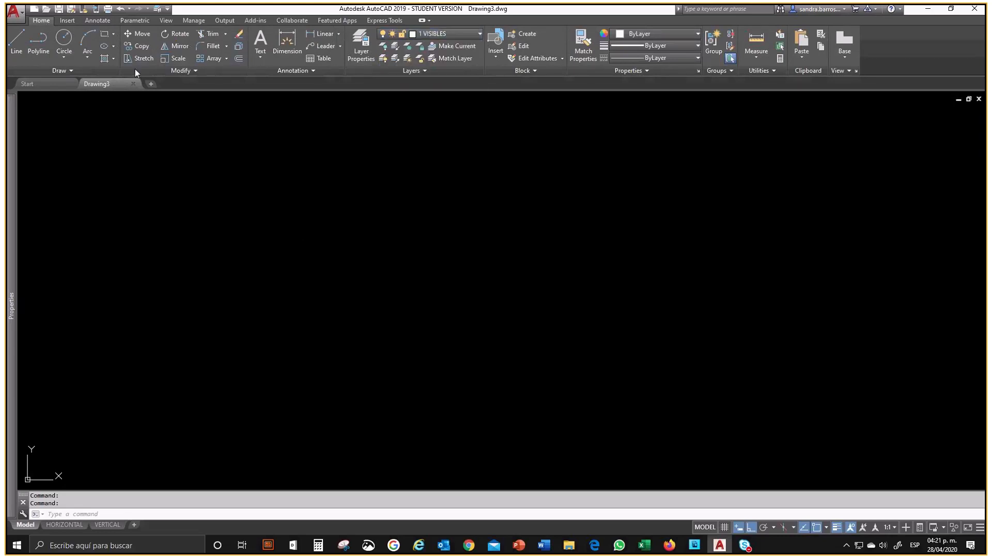
click(98, 20)
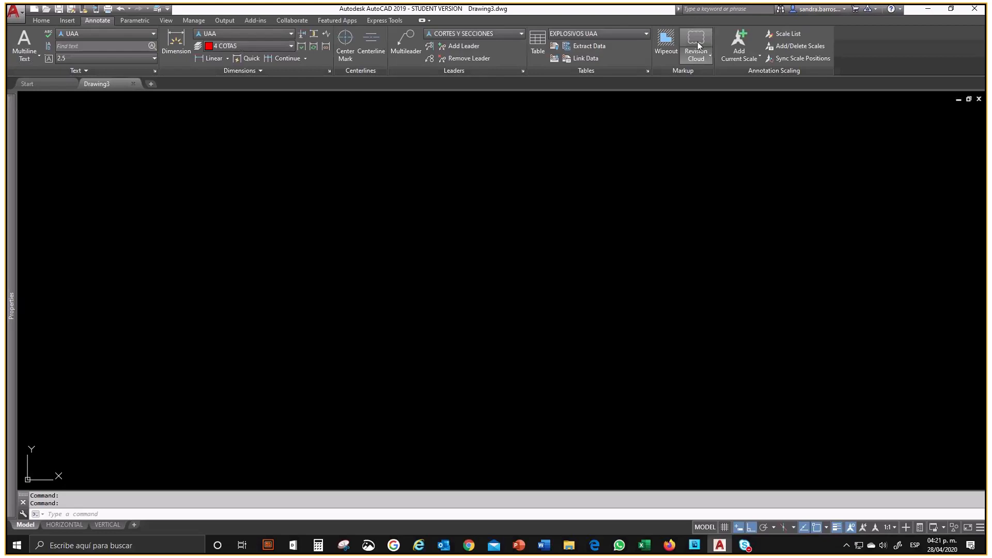
click(133, 83)
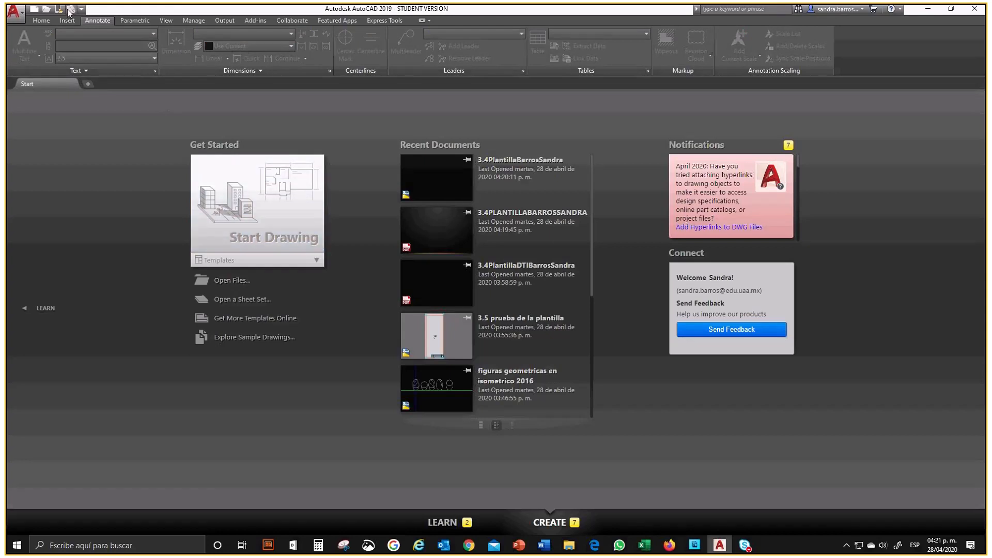
Step: Open the 3.4PLANTILLA Drawing Template (*.dwt) file itself from the desktop folder
click(13, 11)
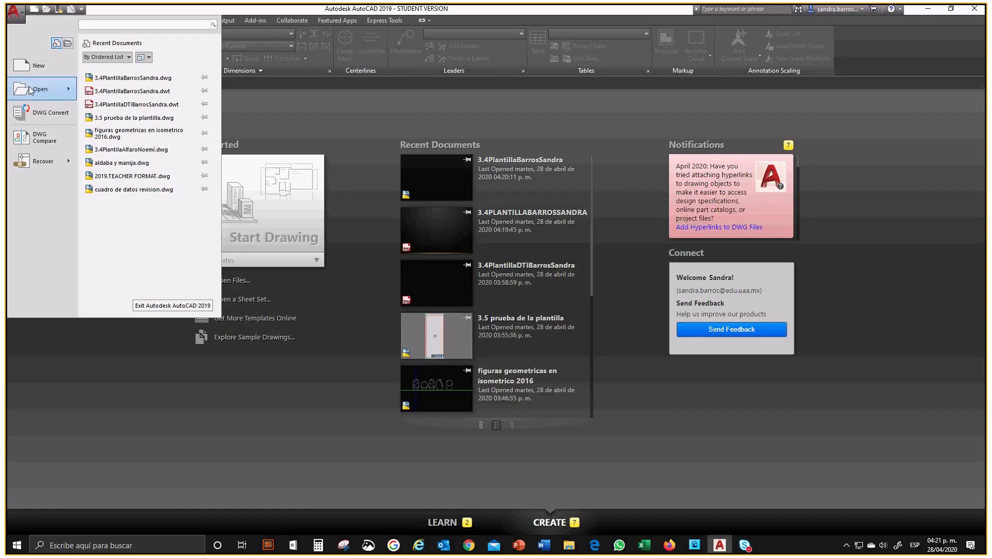
mouse_move(29, 88)
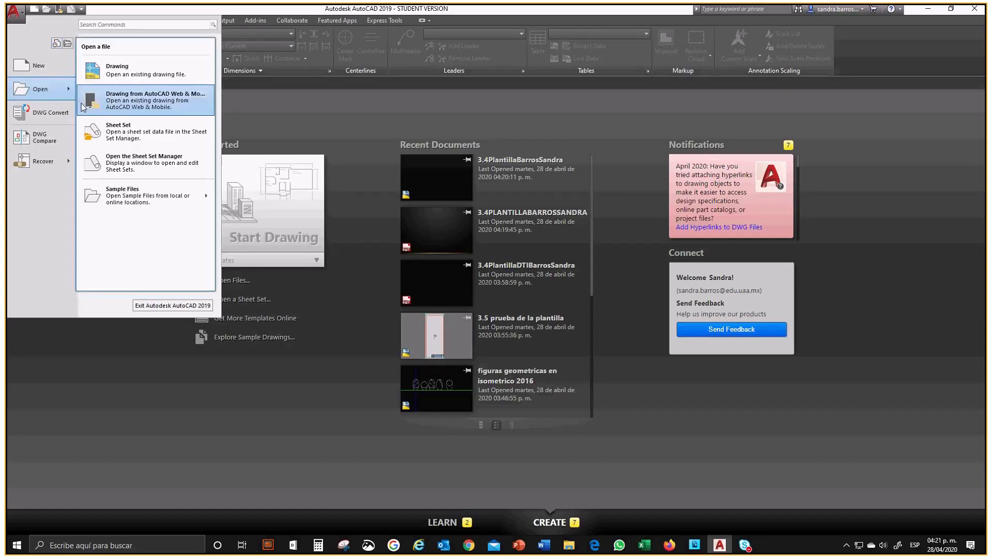
mouse_move(69, 92)
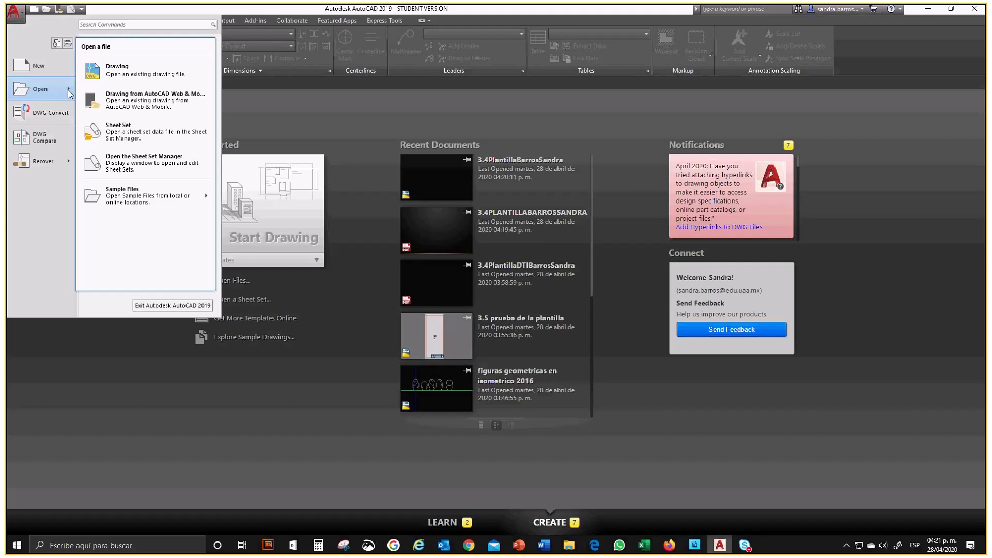
click(128, 77)
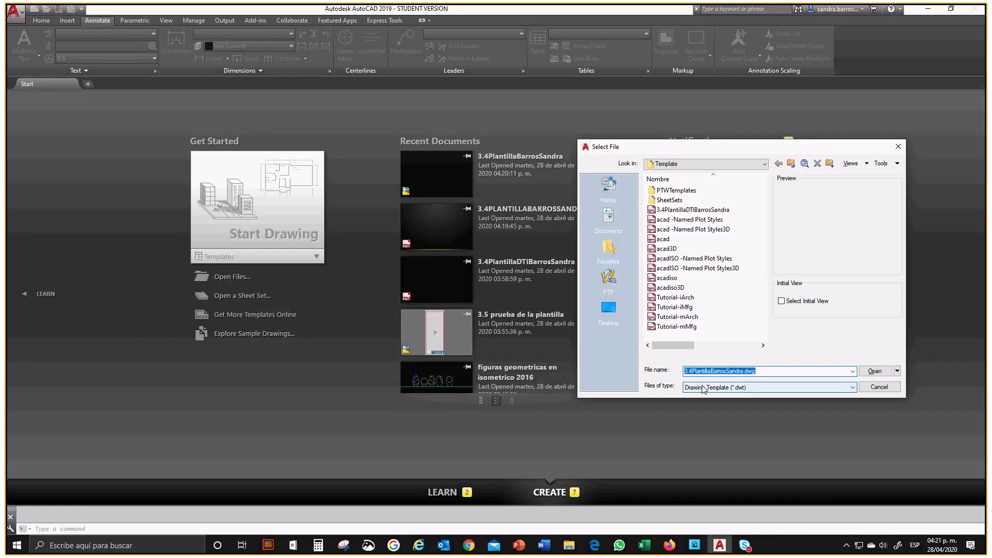
click(609, 309)
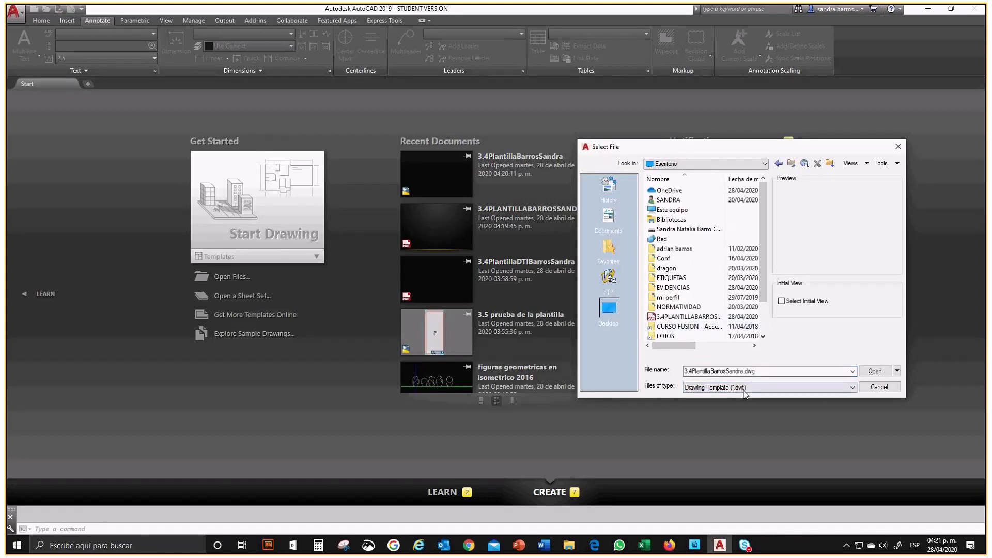
drag(765, 224, 766, 239)
click(672, 288)
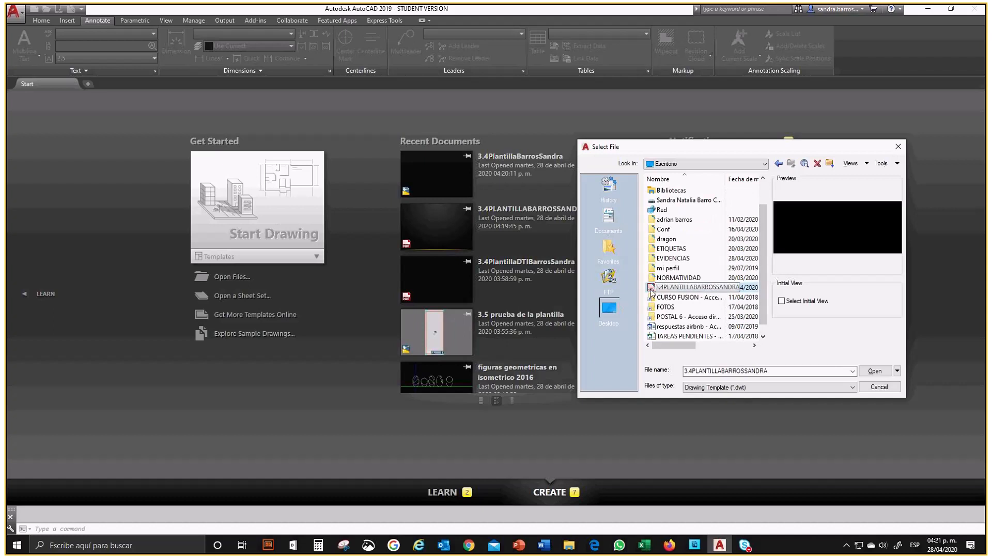
double_click(650, 290)
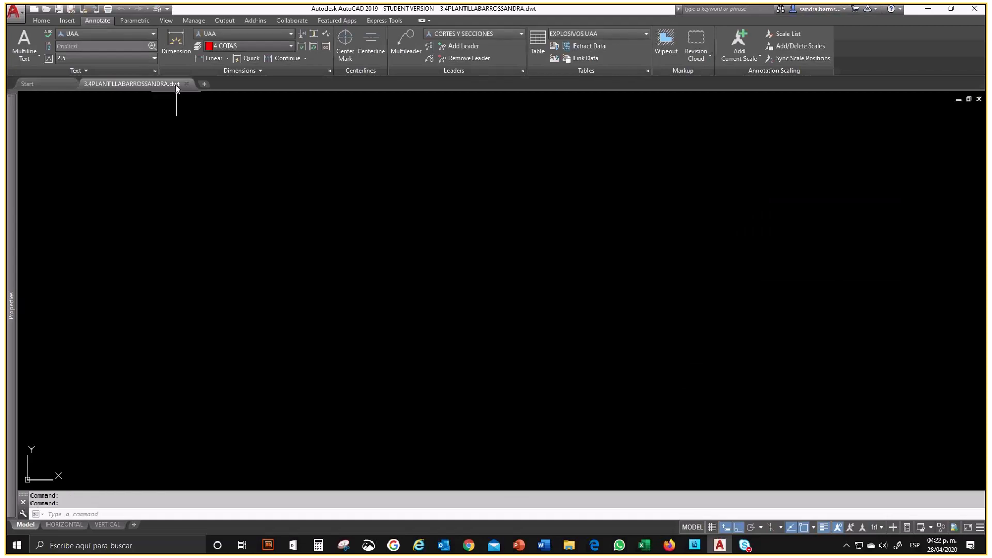
Step: Check the opened template's file path and layout previews, and inspect its HORIZONTAL layout
mouse_move(174, 85)
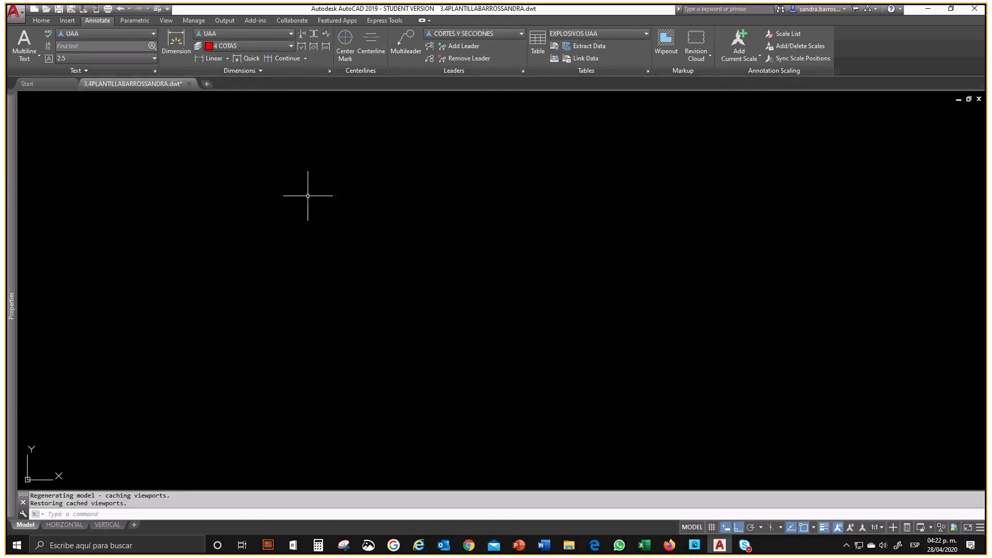
click(306, 195)
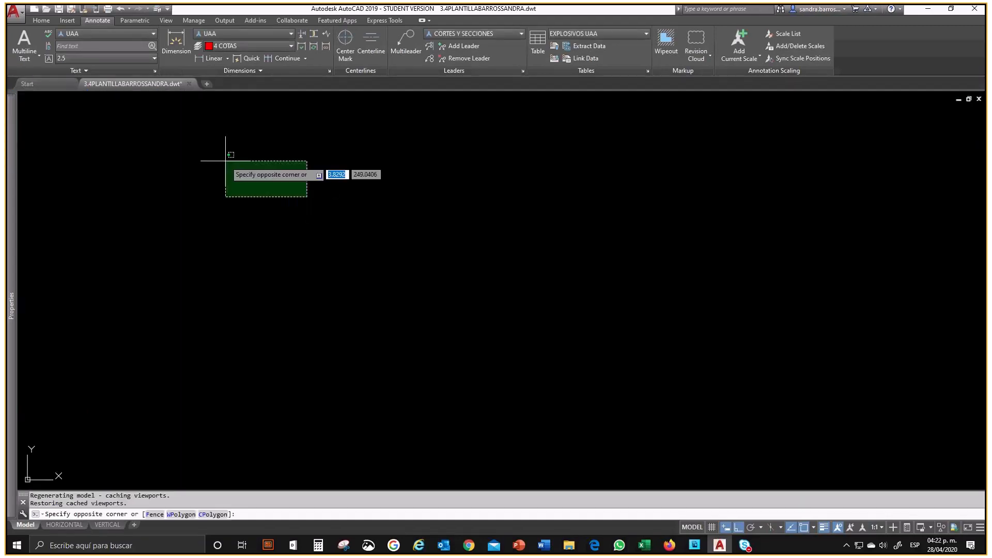
click(64, 525)
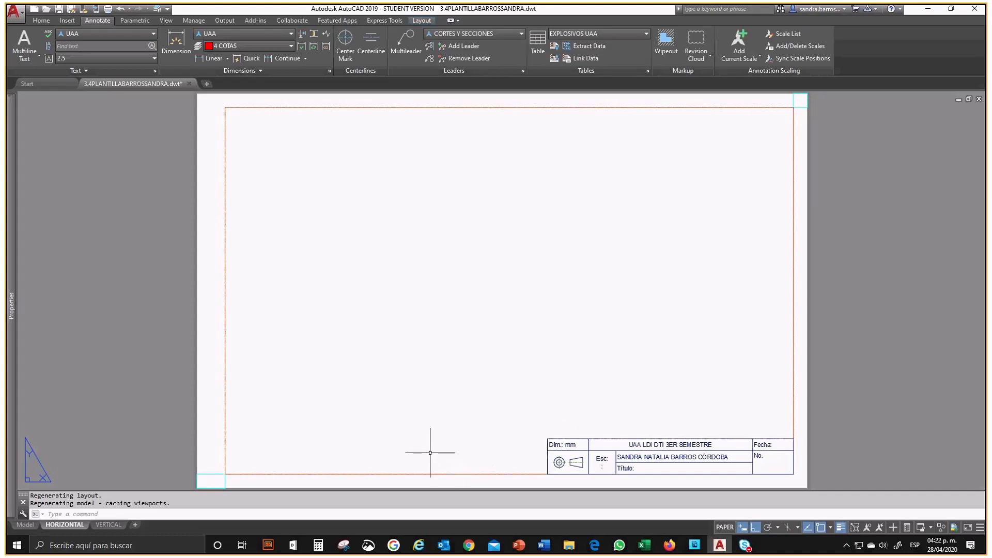
Step: Close the template without saving its changes and start a new drawing from the Start page
click(193, 85)
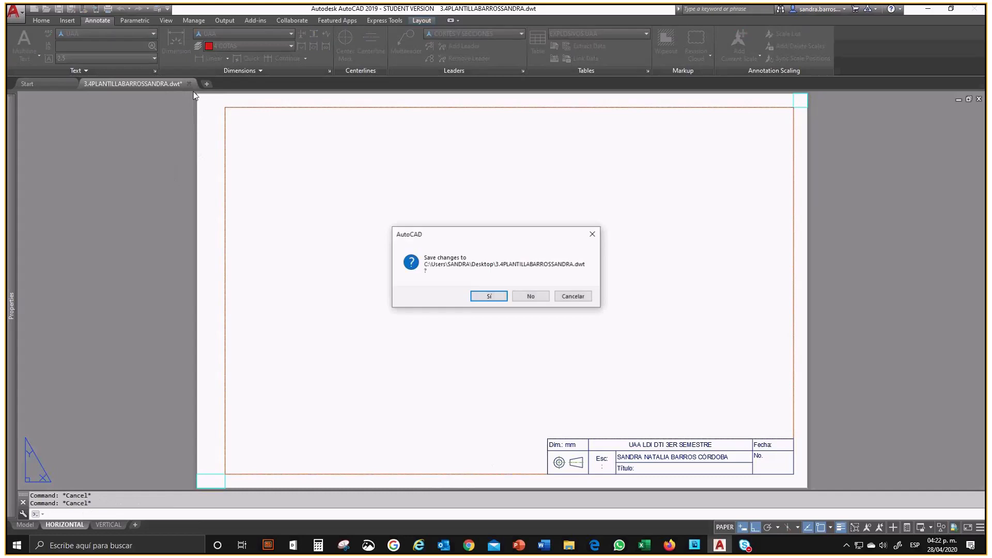
click(526, 296)
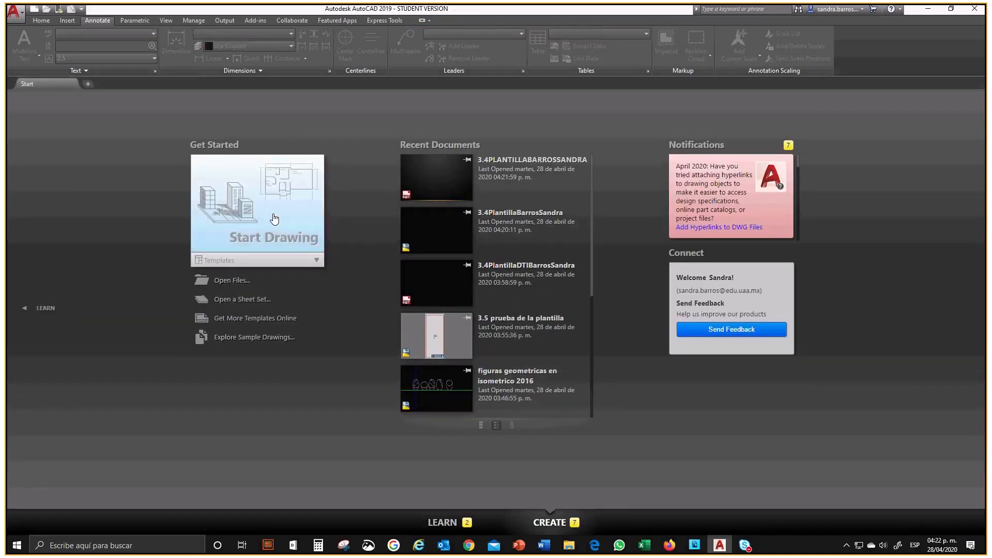
click(267, 221)
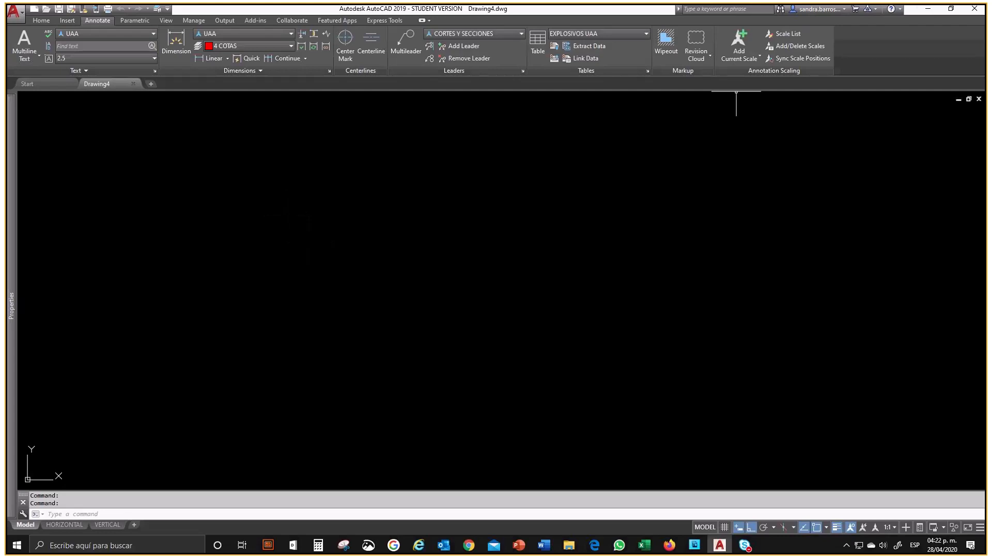
Step: Open the 3.5 prueba de la plantilla drawing from the Windows desktop
click(930, 10)
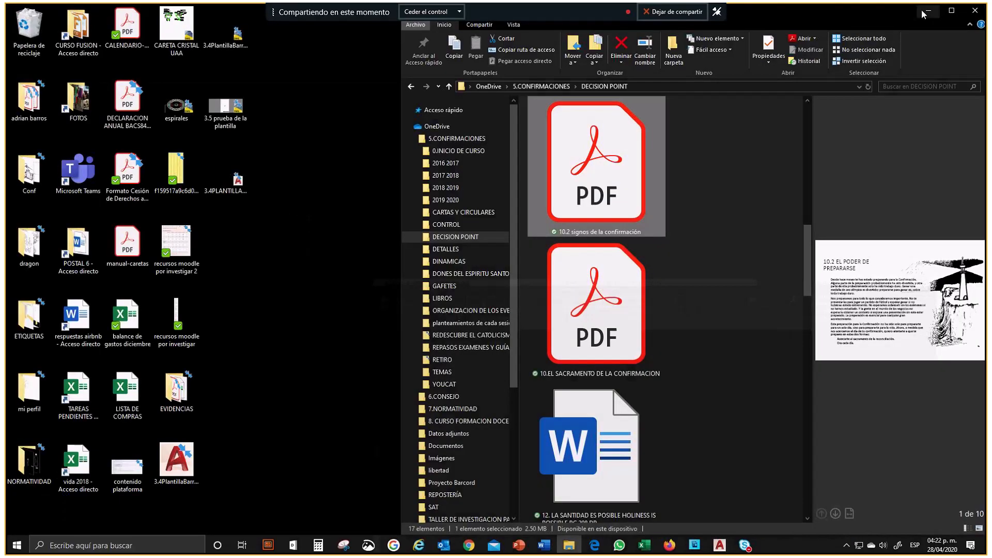
click(228, 113)
double_click(228, 114)
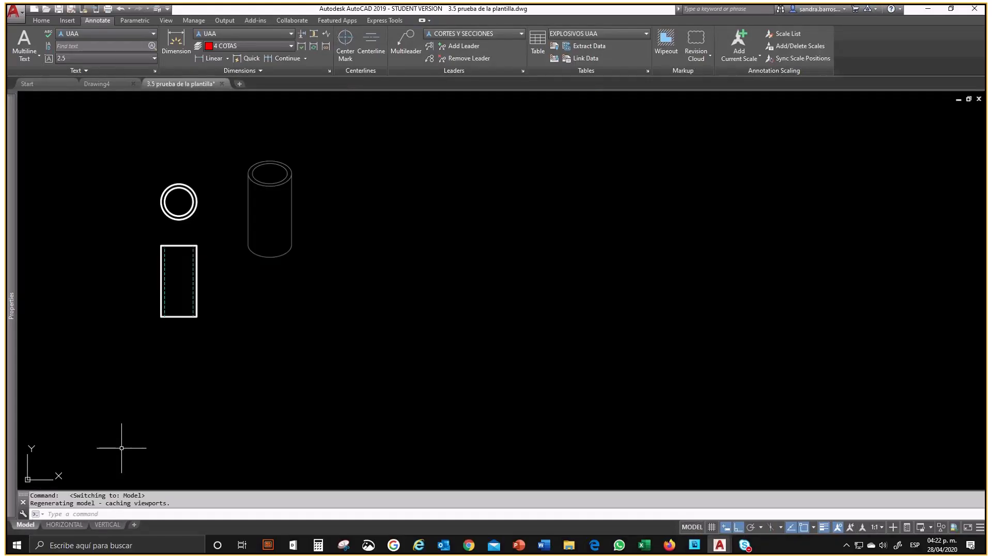
Step: Go through the drawn figures, selecting the cylinder, hollow box, pyramid and cone view sets one after another, and clear the selection
scroll(343, 294, down, 5)
click(246, 276)
click(309, 345)
middle_drag(419, 272, 320, 299)
click(348, 181)
click(555, 357)
middle_drag(688, 313, 354, 312)
click(432, 197)
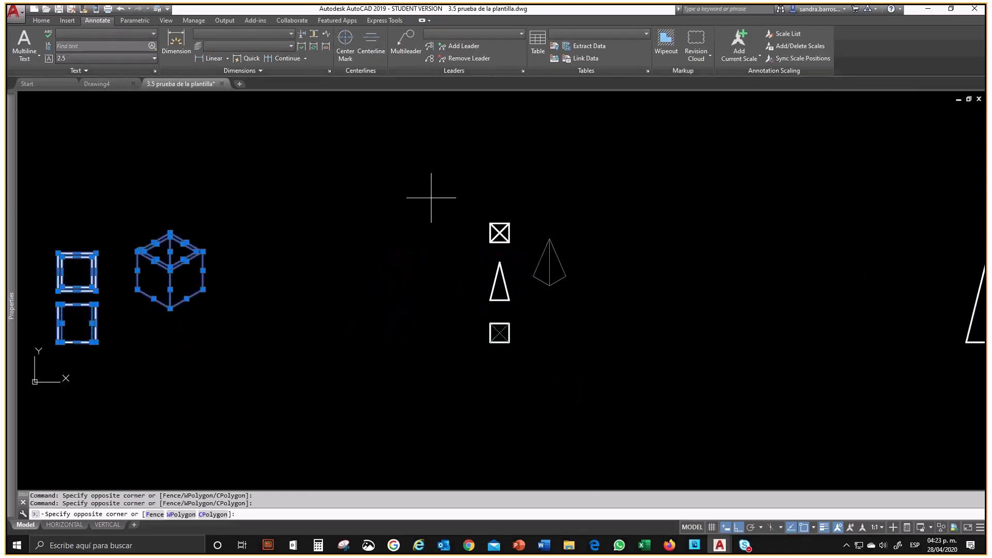
click(617, 383)
middle_drag(642, 355, 359, 292)
scroll(359, 291, down, 4)
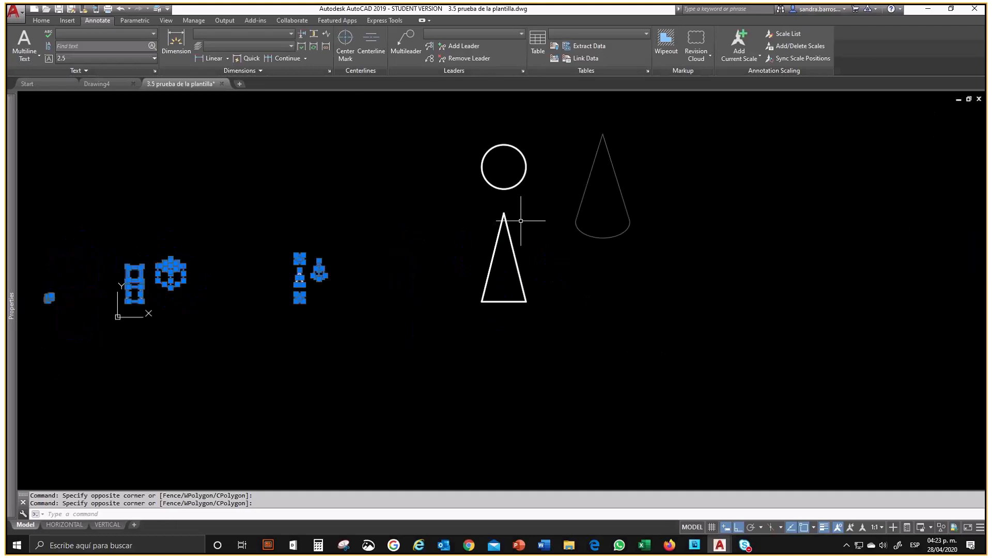
middle_drag(521, 221, 462, 283)
click(399, 167)
click(622, 417)
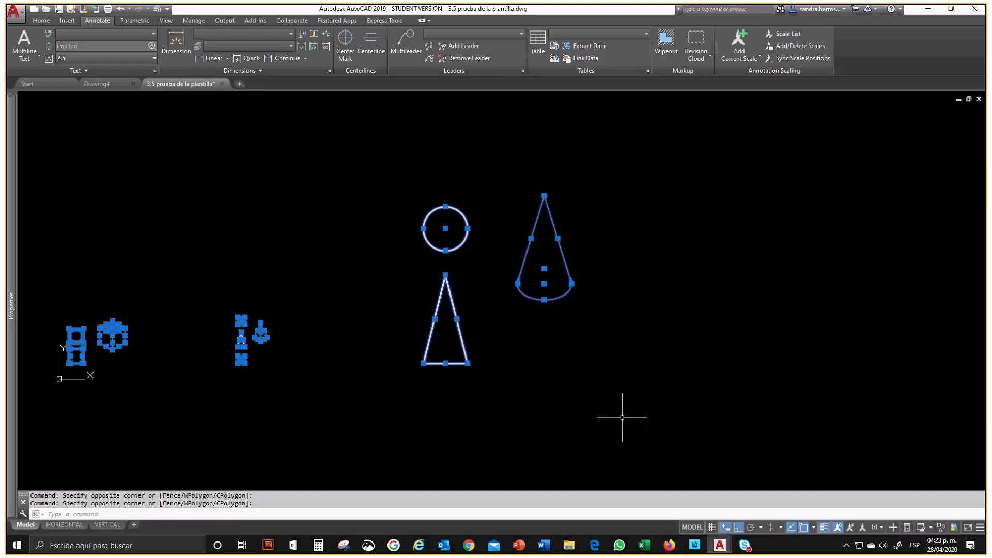
scroll(783, 347, down, 2)
scroll(369, 354, up, 2)
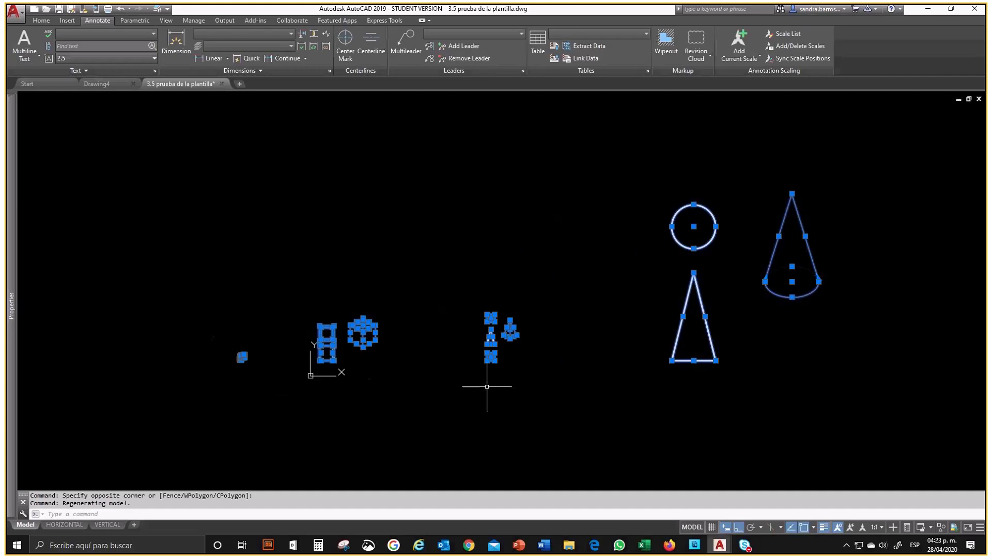
key(Escape)
Step: Check the HORIZONTAL layout's preview and examine the small cylinder views in model space
middle_drag(448, 259, 459, 247)
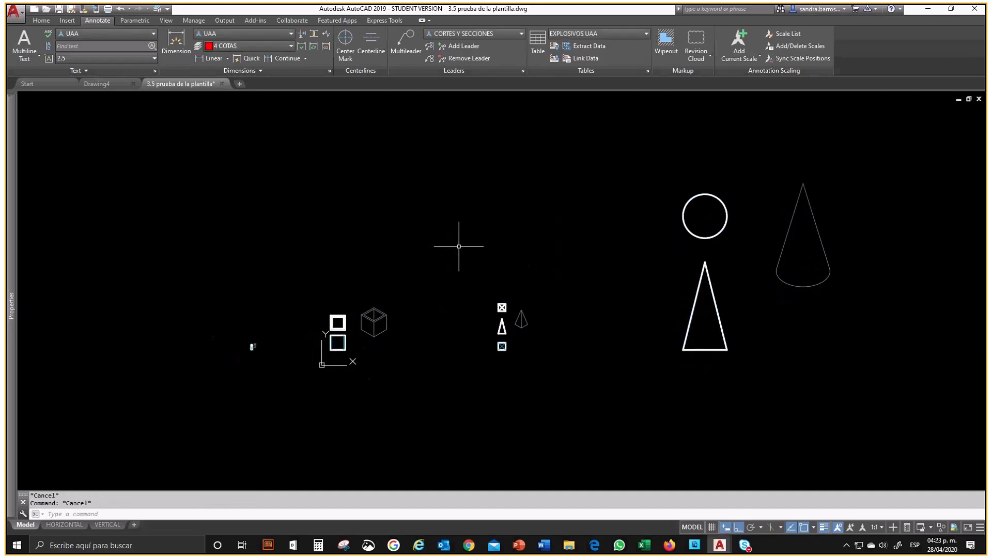
scroll(458, 246, up, 2)
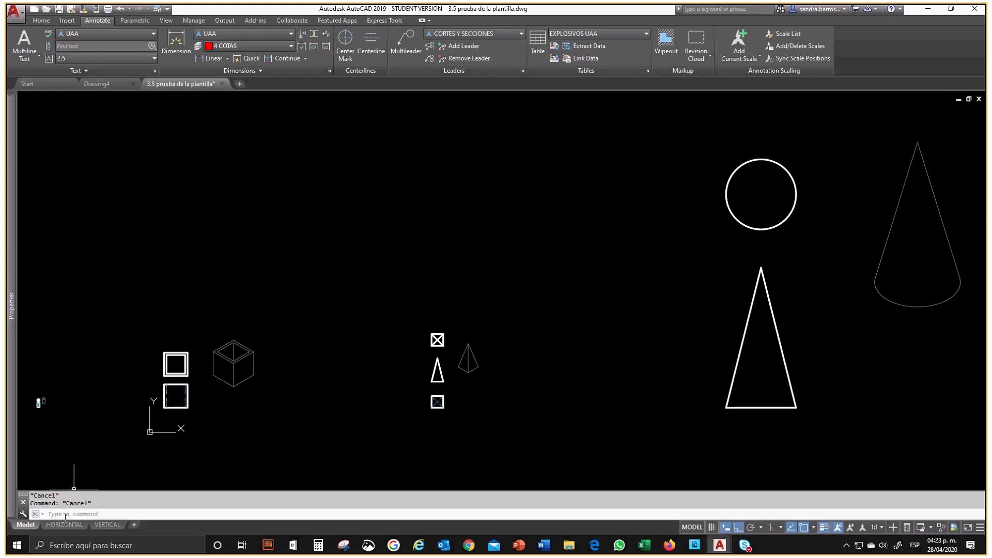
mouse_move(63, 528)
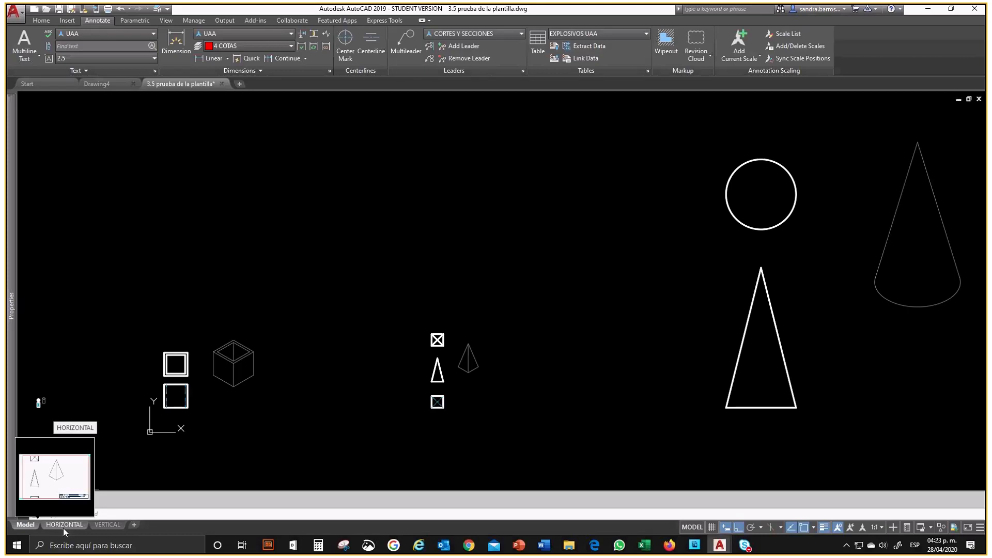
mouse_move(117, 394)
middle_down()
mouse_move(361, 367)
mouse_move(273, 372)
middle_up()
scroll(285, 382, up, 6)
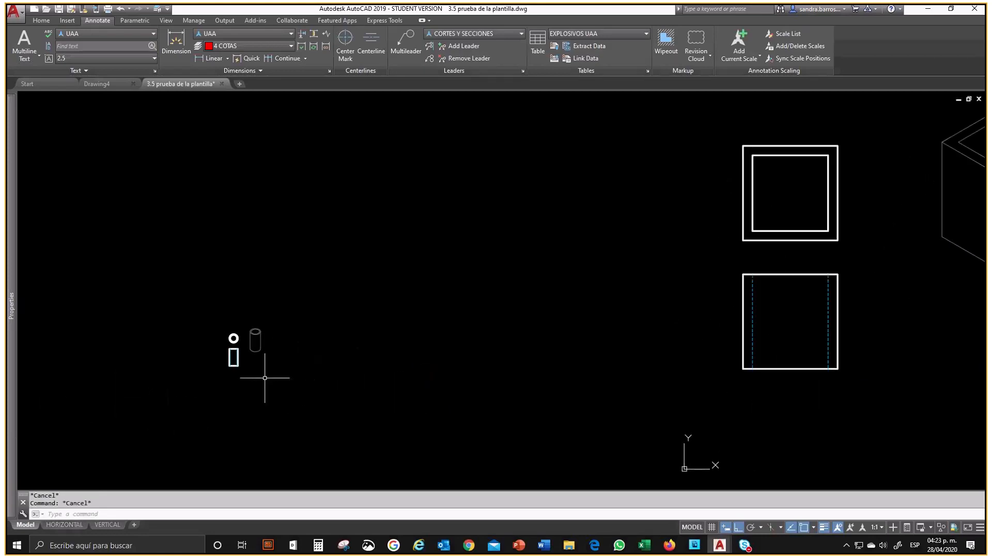
click(209, 58)
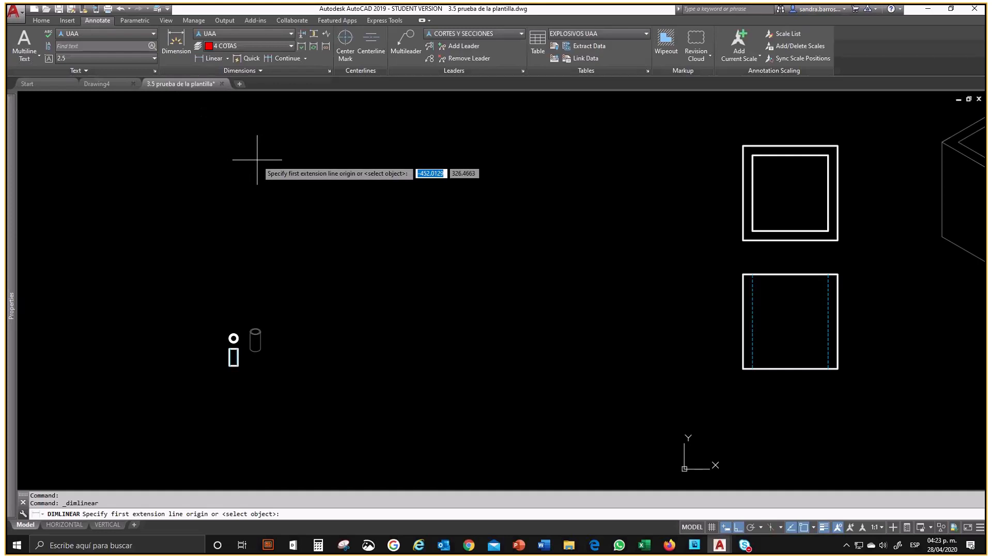
key(Escape)
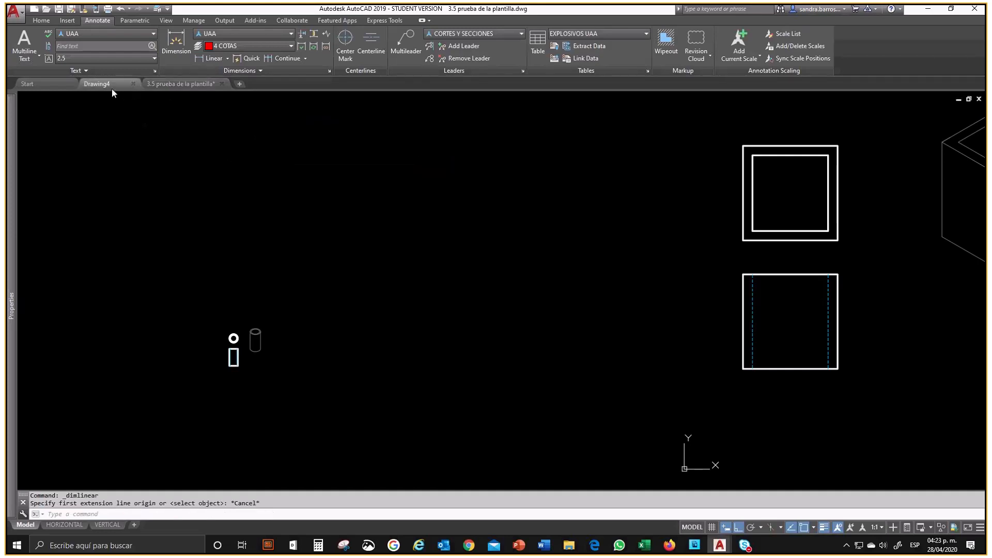
Step: Switch to Drawing4 and place a trial vertical linear dimension about 74 units long in the empty model space
click(109, 85)
click(214, 59)
key(Escape)
click(215, 58)
click(379, 179)
click(379, 279)
click(290, 261)
Step: Select the trial dimension in Drawing4 to examine its text, lines and grips
key(Escape)
click(291, 252)
click(267, 237)
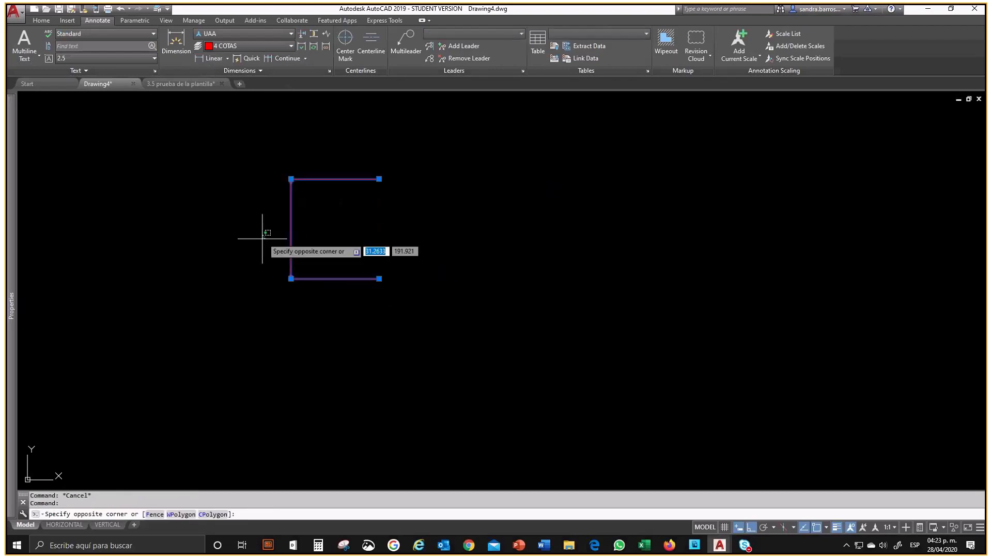
click(263, 239)
click(291, 253)
click(290, 229)
key(Escape)
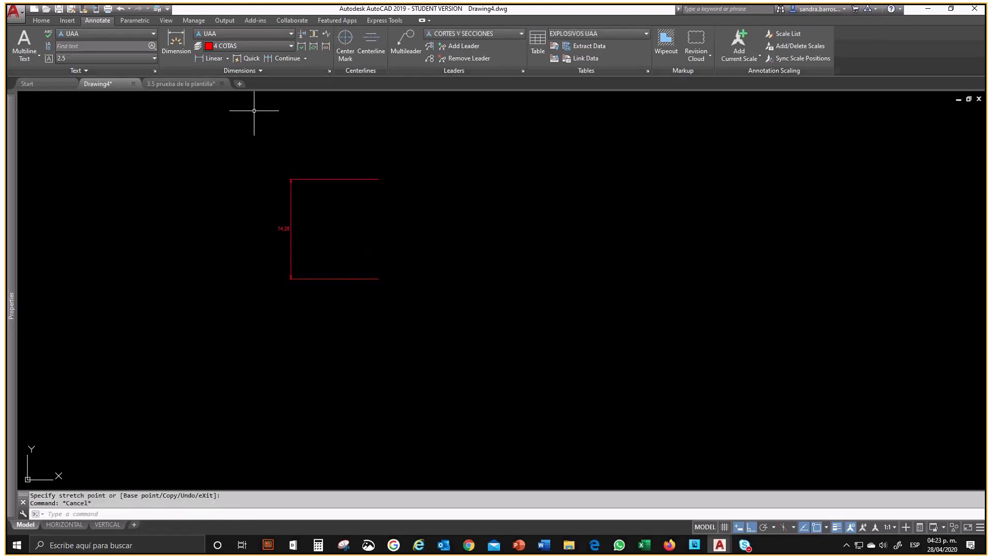
click(301, 179)
click(267, 147)
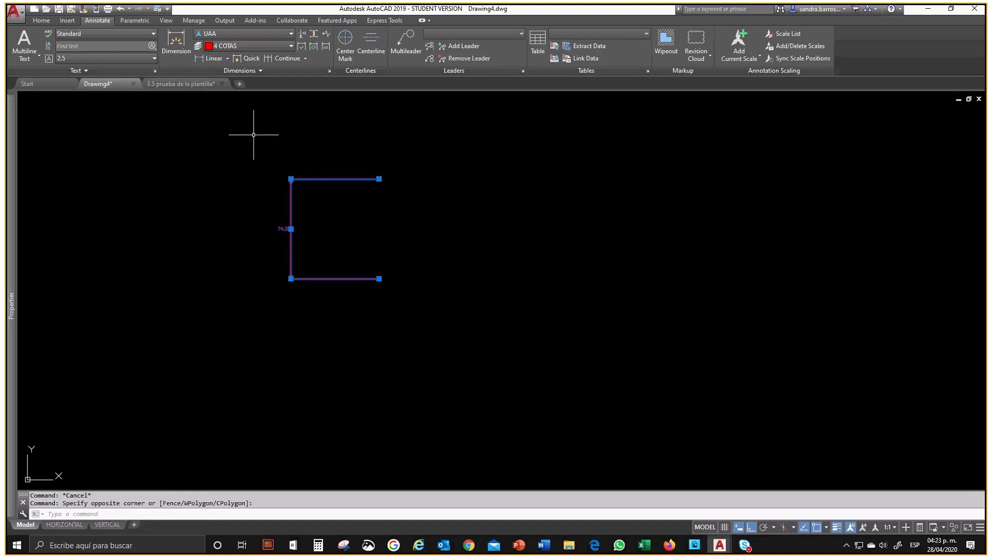
Step: Go back to the 3.5 prueba de la plantilla drawing and inspect its cylinder views and HORIZONTAL layout
key(ctrl+Tab)
middle_drag(267, 295, 382, 254)
scroll(332, 307, up, 6)
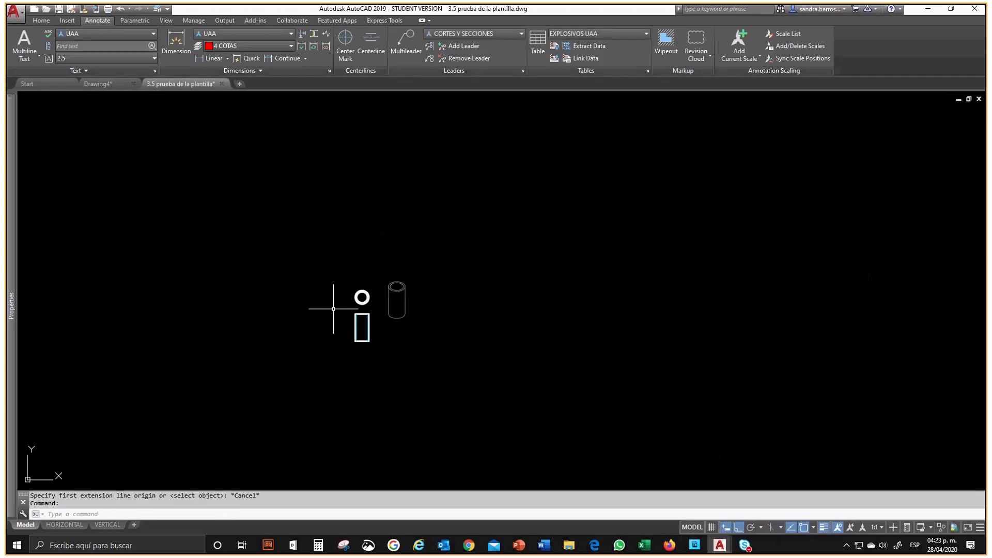
scroll(451, 357, up, 2)
middle_drag(449, 355, 481, 330)
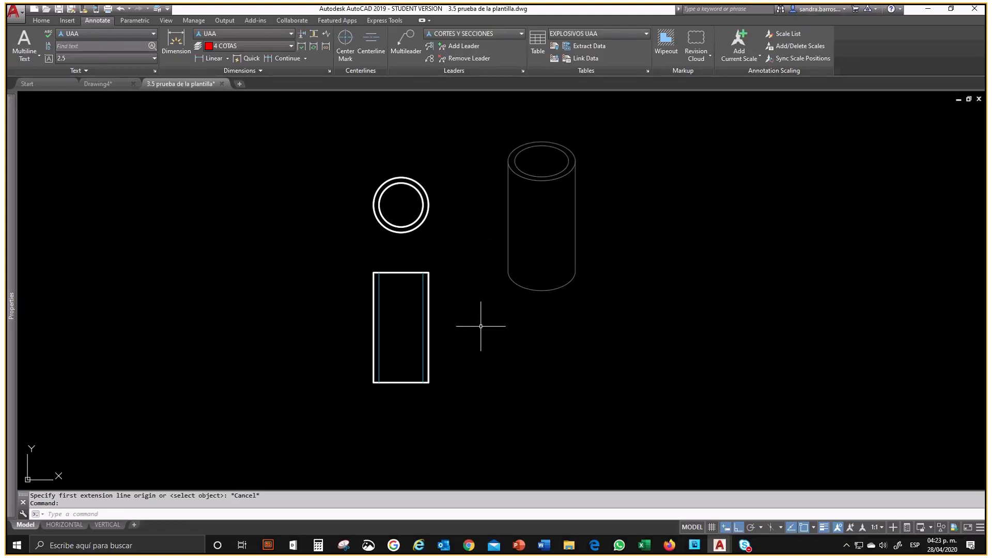
click(73, 529)
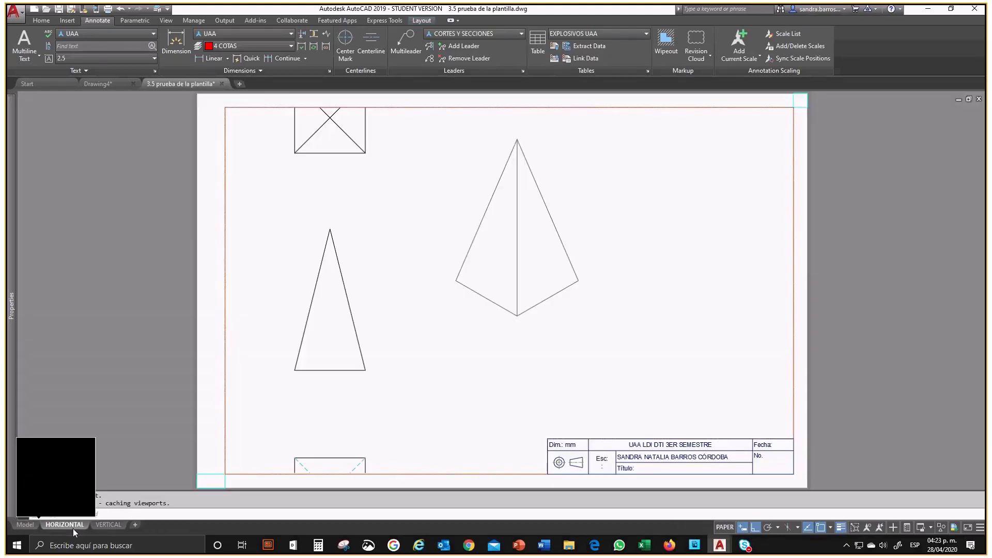
click(24, 526)
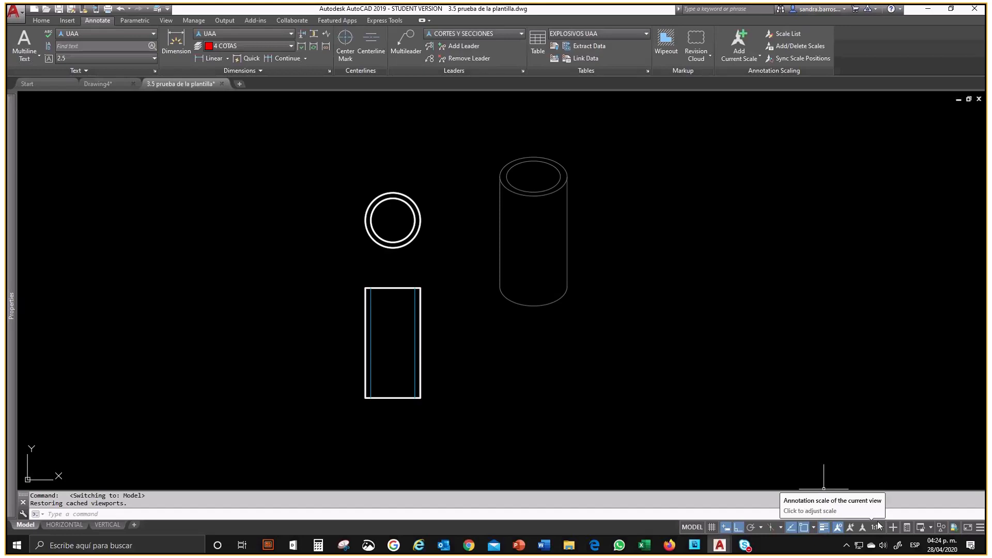
Step: Add a vertical linear dimension for the height of the cylinder's front view, placed to the left of the rectangle
middle_drag(513, 350, 576, 345)
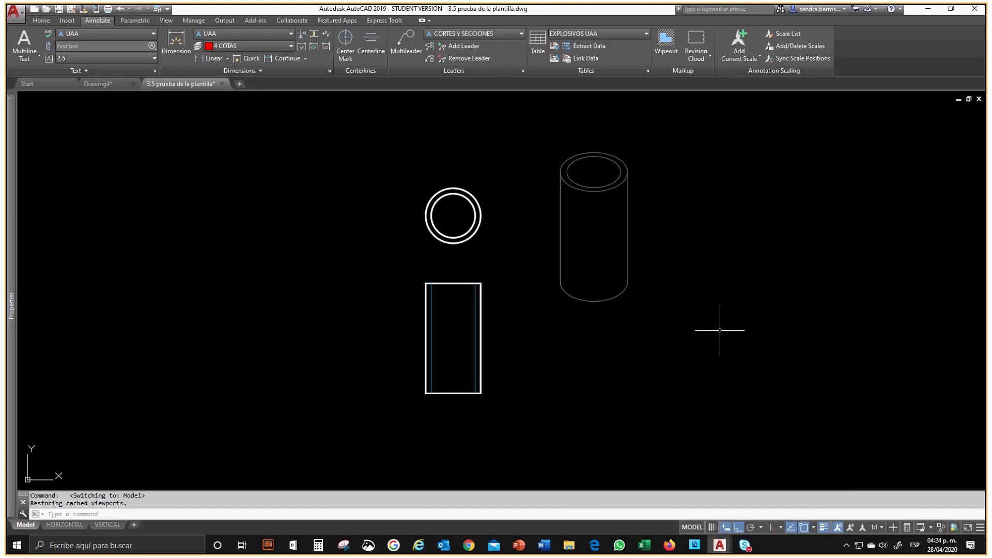
click(212, 58)
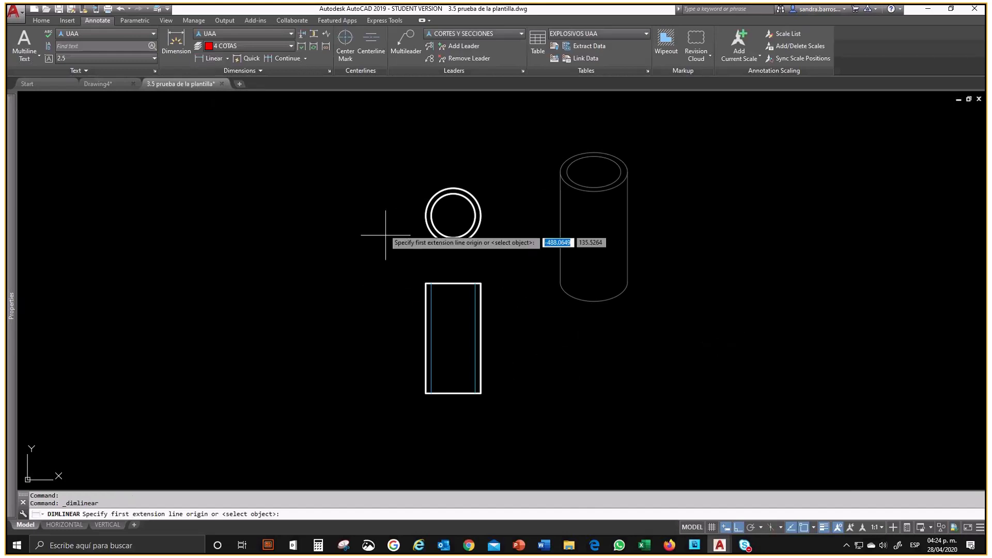
click(426, 283)
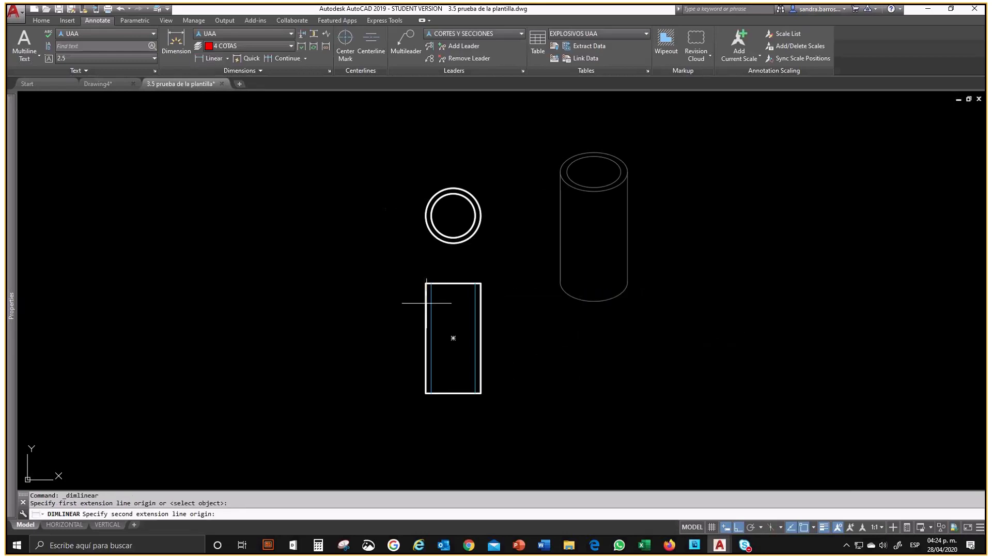
click(425, 394)
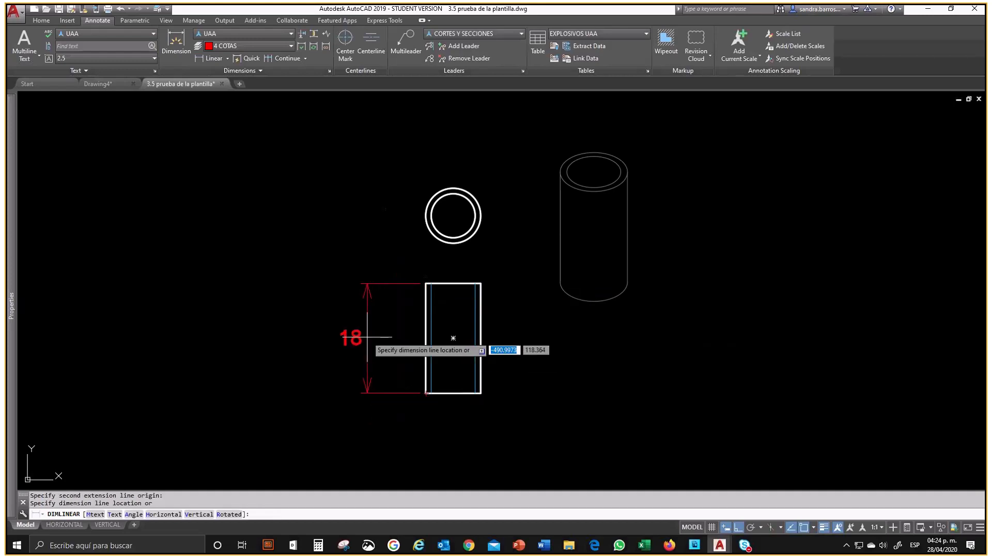
click(385, 339)
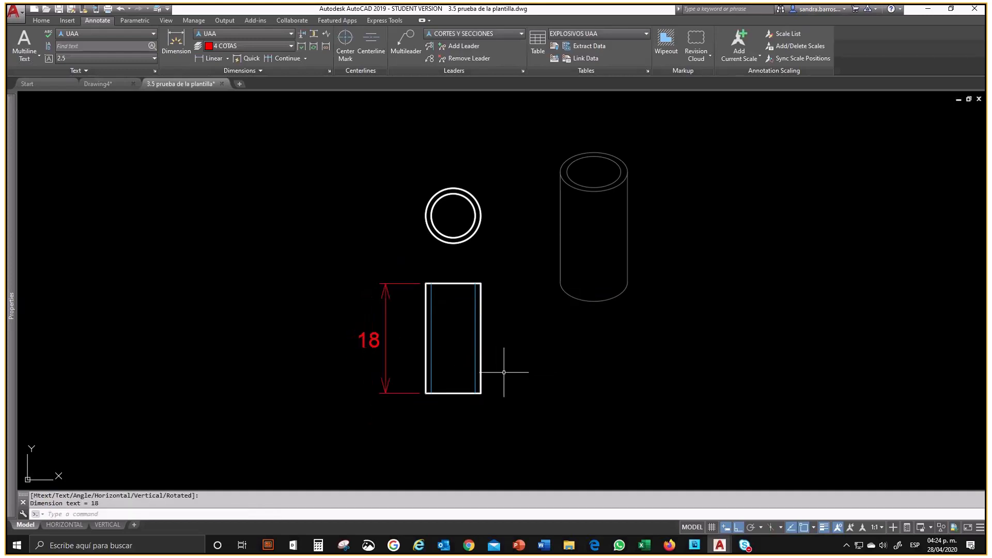
Step: Center the cylinder views in the HORIZONTAL layout's viewport and set the viewport scale to 1:1
click(64, 524)
double_click(401, 350)
scroll(519, 299, down, 3)
scroll(376, 303, up, 4)
scroll(472, 316, up, 4)
middle_drag(352, 327, 490, 293)
scroll(482, 268, up, 2)
click(857, 529)
click(801, 282)
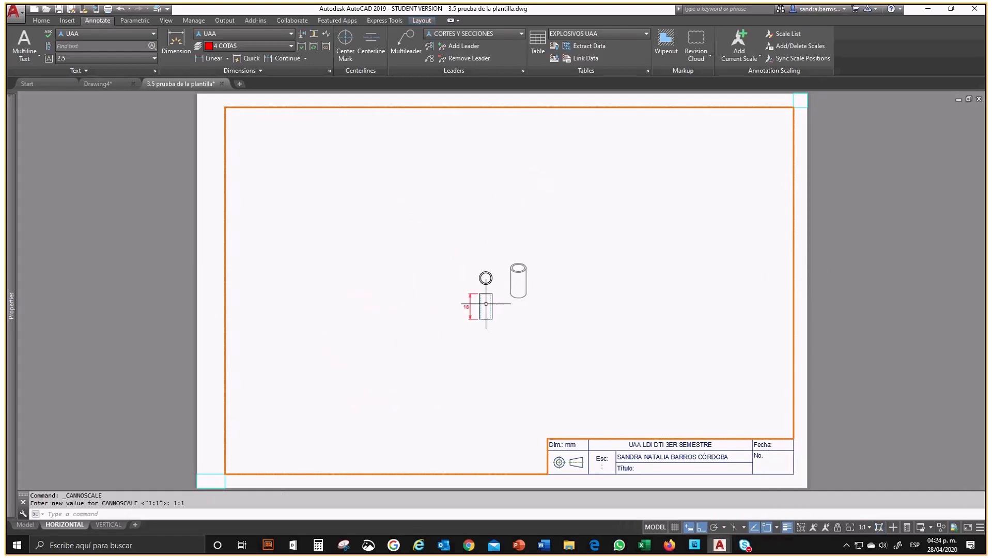
double_click(830, 353)
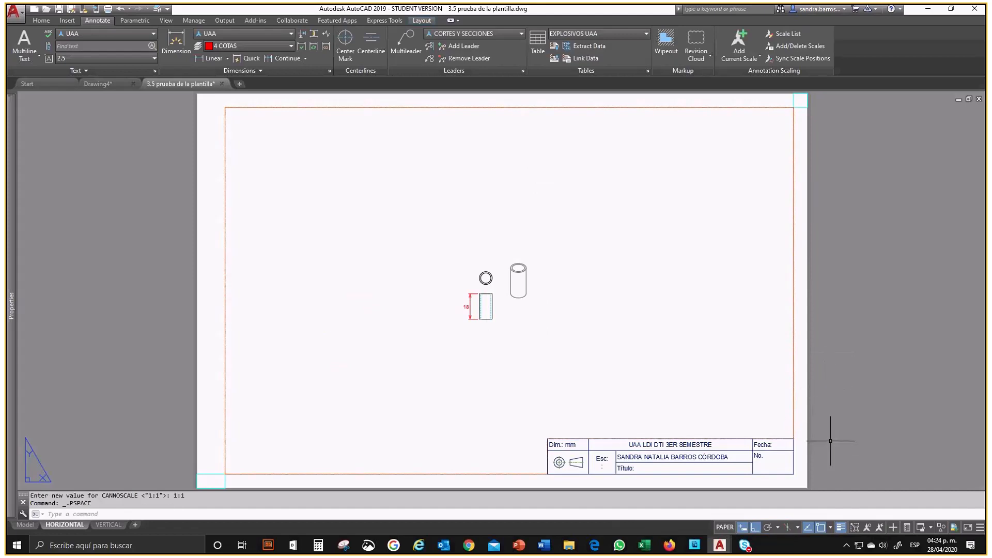
Step: Return to model space and review the annotation visibility, automatic scale addition and annotation scale settings
click(22, 525)
middle_drag(401, 405, 399, 418)
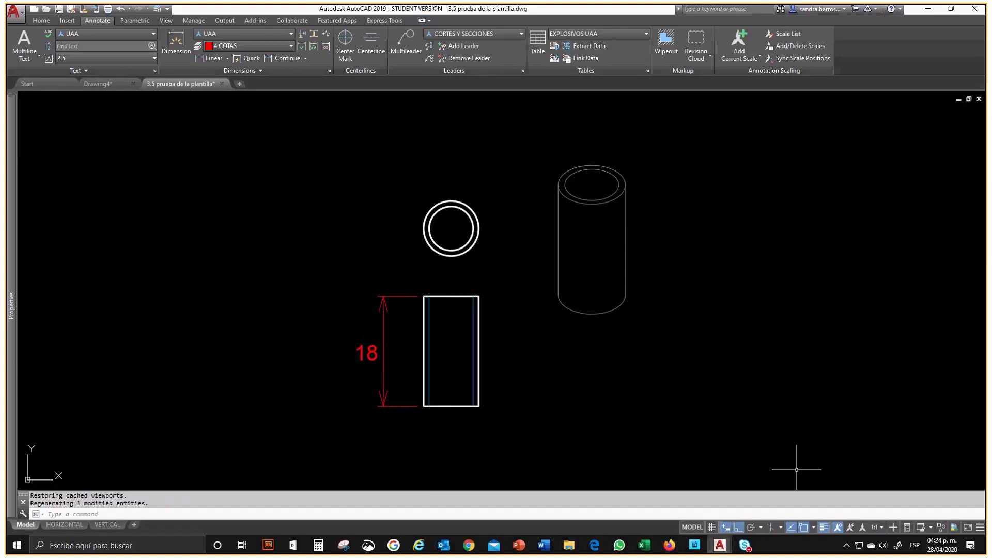
click(839, 526)
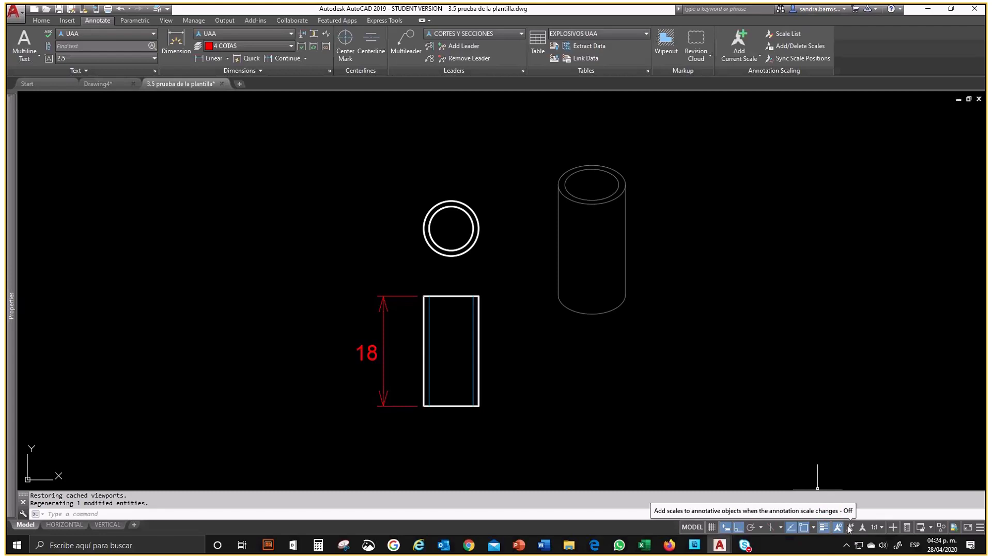
click(850, 529)
click(850, 528)
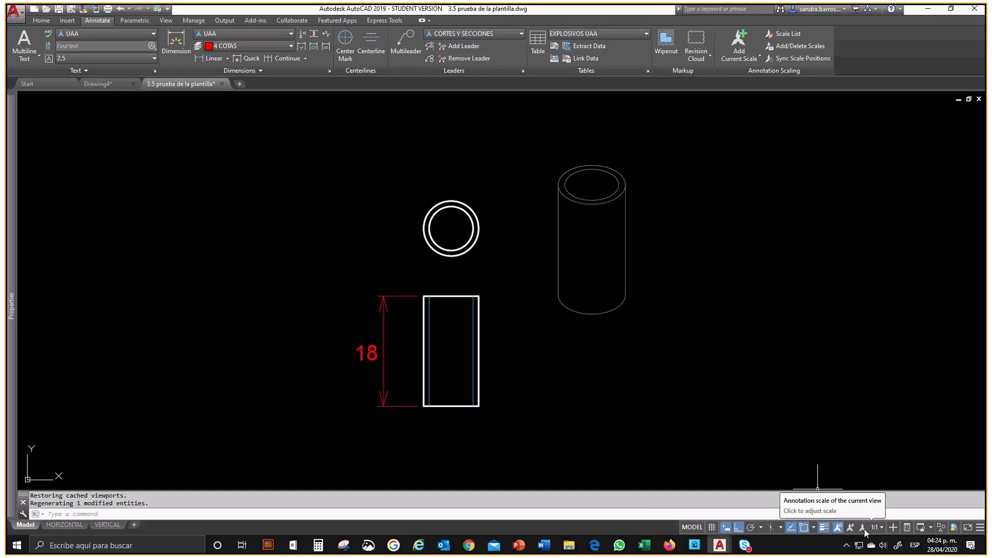
click(866, 528)
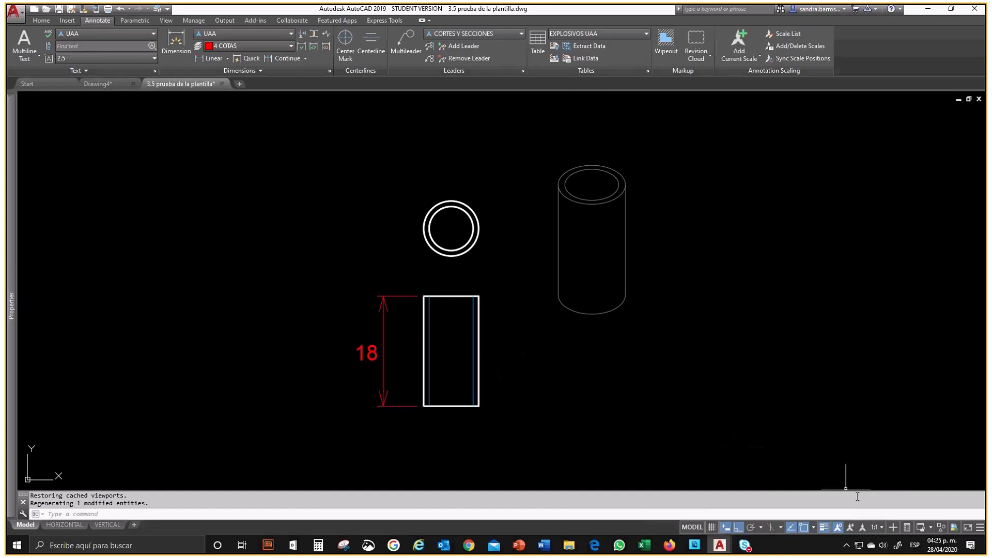
click(406, 370)
click(375, 349)
key(Escape)
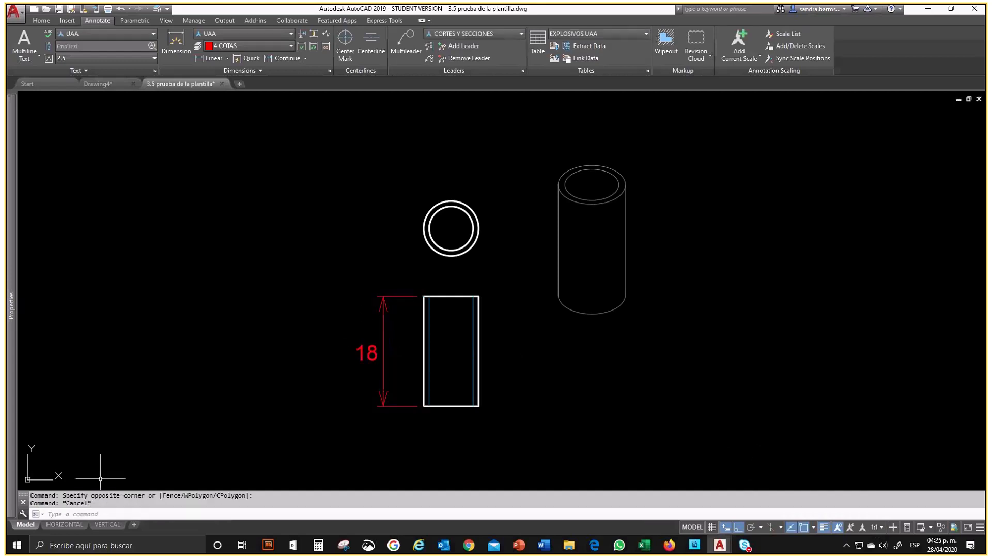
Step: Show annotative objects at all scales in the HORIZONTAL layout and activate its viewport
click(64, 524)
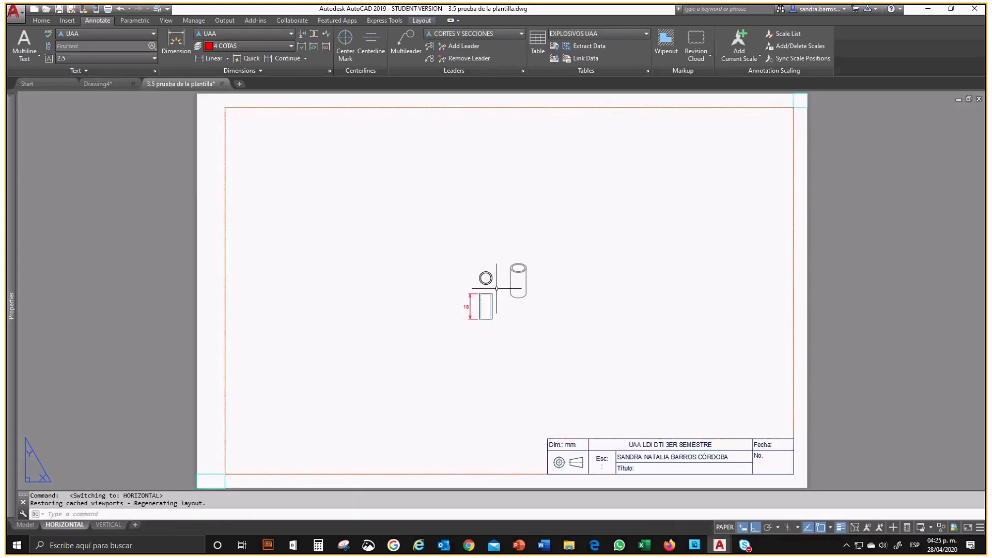
click(868, 527)
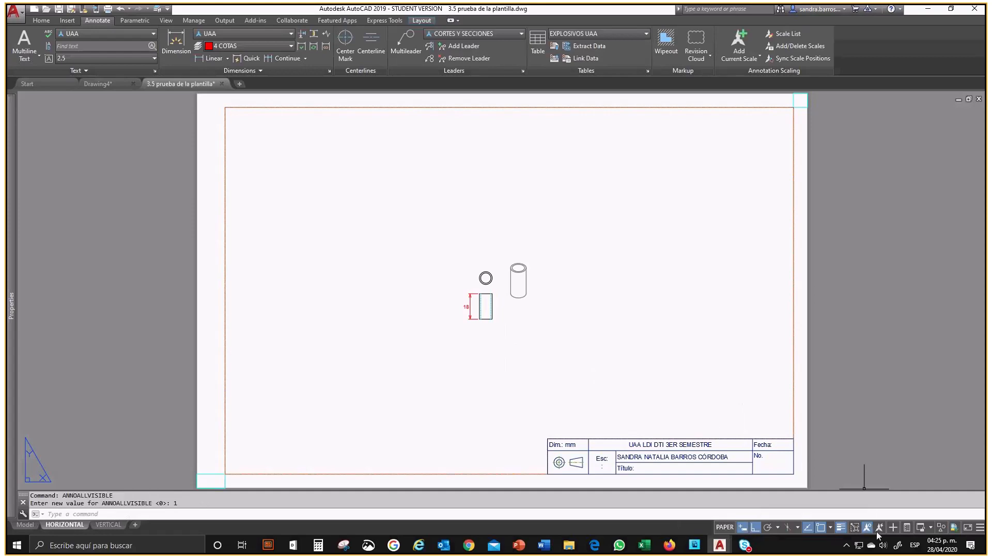
double_click(603, 385)
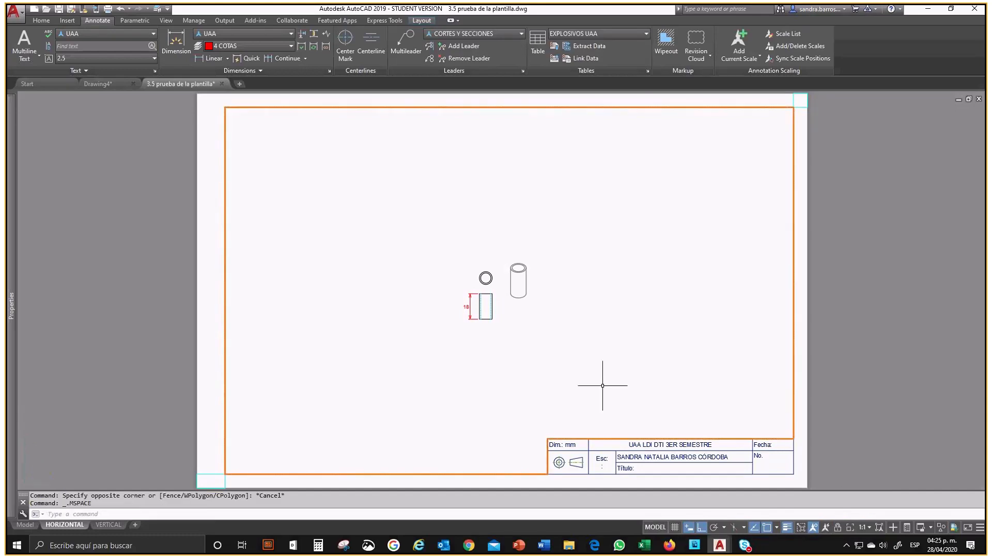
Step: Test the height dimension's display with the viewport scale set to 1:2 and 1:4
click(866, 527)
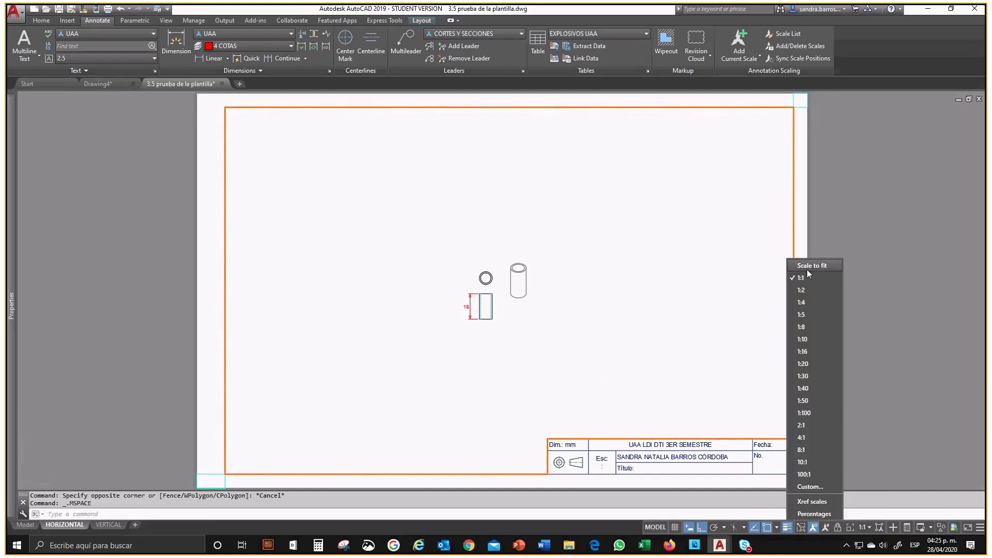
click(806, 290)
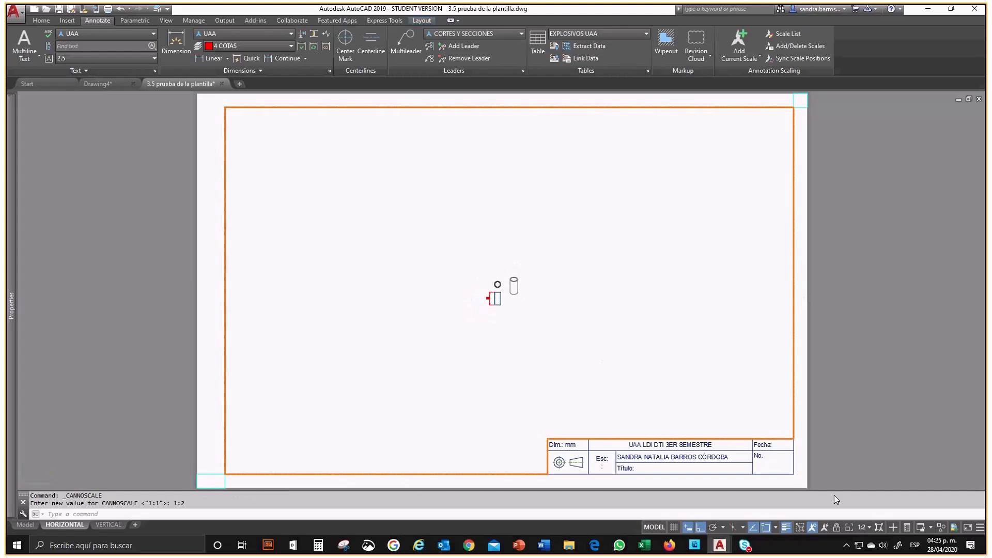
click(865, 529)
click(805, 304)
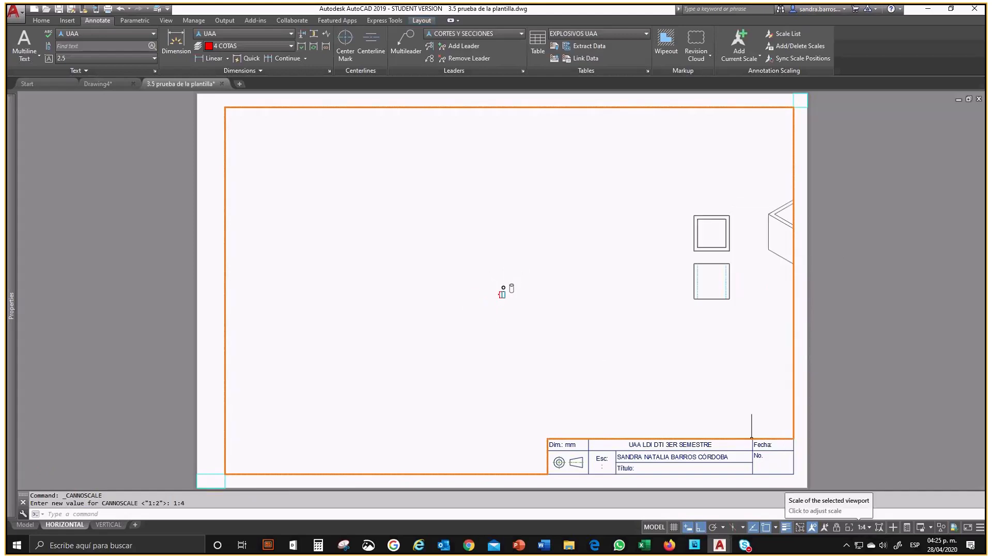
Step: Show annotations only at their current scale and test the viewport at 1:2 and 1:1
click(786, 527)
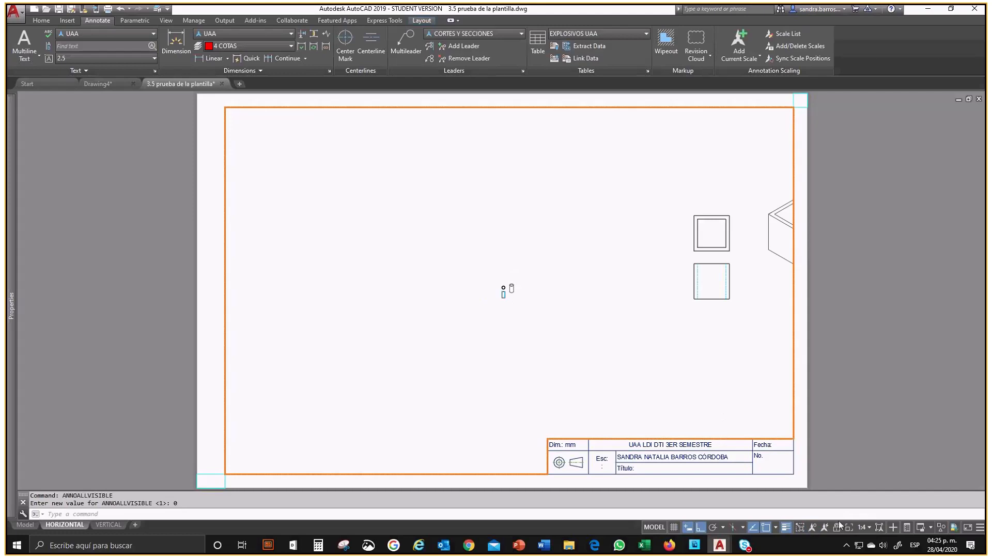
click(862, 528)
click(806, 289)
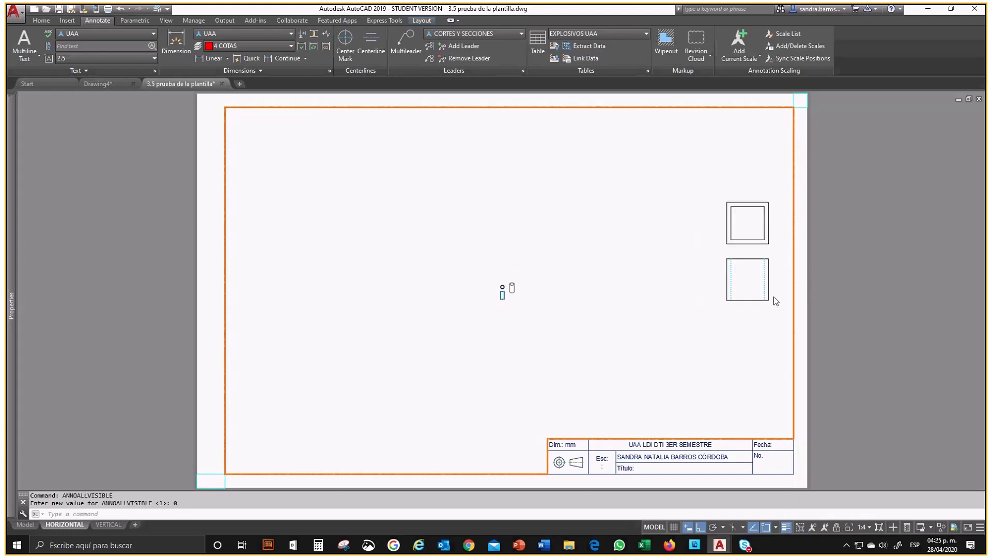
click(862, 527)
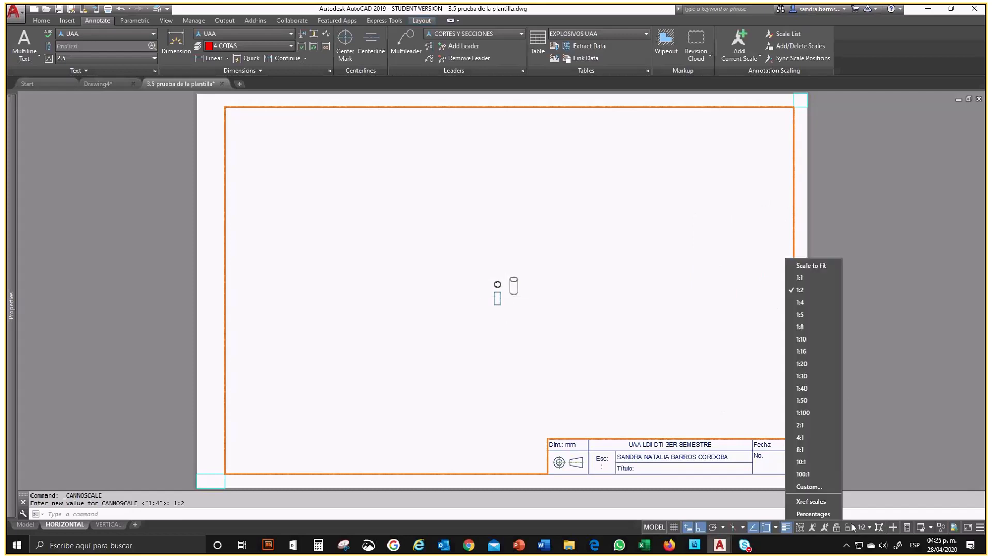
click(801, 278)
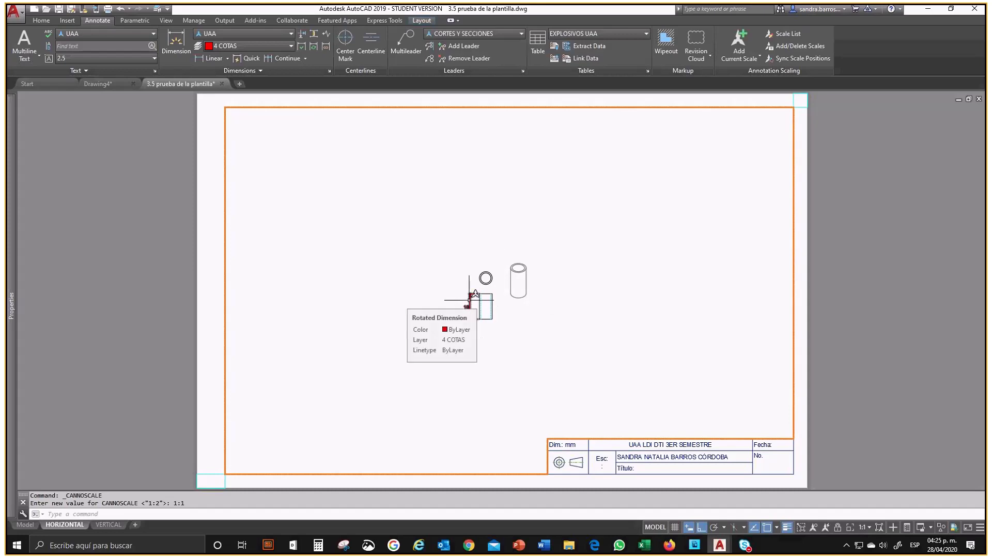
Step: Try the viewport scale at 2:1, set it to 4:1 and recenter the cylinder views on the sheet
click(868, 528)
click(802, 427)
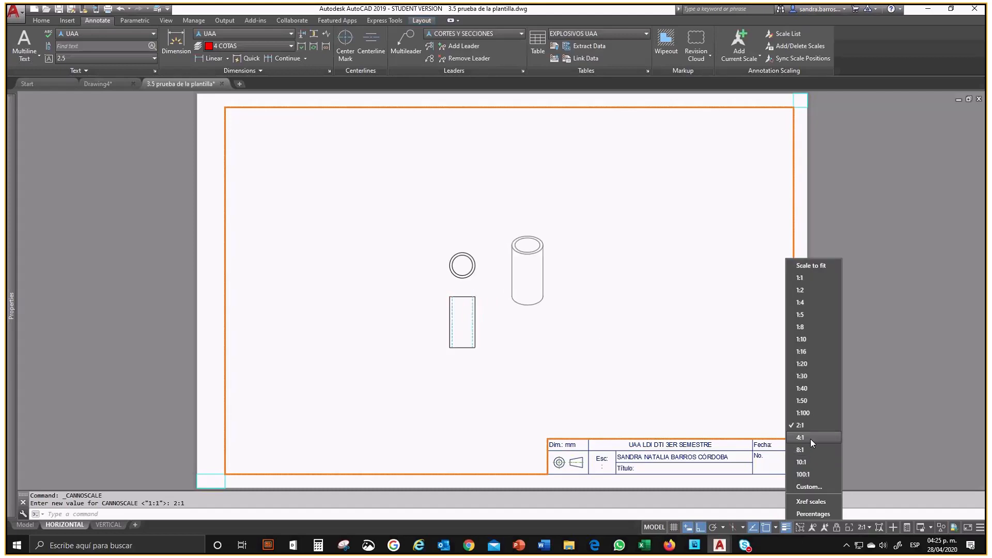
click(810, 439)
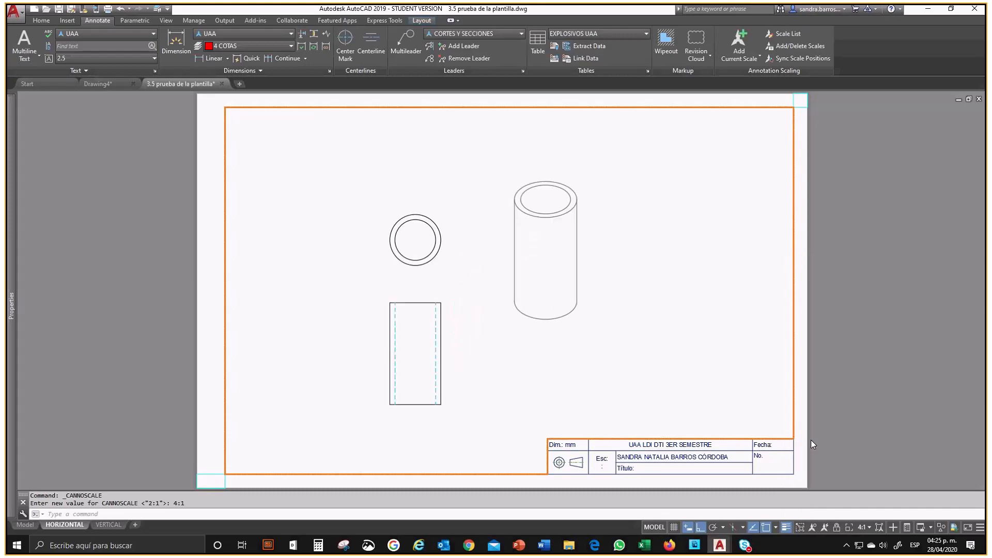
middle_drag(555, 332, 581, 337)
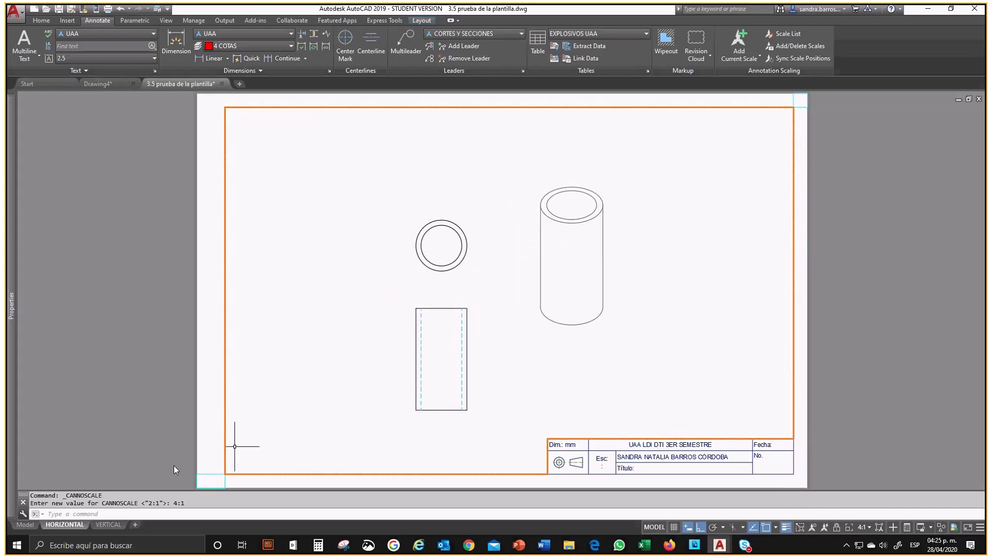
Step: Compare the height dimension in model space with the HORIZONTAL layout and check the viewport's current scale
click(25, 525)
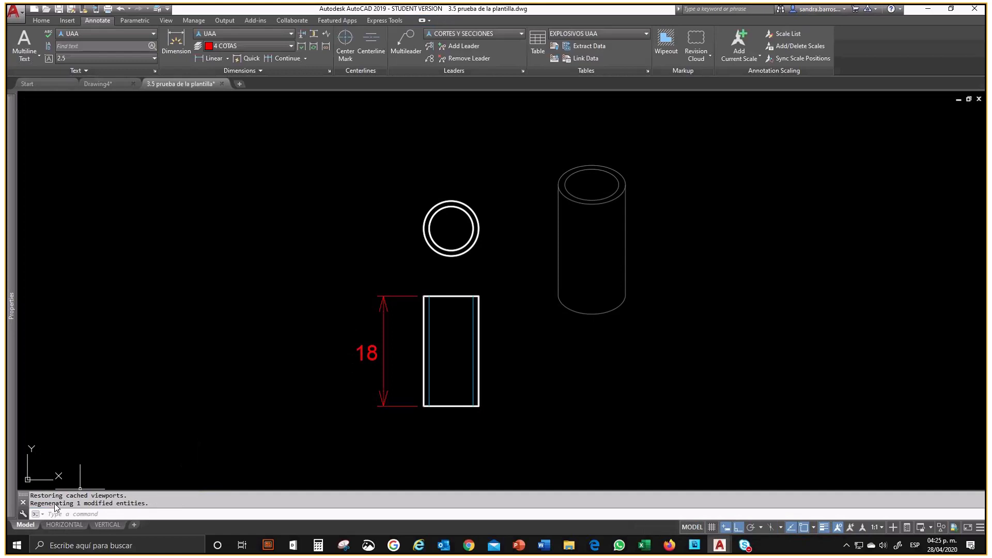
click(63, 525)
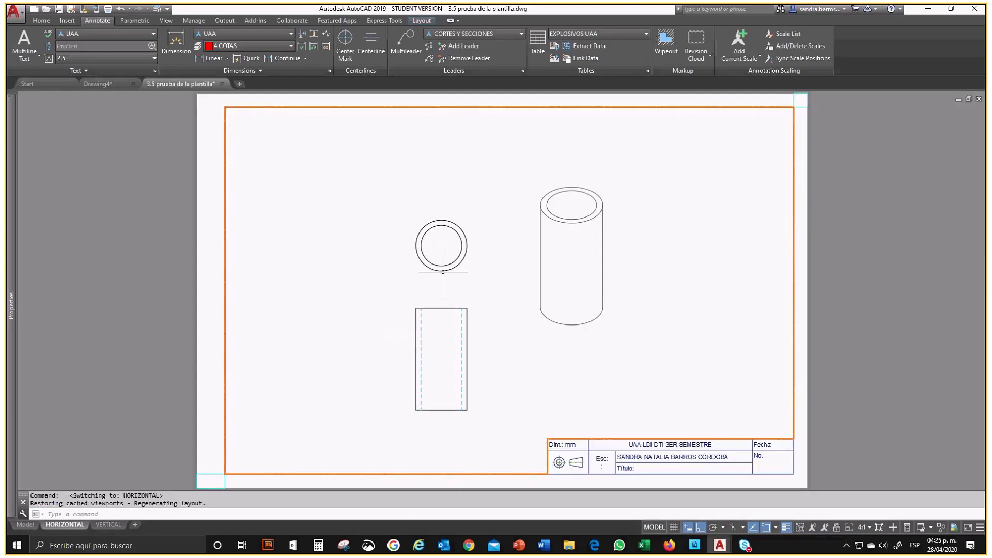
click(863, 528)
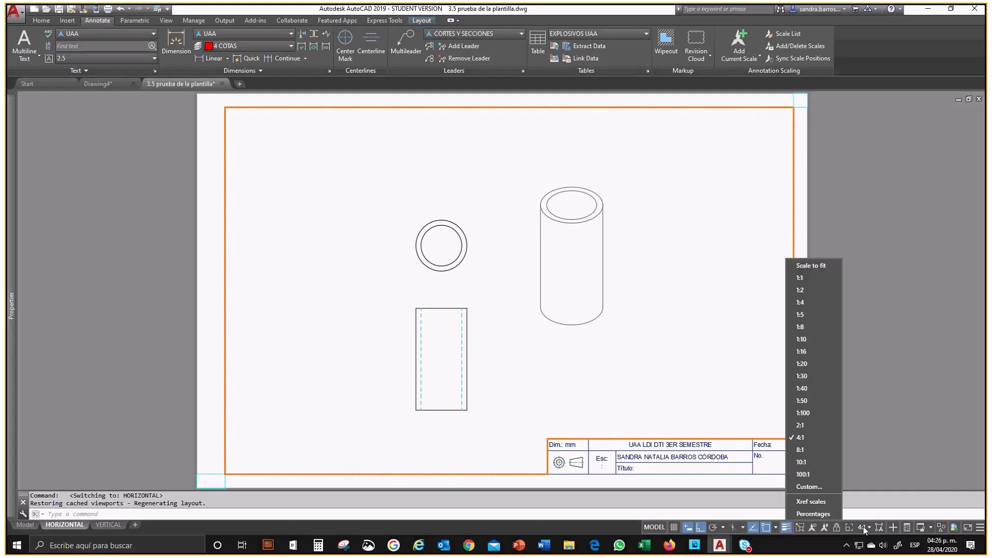
click(407, 362)
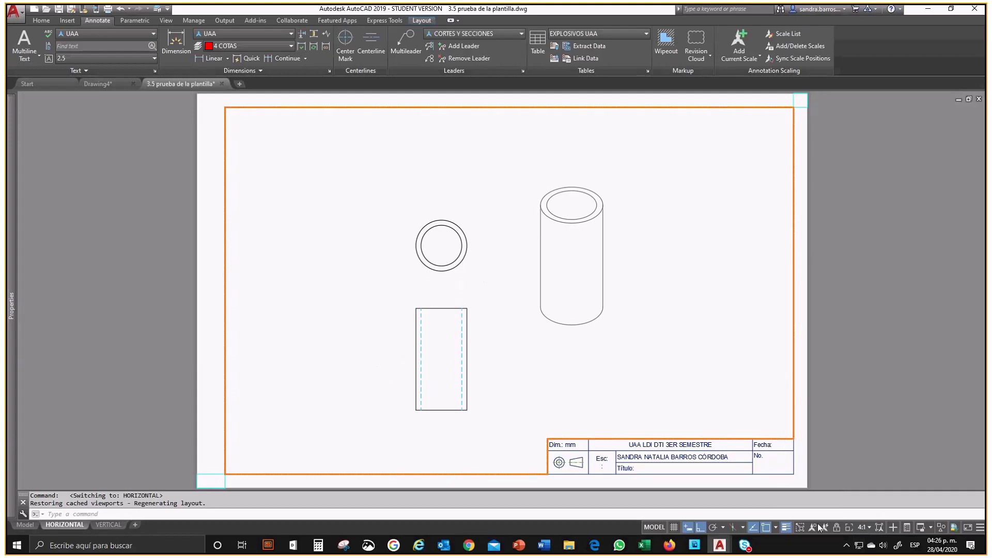
Step: Add a custom drawing scale named 3:1 with 3 paper units equal to 1 drawing unit
click(871, 528)
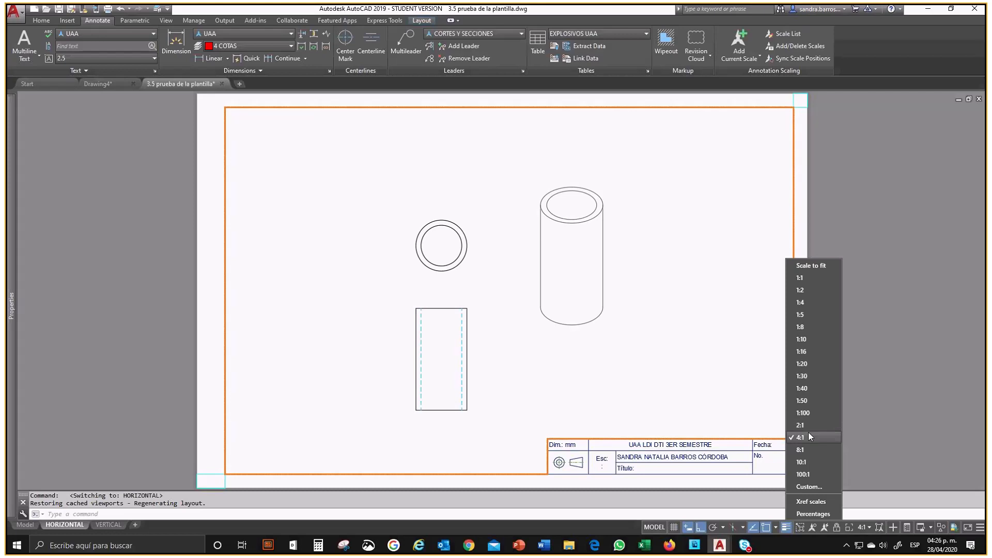
click(807, 487)
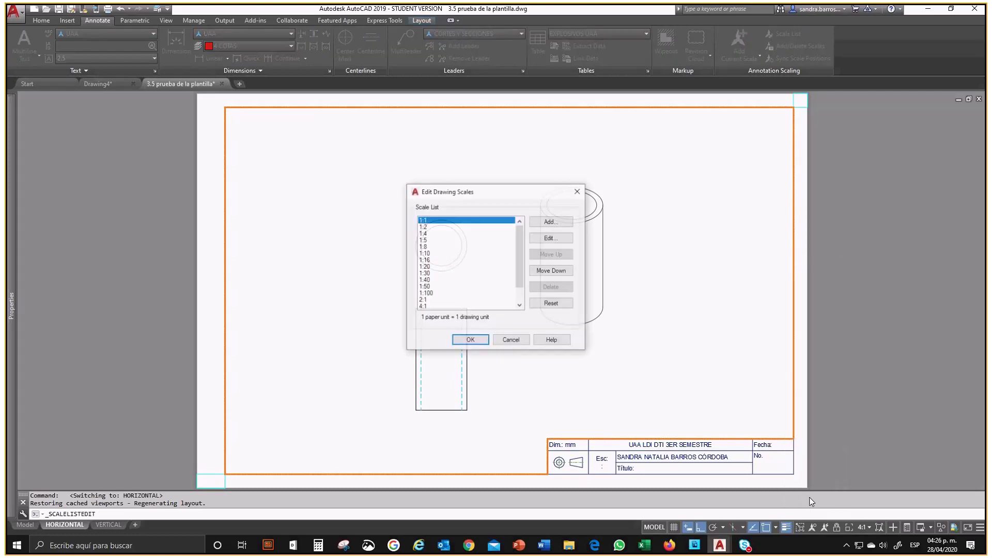
click(552, 221)
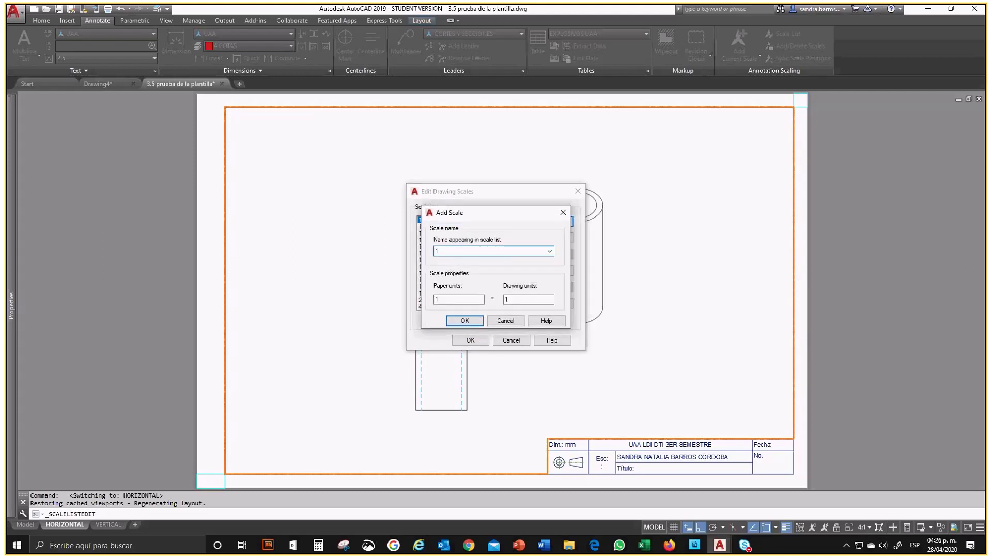
text(3:1)
key(Tab)
text(3)
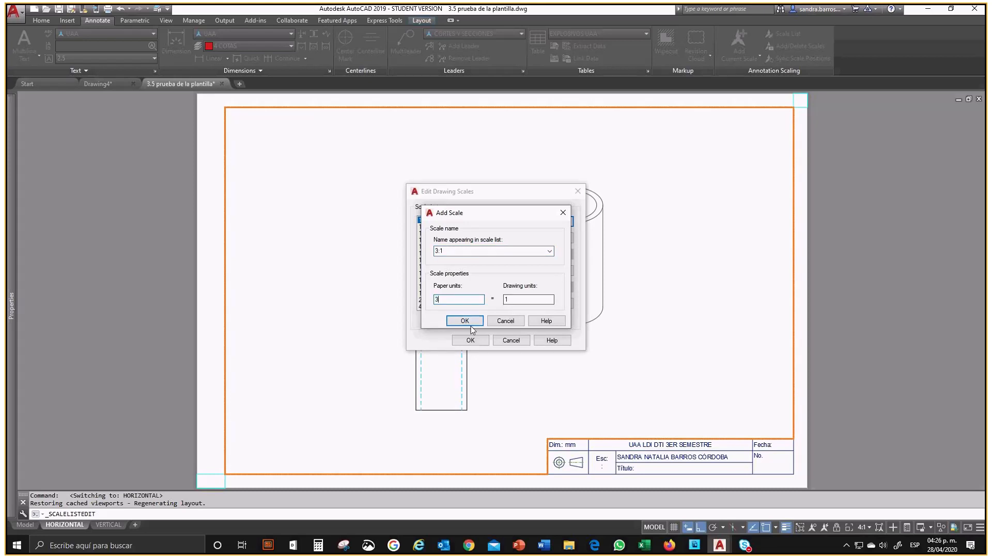
click(468, 322)
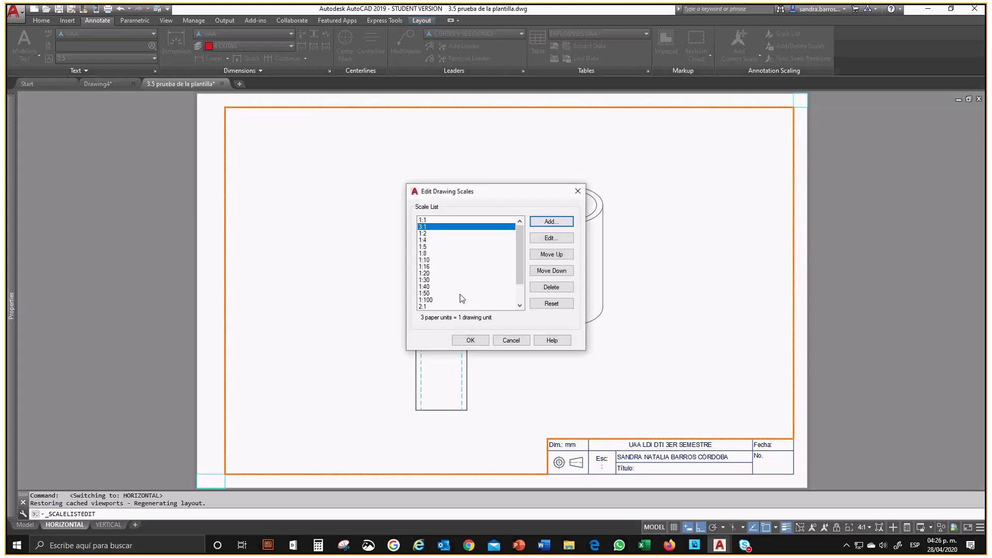
Step: Move the 3:1 scale down the scale list to between 2:1 and 4:1 and accept the list
click(553, 271)
click(559, 273)
click(561, 274)
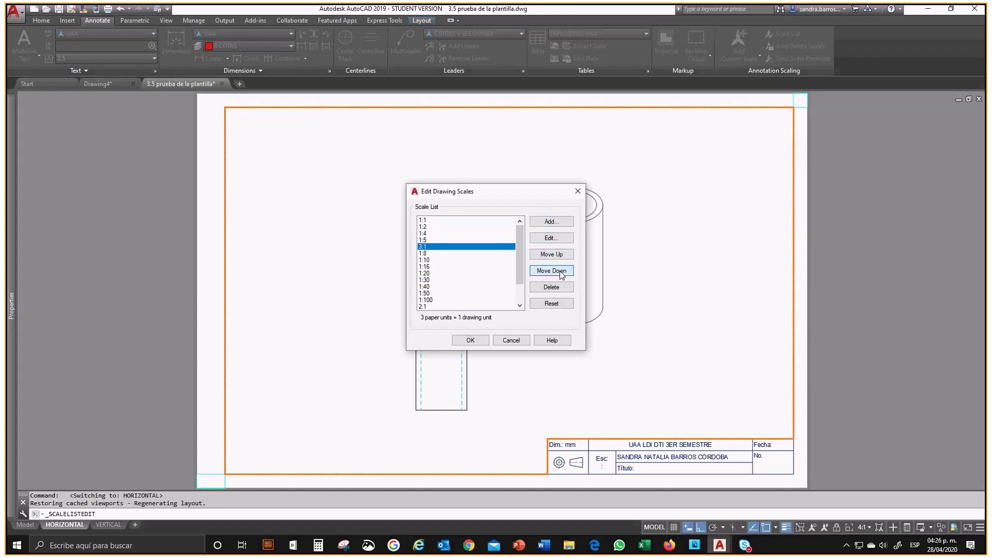
click(561, 274)
click(561, 274)
click(561, 274)
click(562, 274)
click(561, 274)
click(561, 274)
click(561, 274)
double_click(562, 274)
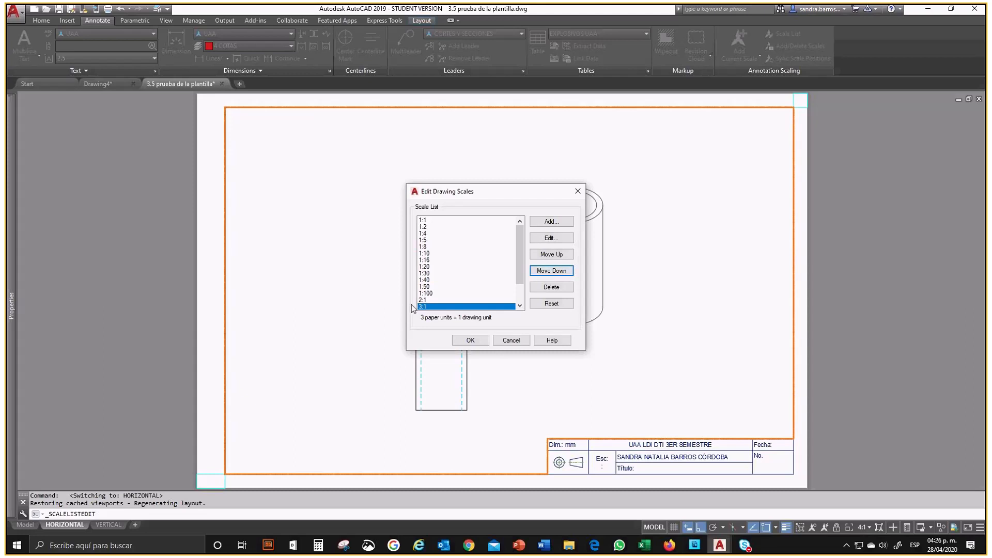
click(520, 306)
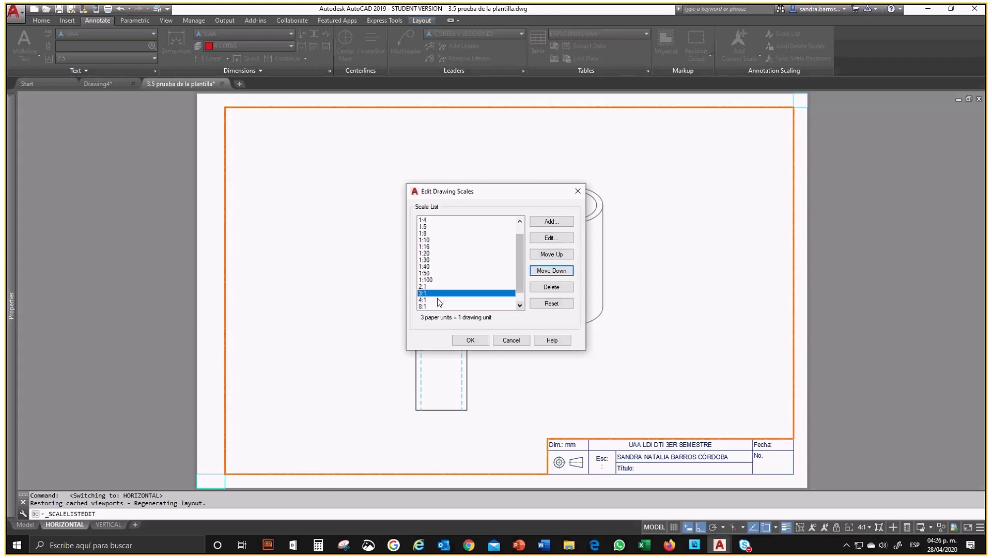
click(471, 340)
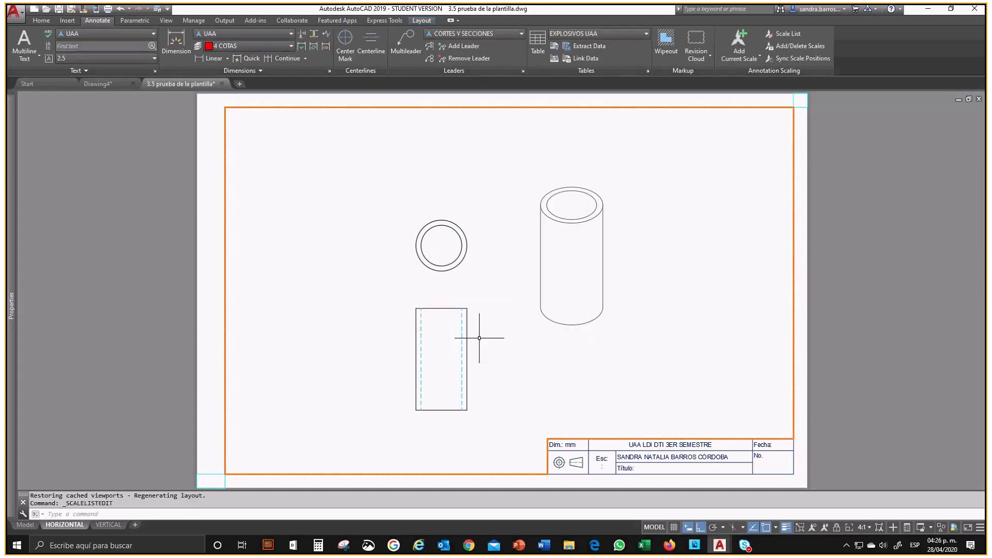
Step: Set the HORIZONTAL layout's viewport scale to 3:1 and return to paper space
click(862, 527)
click(805, 432)
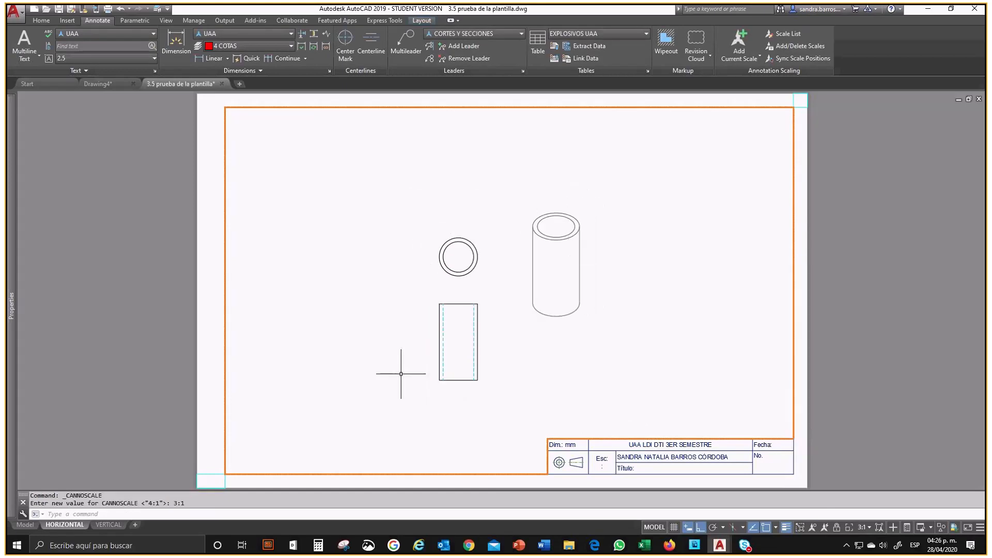
double_click(803, 344)
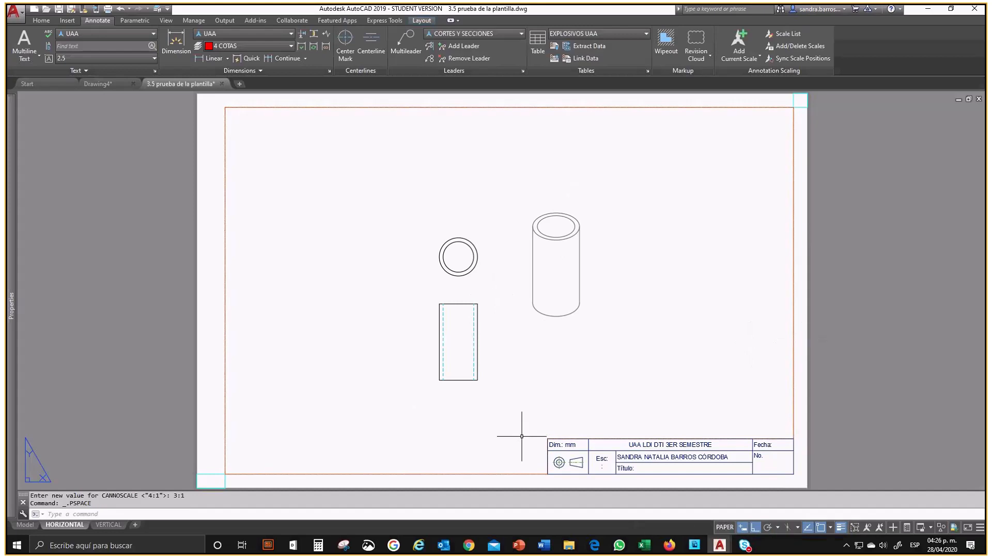
Step: Select the cylinder's height dimension in model space and review its full properties
click(23, 525)
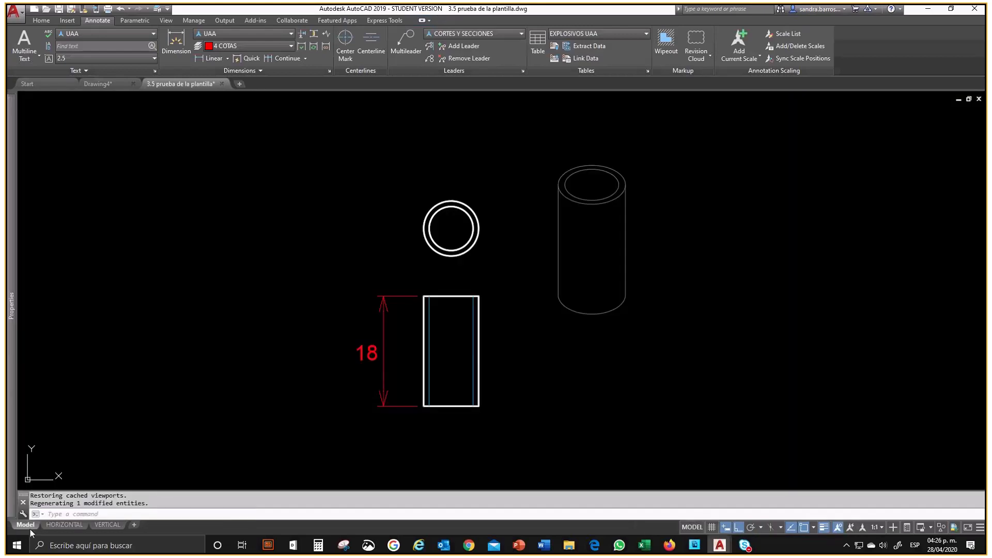
click(392, 360)
click(365, 339)
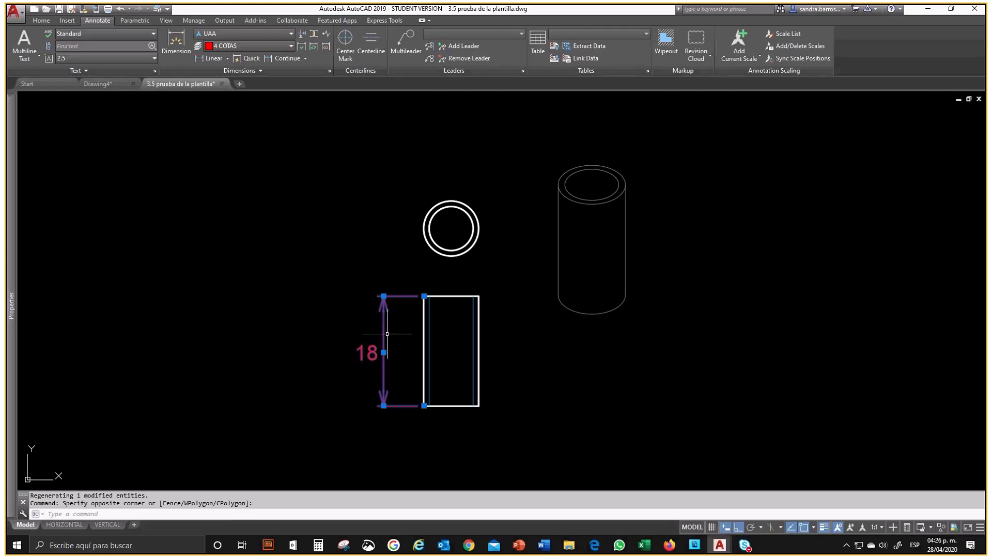
text(PRO)
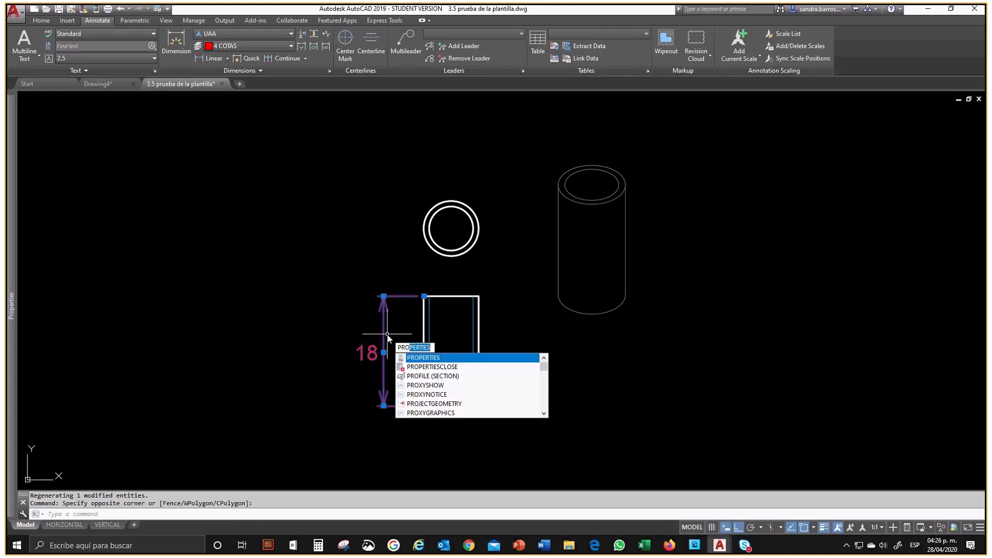
key(BackSpace)
key(BackSpace)
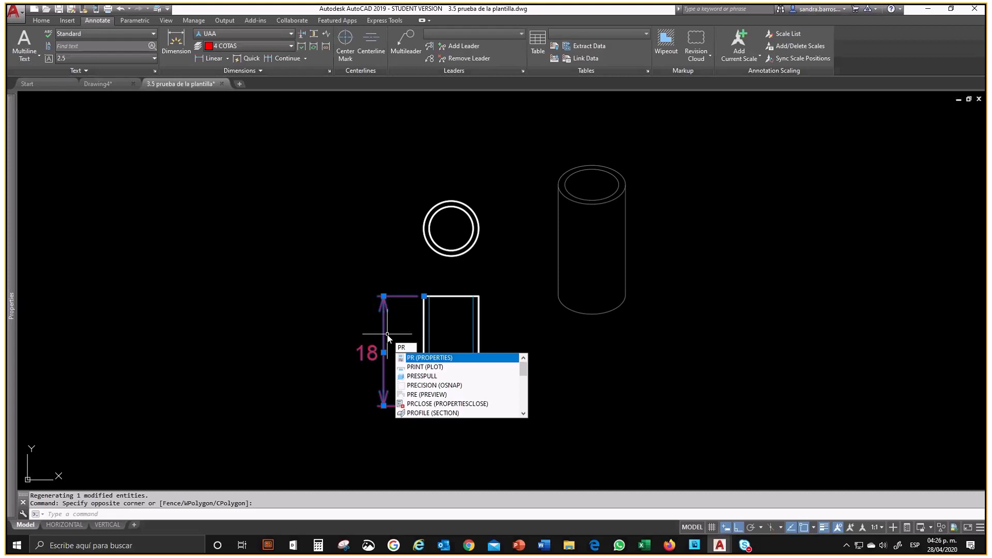
key(Return)
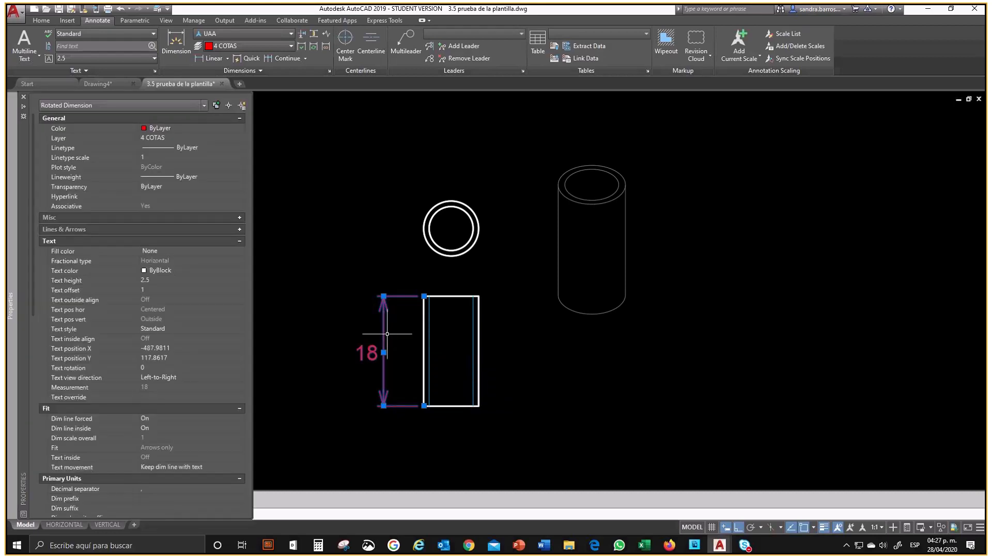
click(23, 97)
Step: Turn on Quick Properties for the selected height dimension
click(41, 20)
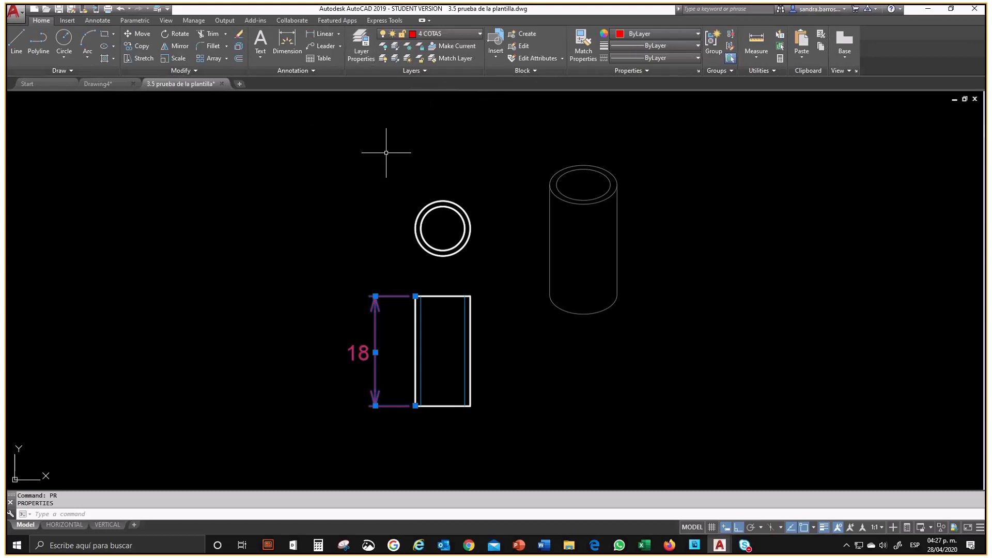
click(908, 527)
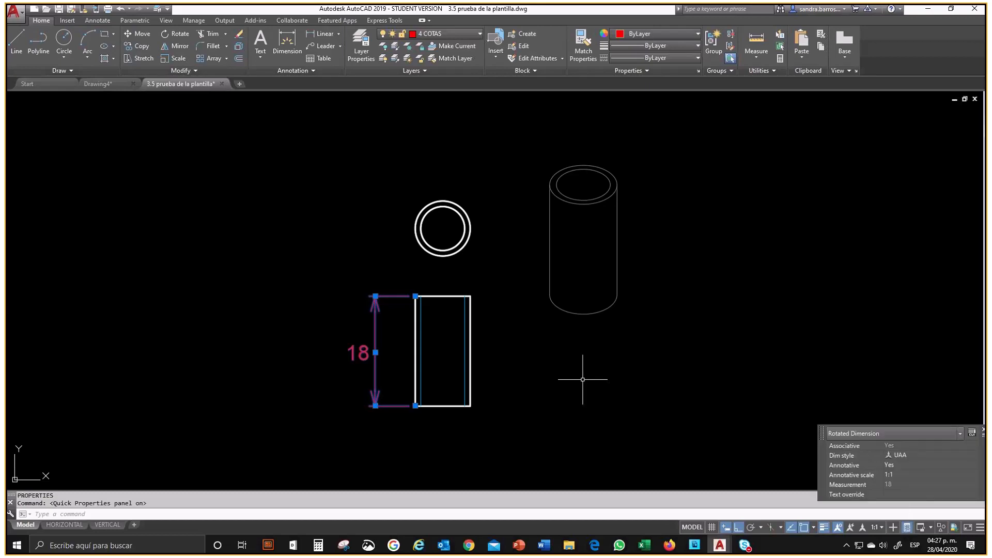
Step: Open the full properties of the cylinder's height dimension and collapse every category except Misc
click(533, 356)
click(413, 310)
text(PR)
key(Return)
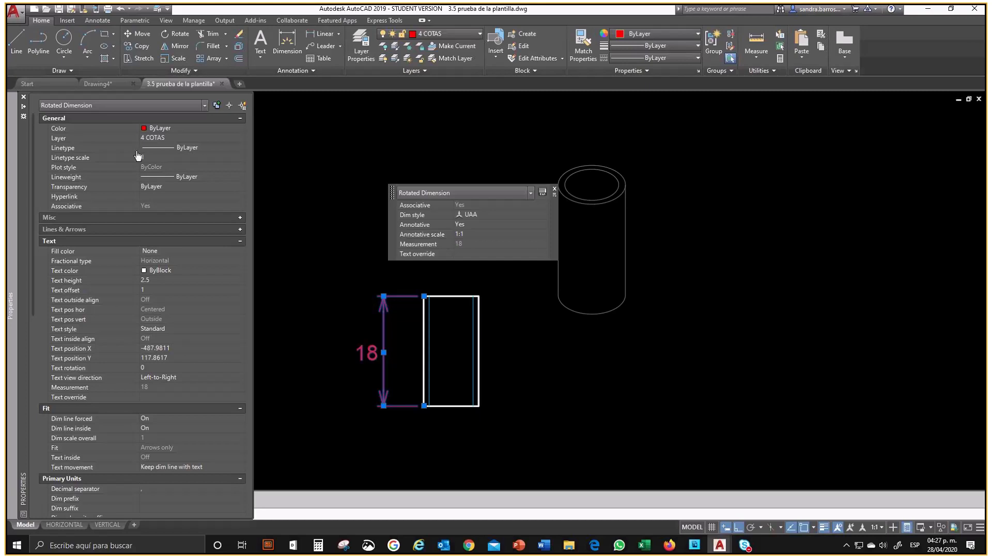
click(240, 118)
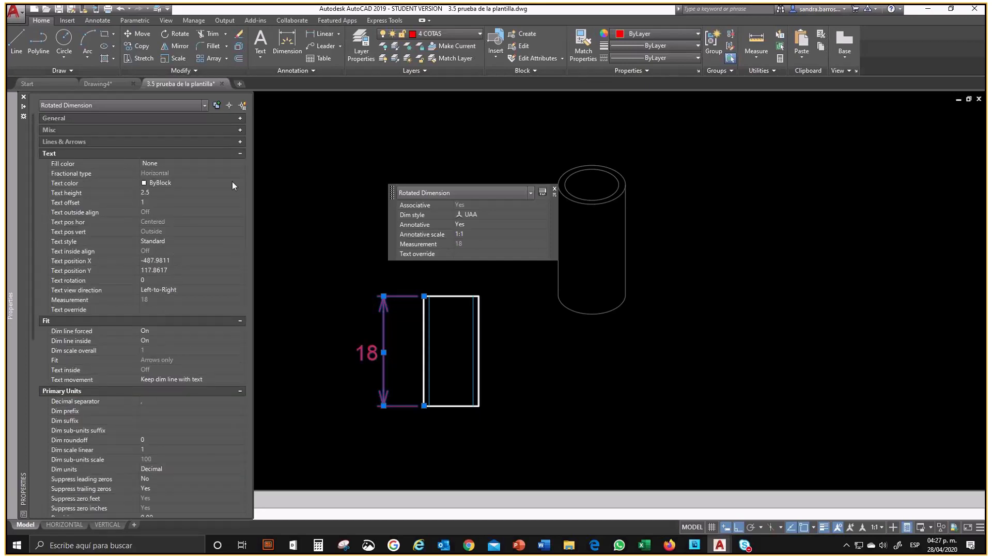
click(239, 154)
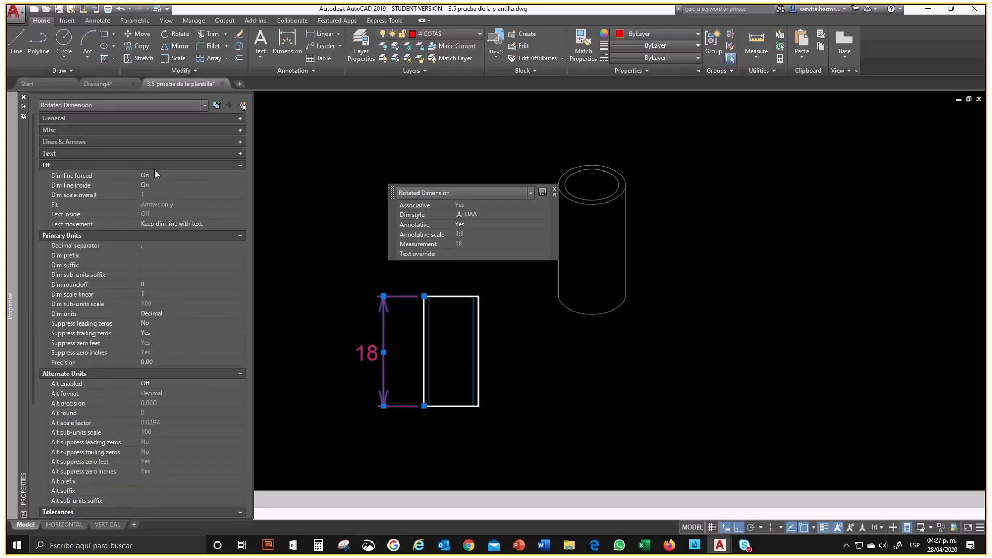
click(240, 165)
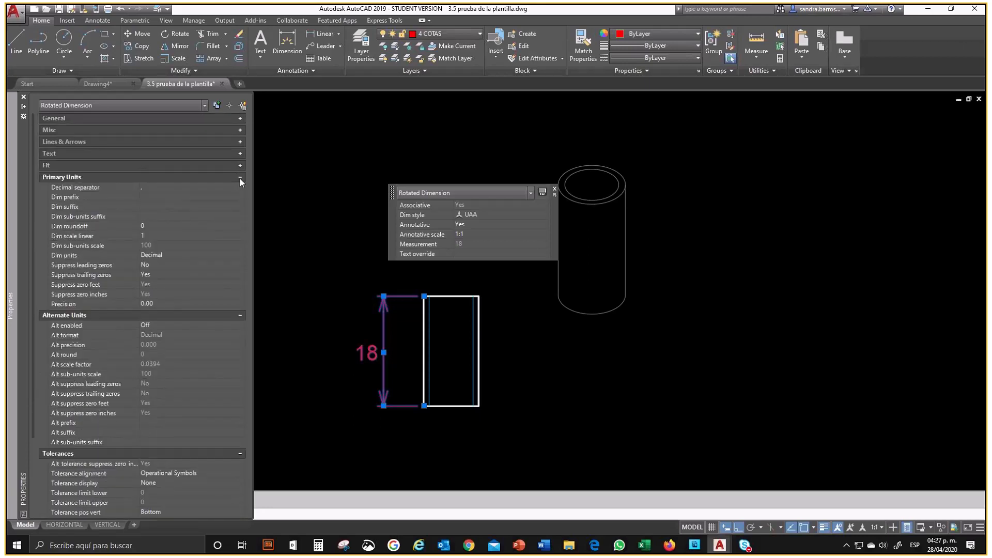
click(240, 177)
click(238, 190)
click(239, 201)
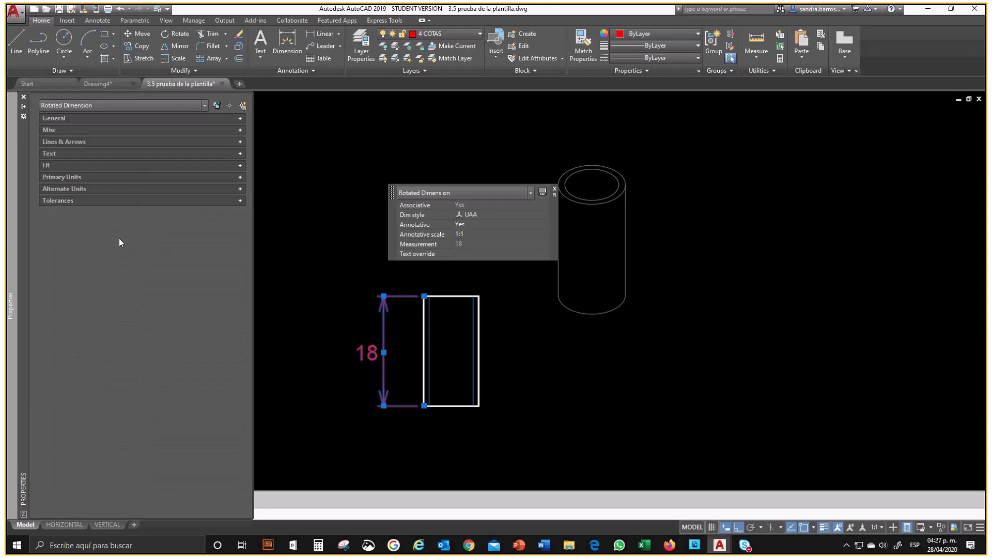
click(240, 130)
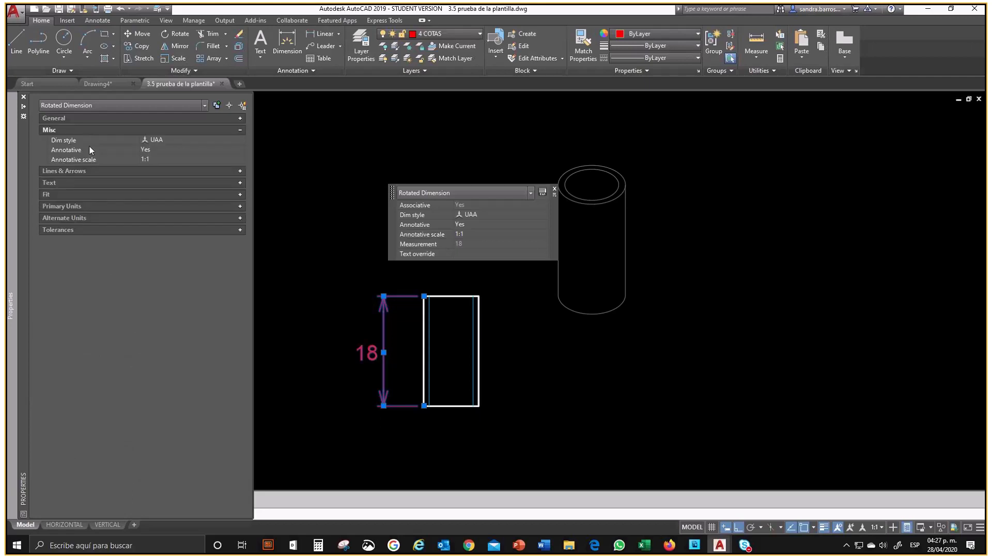
Step: Add the 4:1 and 3:1 scales to the height dimension's annotative scale list and accept it
click(152, 158)
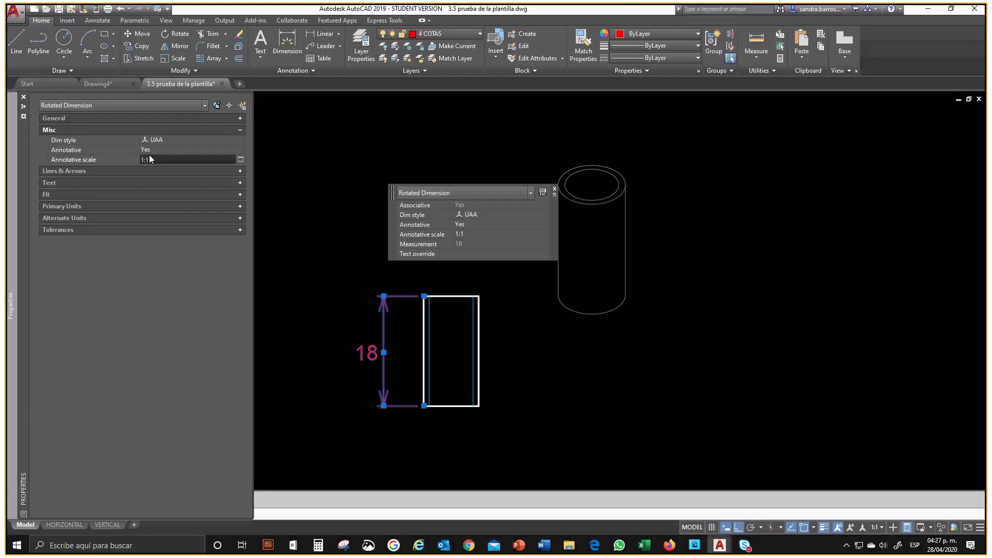
click(241, 160)
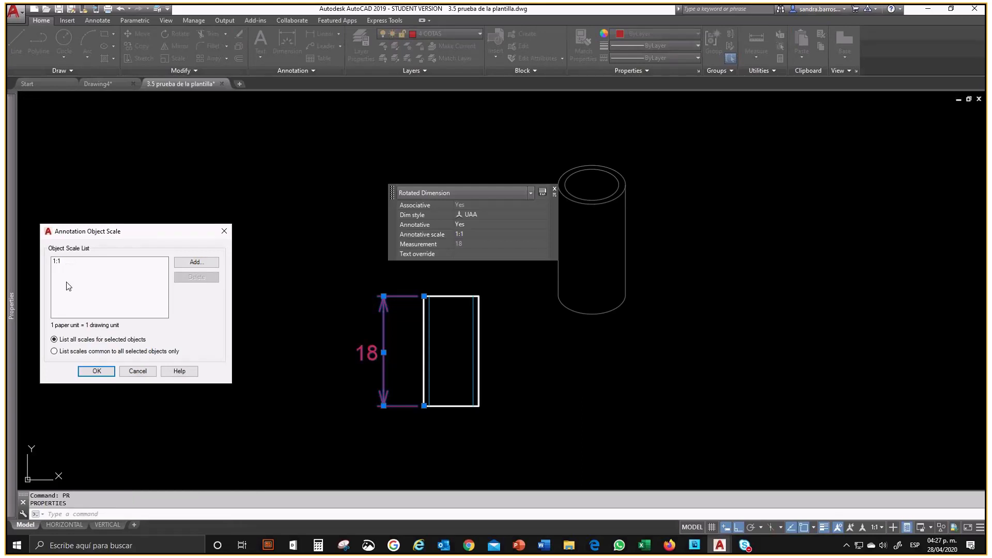
click(182, 266)
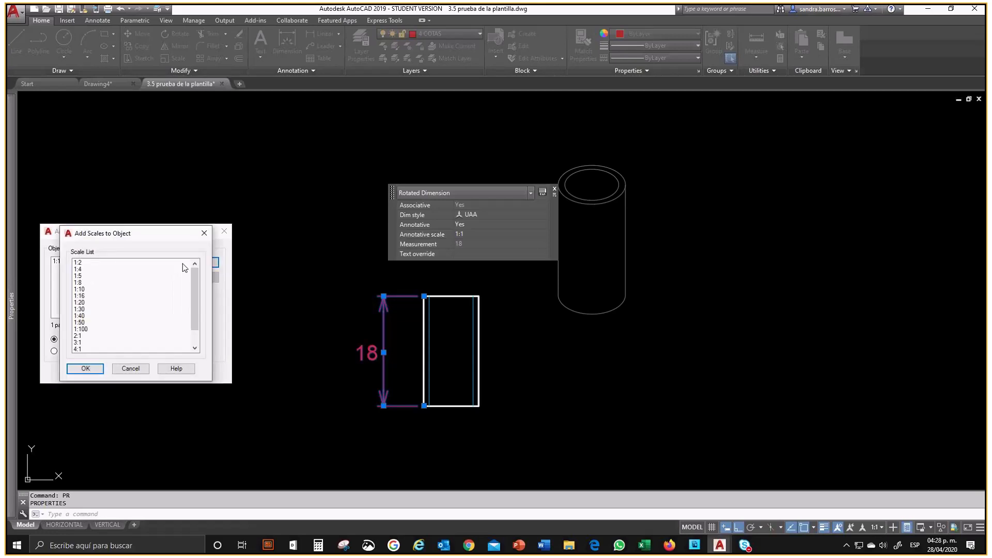
scroll(108, 317, down, 1)
click(106, 330)
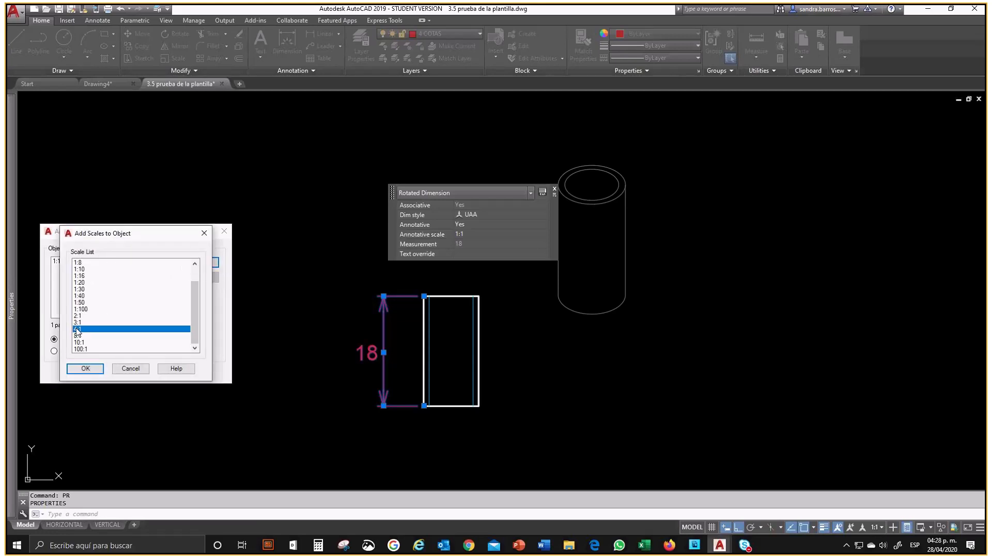
click(86, 369)
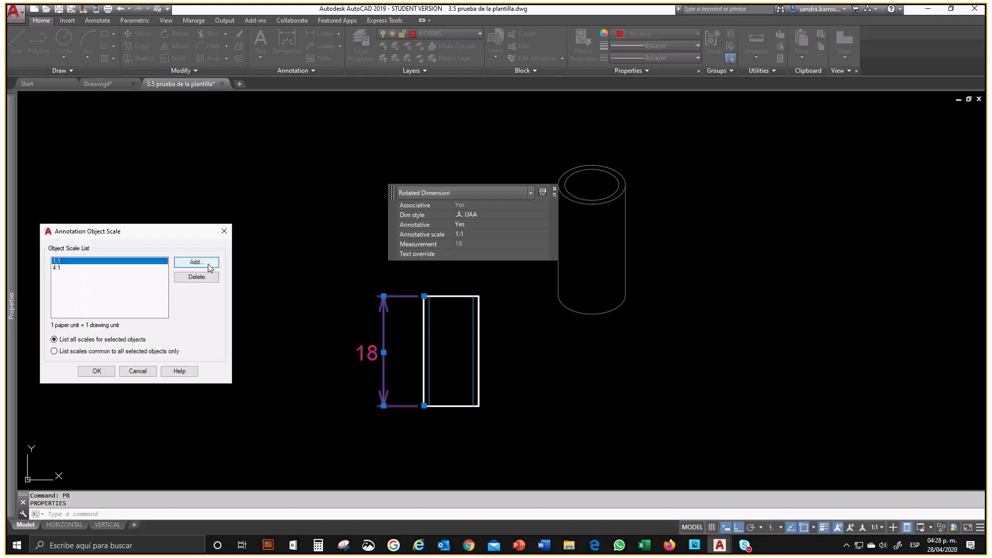
click(194, 263)
click(85, 342)
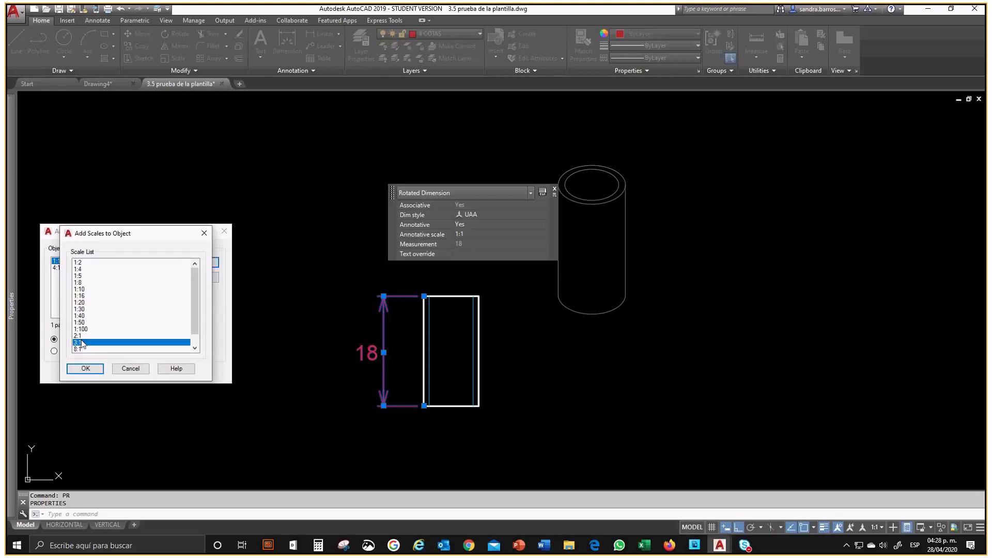
click(88, 371)
click(91, 371)
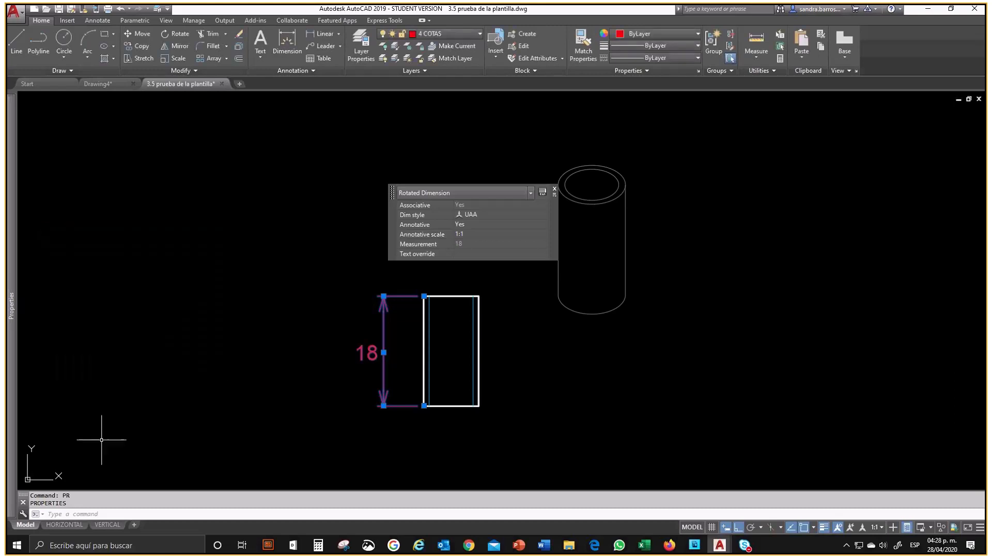
Step: Activate the HORIZONTAL layout's viewport and test the height dimension at scale 1:1, finishing at 3:1
click(67, 525)
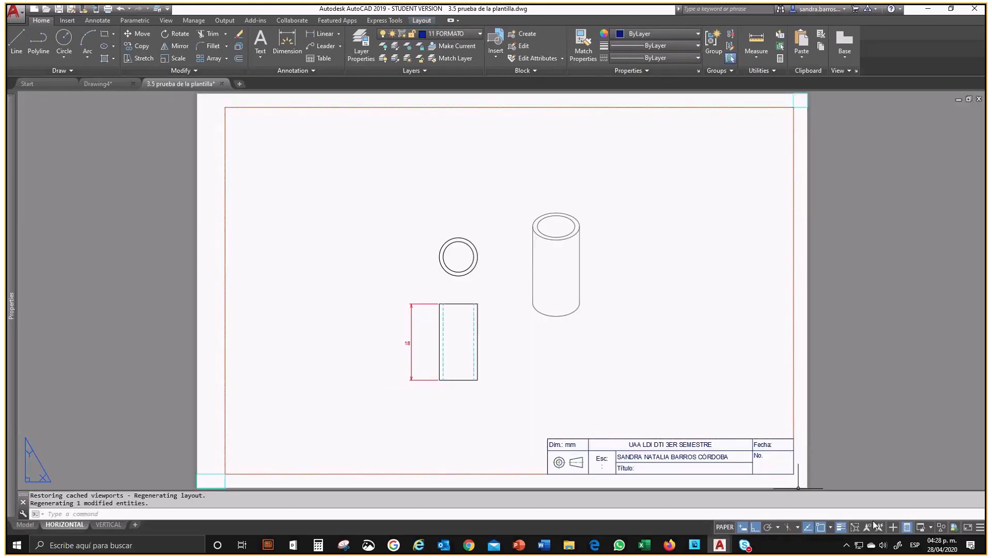
double_click(760, 410)
click(863, 527)
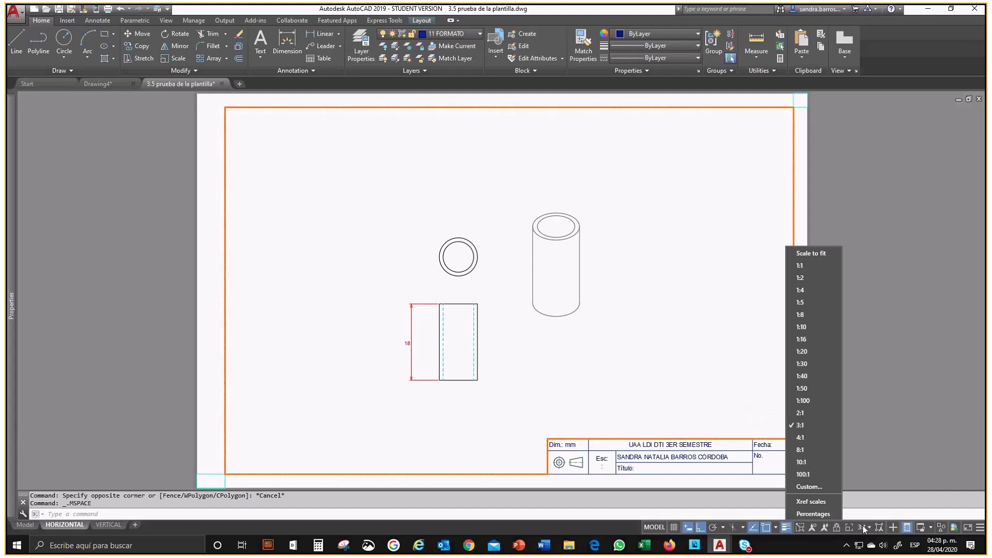
click(807, 402)
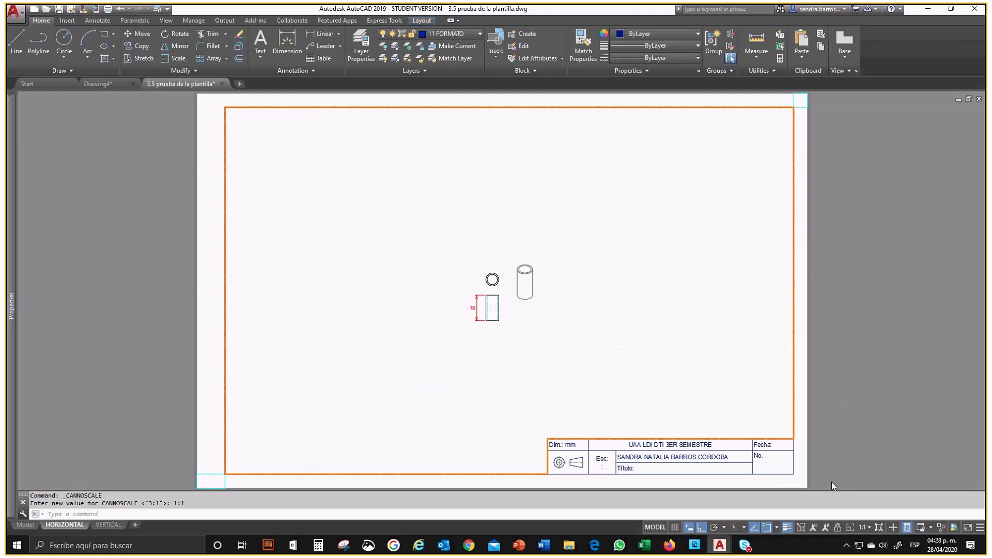
click(859, 527)
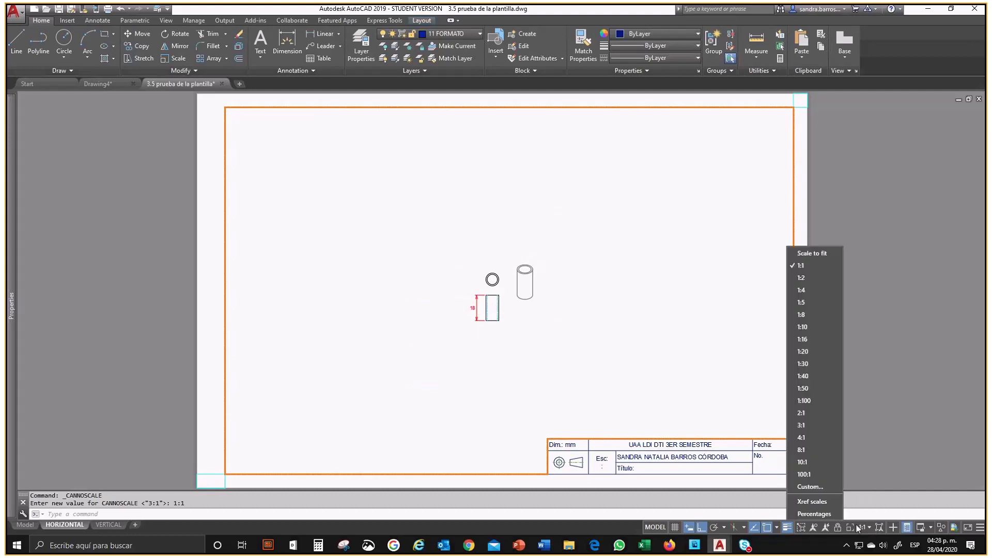
click(802, 425)
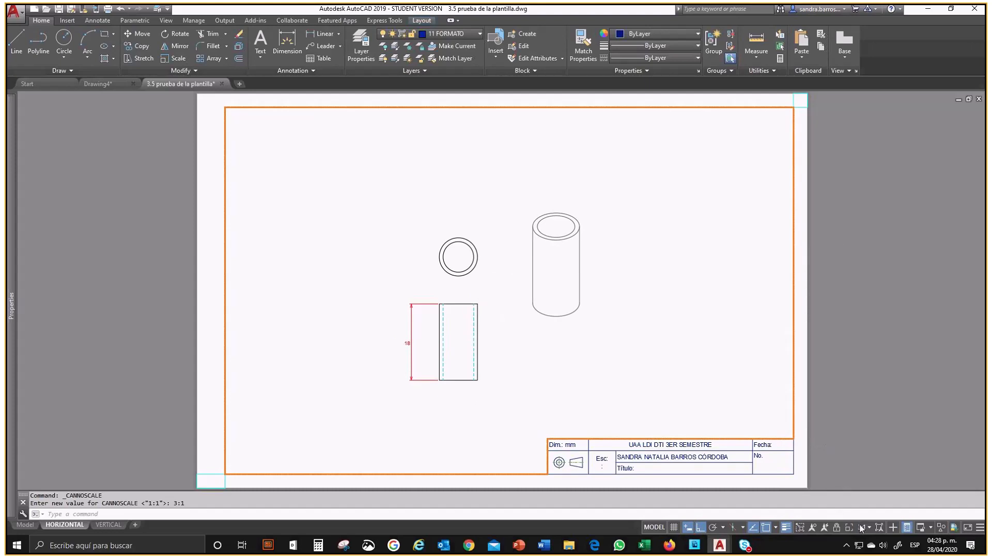
Step: Test the active viewport at scale 4:1 and finish at 1:2
click(862, 527)
click(803, 438)
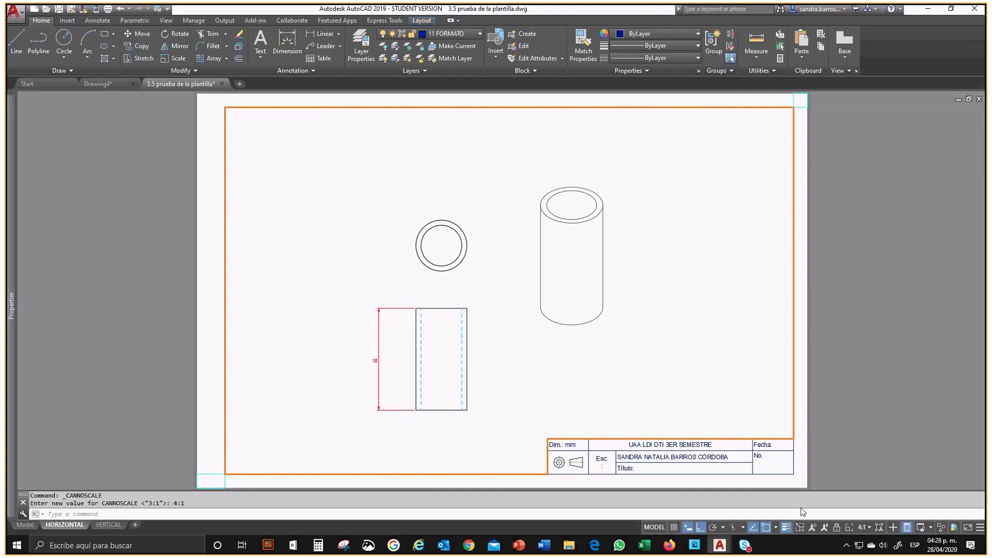
click(855, 528)
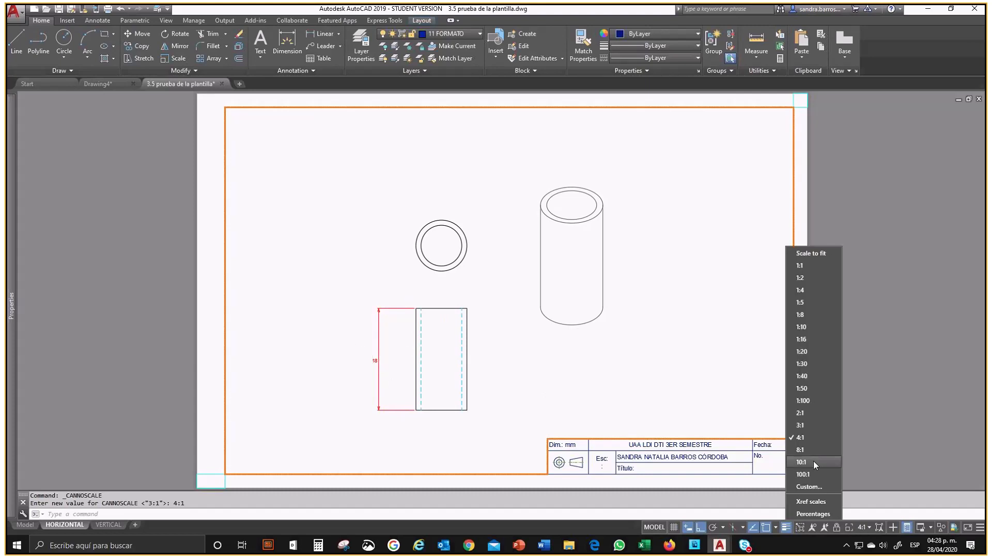
click(805, 278)
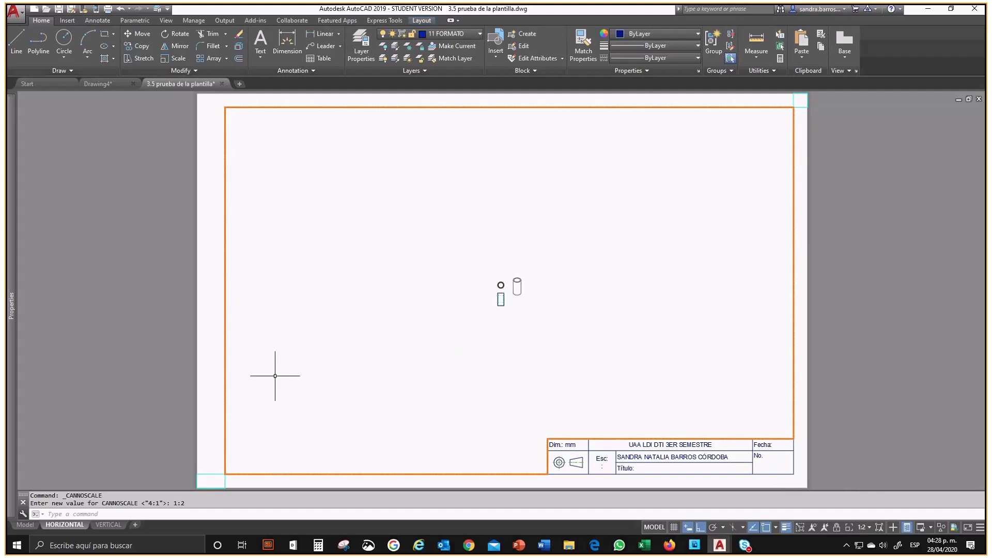
Step: Delete the 1:1 and 3:1 scales from the height dimension's annotative scale list in model space, keeping only 4:1
click(25, 525)
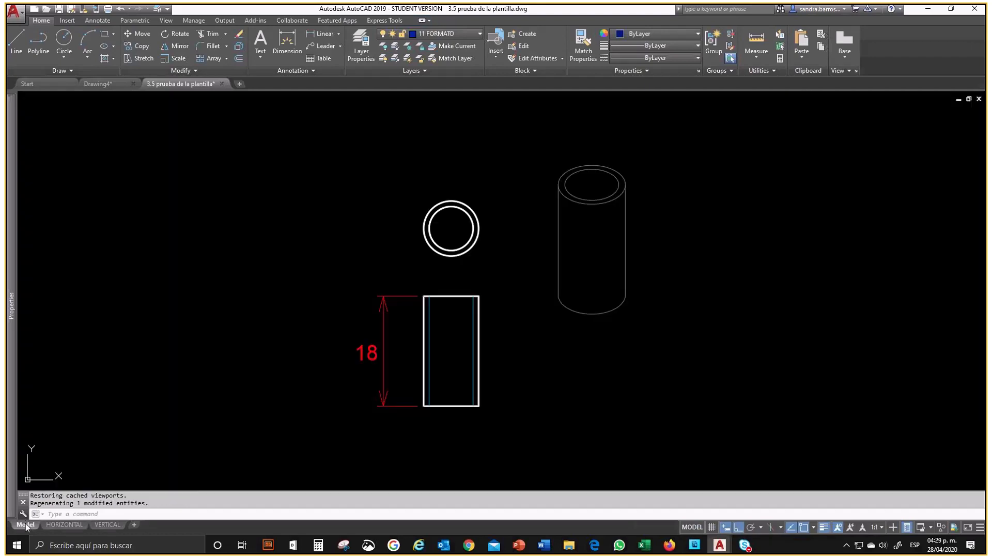
click(405, 317)
click(366, 293)
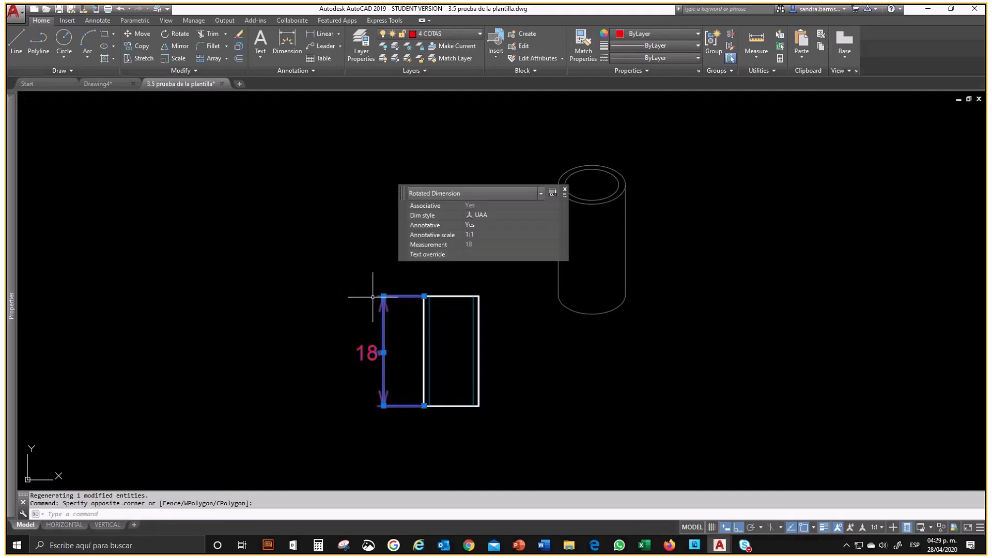
text(PRO)
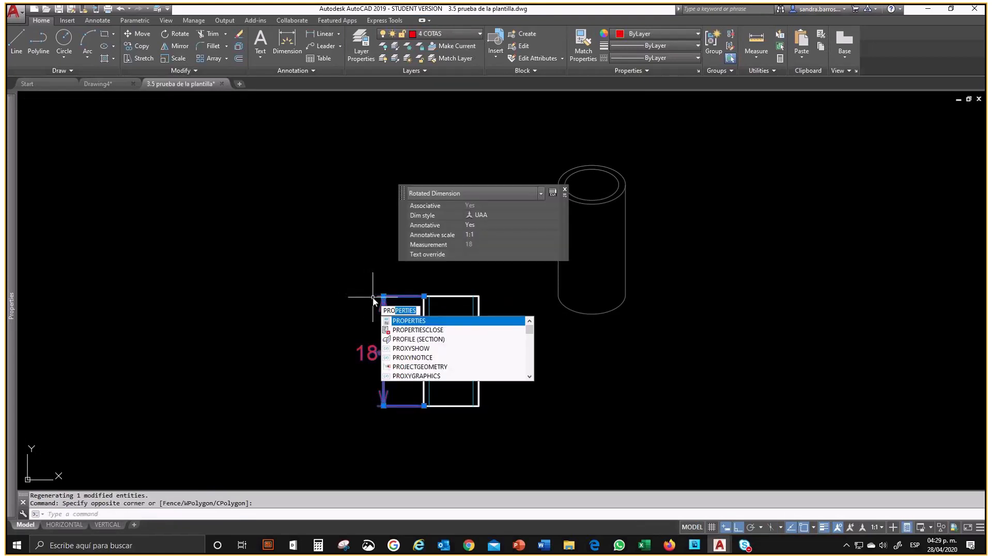
key(Return)
click(182, 160)
click(241, 160)
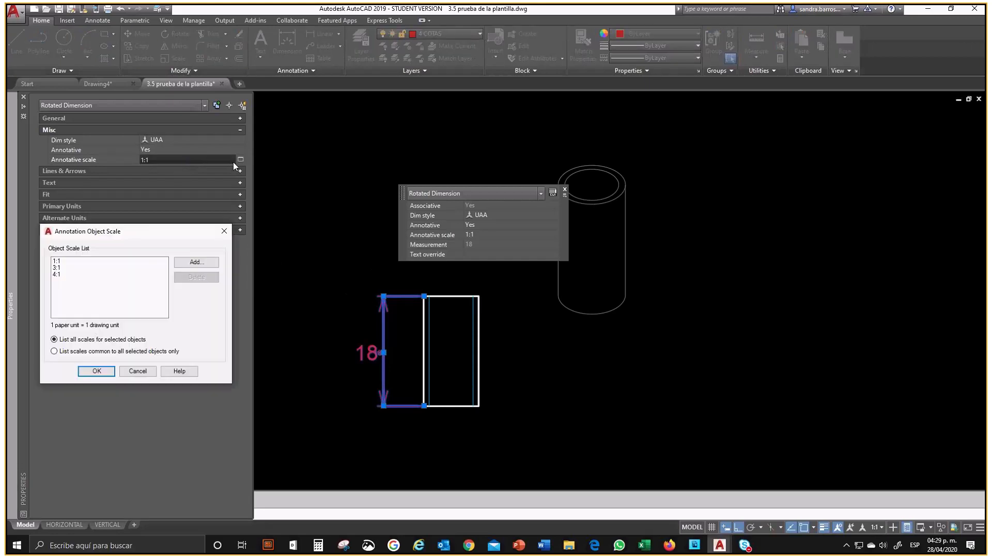
click(67, 261)
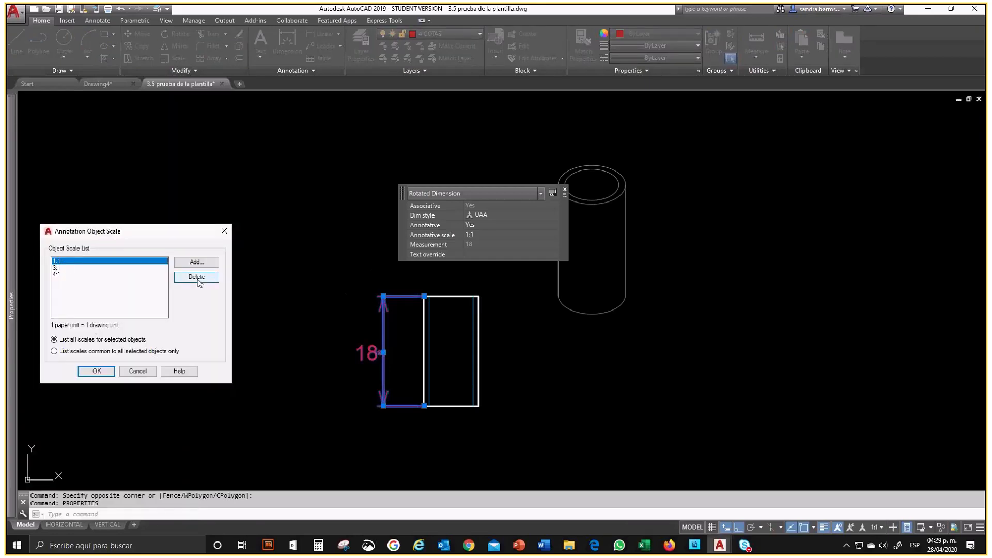
click(197, 279)
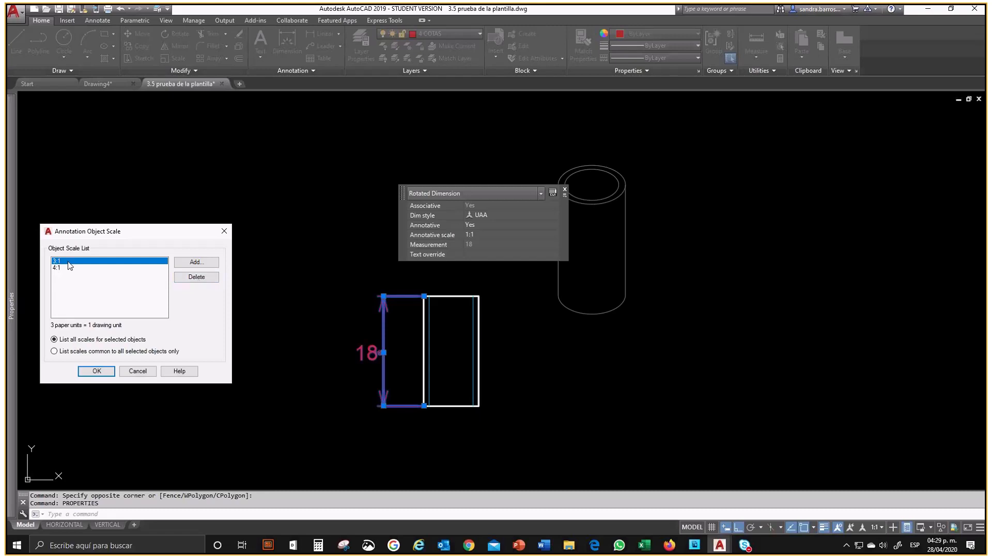
click(197, 280)
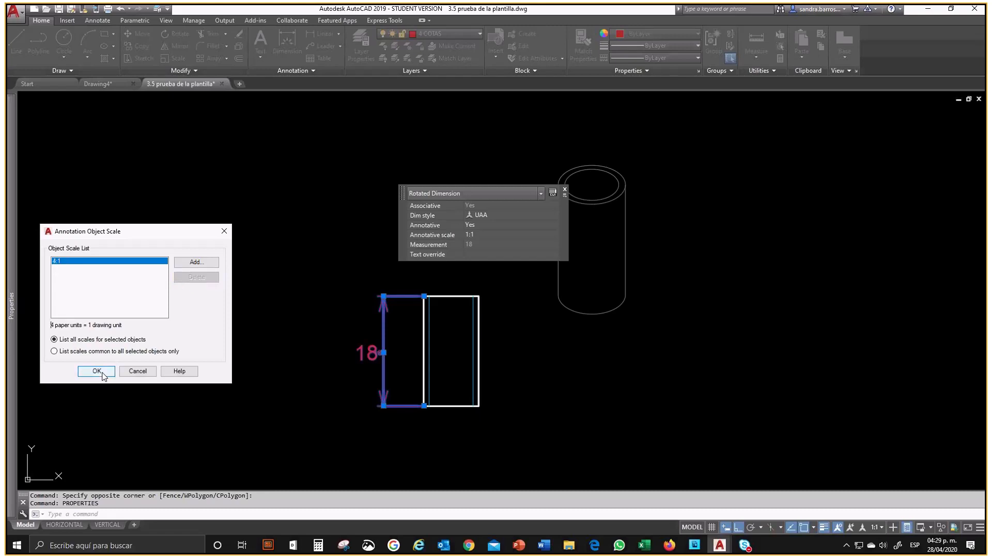
click(97, 371)
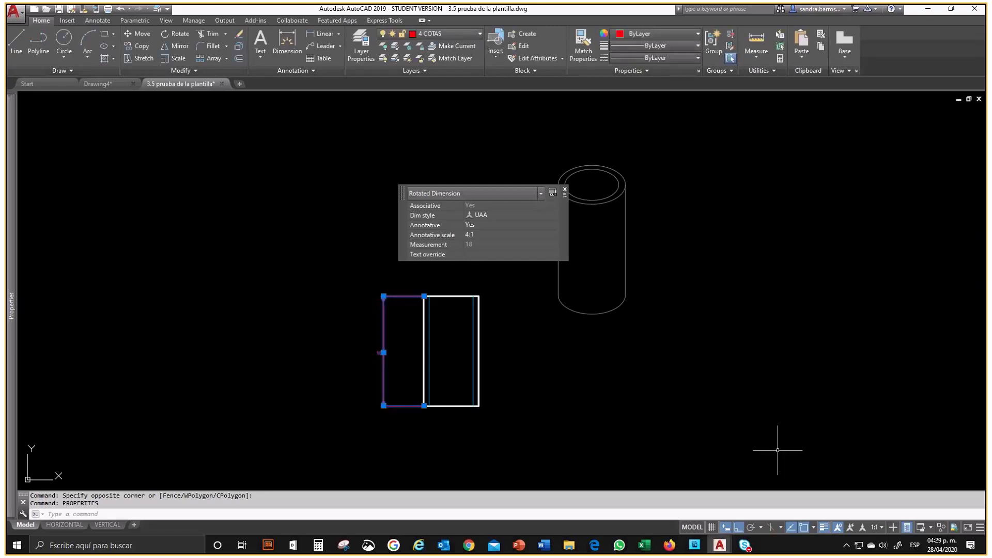
Step: Turn off Quick Properties and deselect the height dimension
click(904, 527)
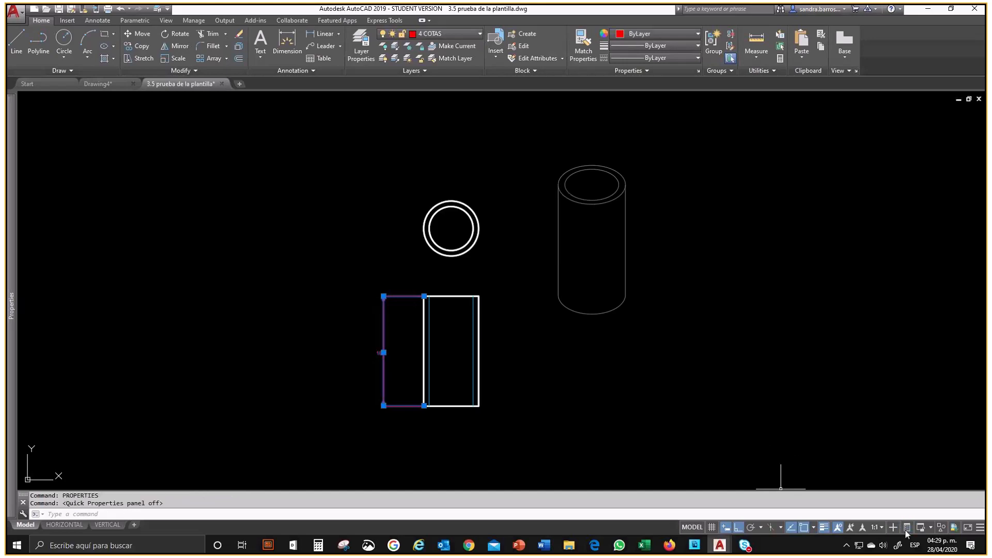
key(Escape)
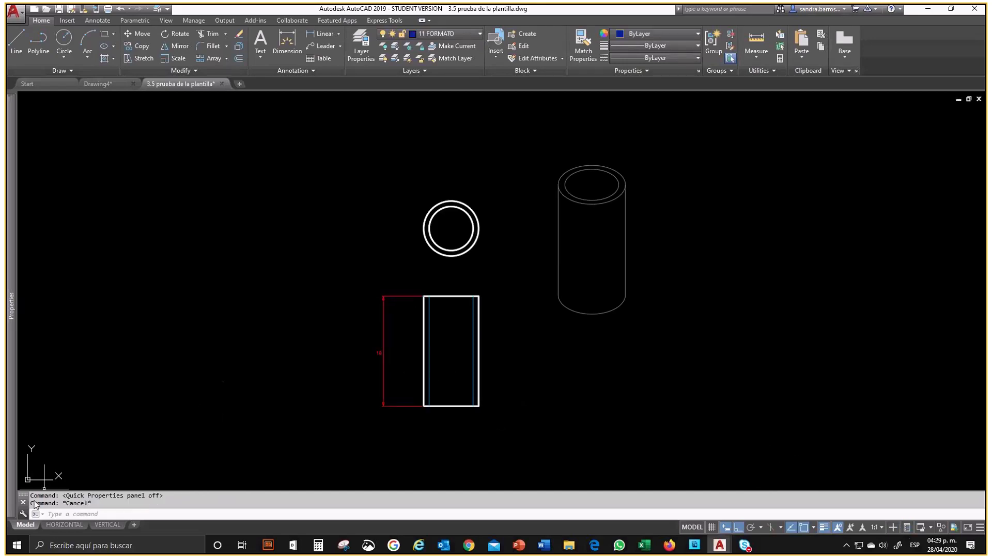
Step: Check the HORIZONTAL layout's viewport at scale 1:1 and set its scale to 3:1
click(65, 525)
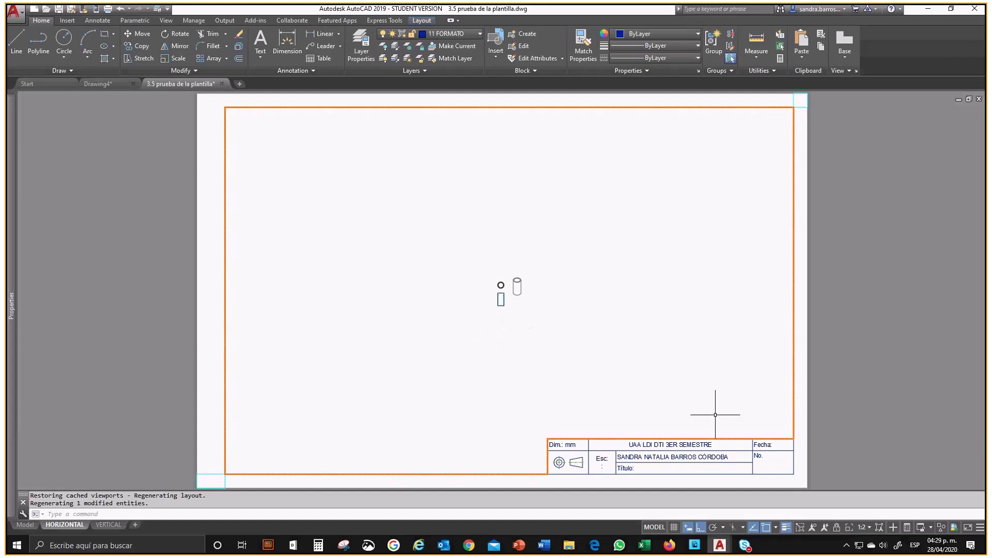
click(867, 528)
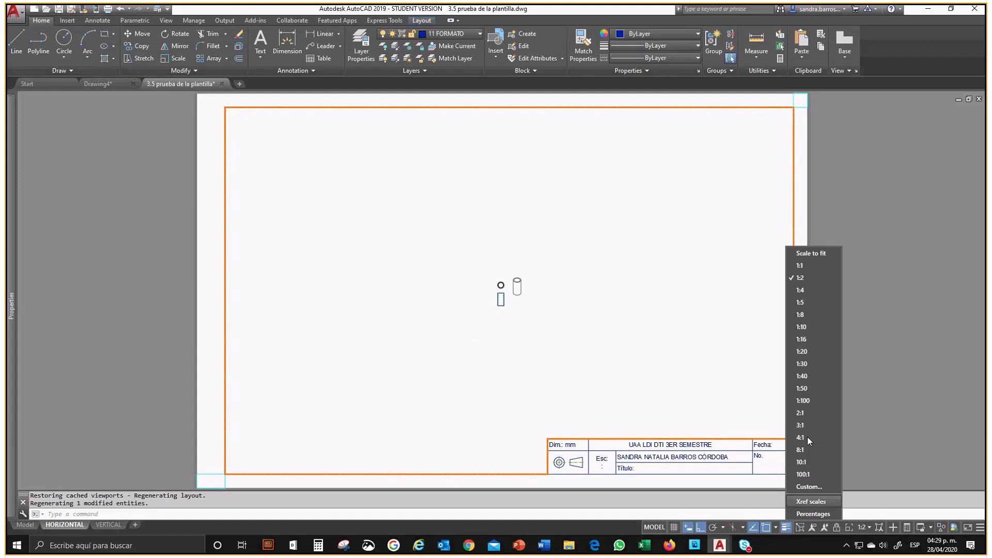
click(800, 266)
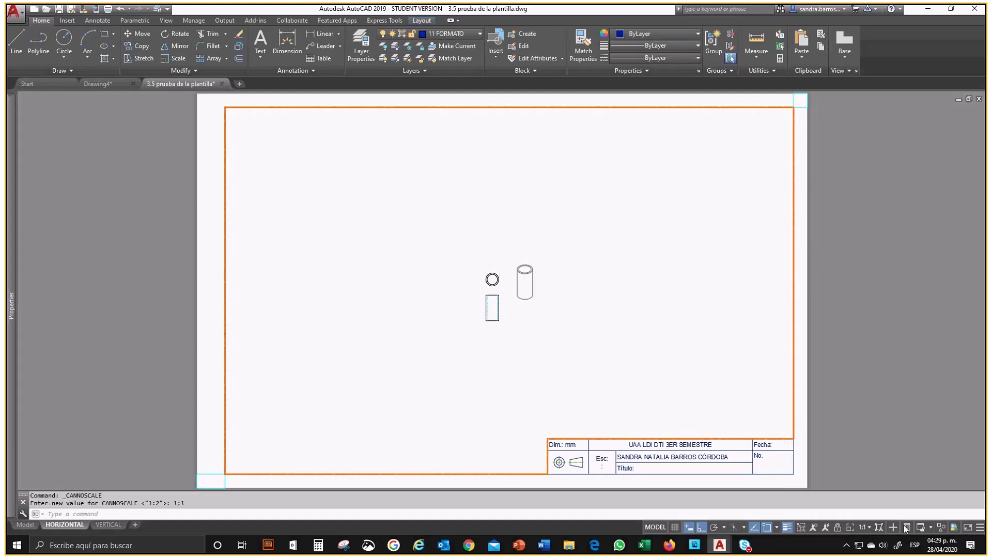
click(867, 528)
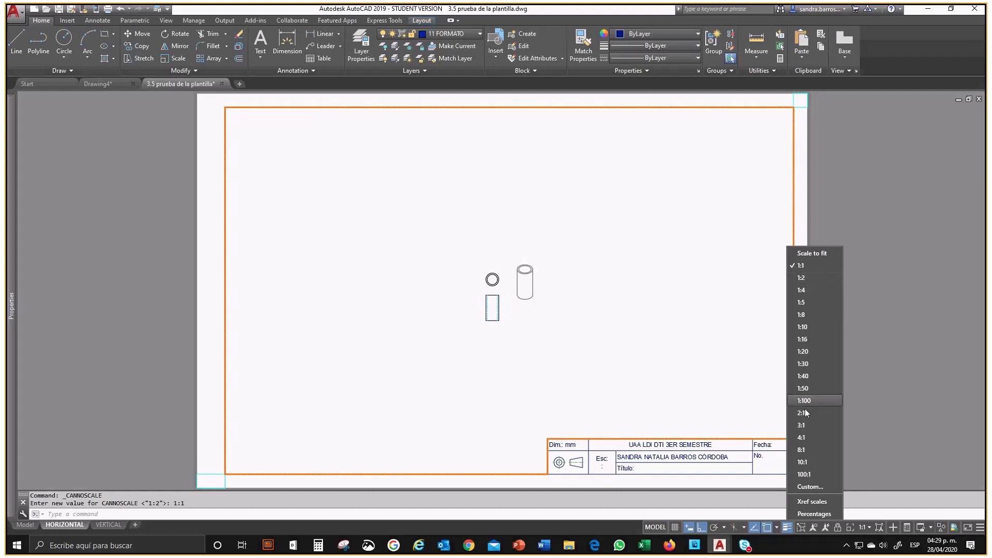
click(802, 424)
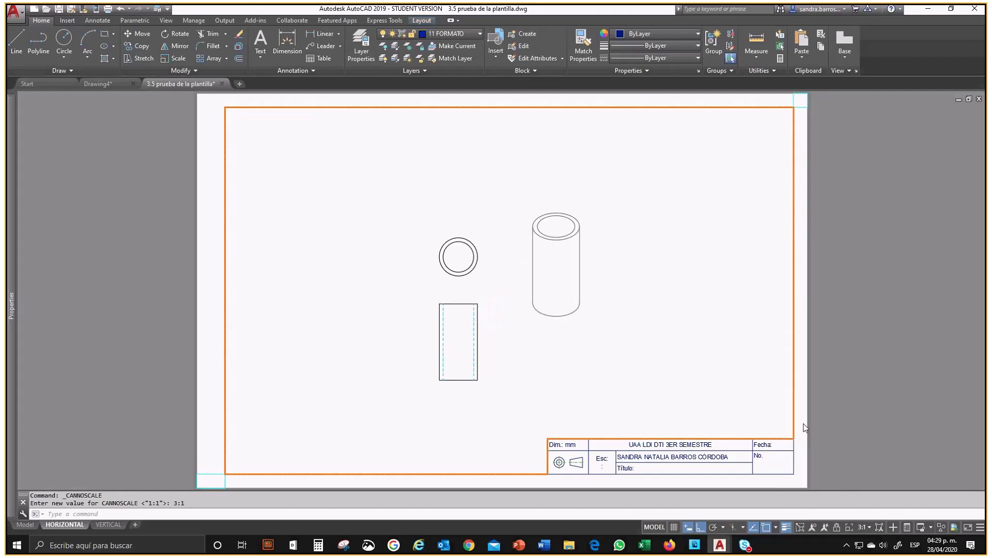
Step: Set the HORIZONTAL layout's viewport scale to 4:1 and inspect the height dimension
click(866, 527)
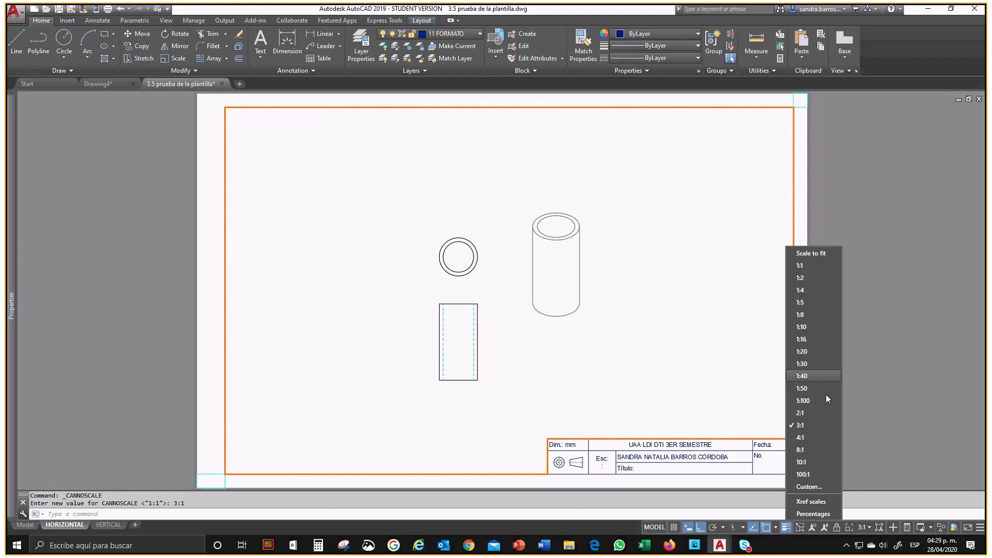
click(798, 435)
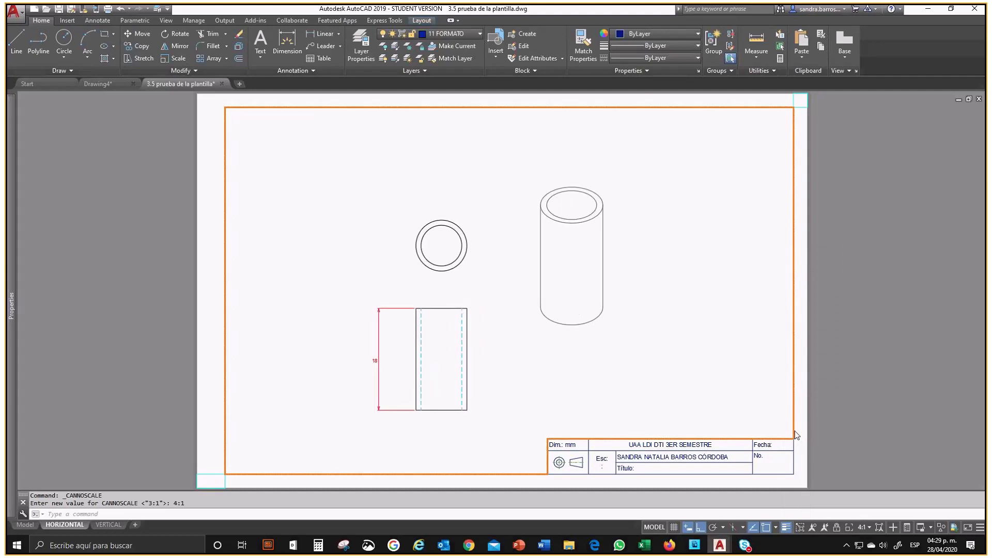
click(380, 311)
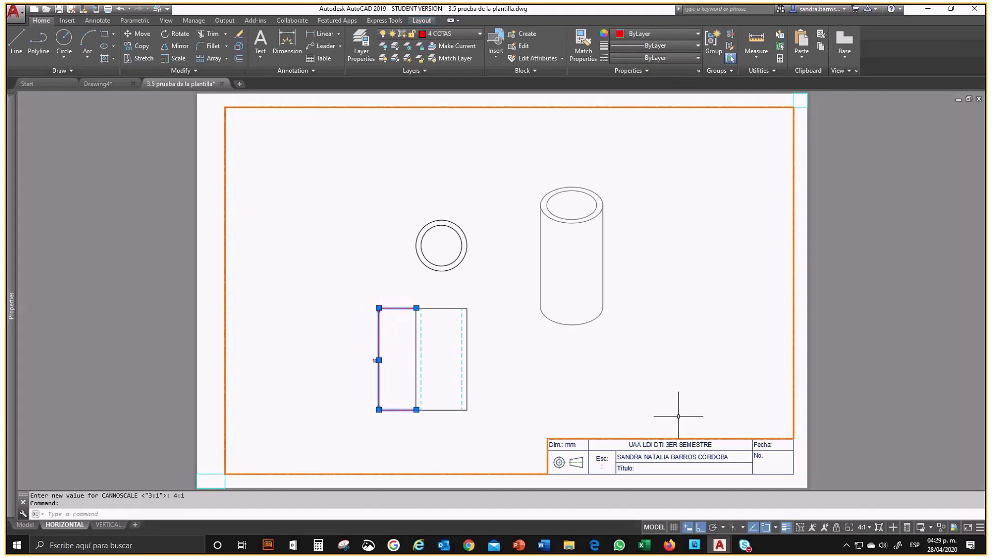
key(Escape)
Step: Enable showing annotative objects at all scales and automatic scale addition, and set the HORIZONTAL viewport's scale to 1:1
click(815, 526)
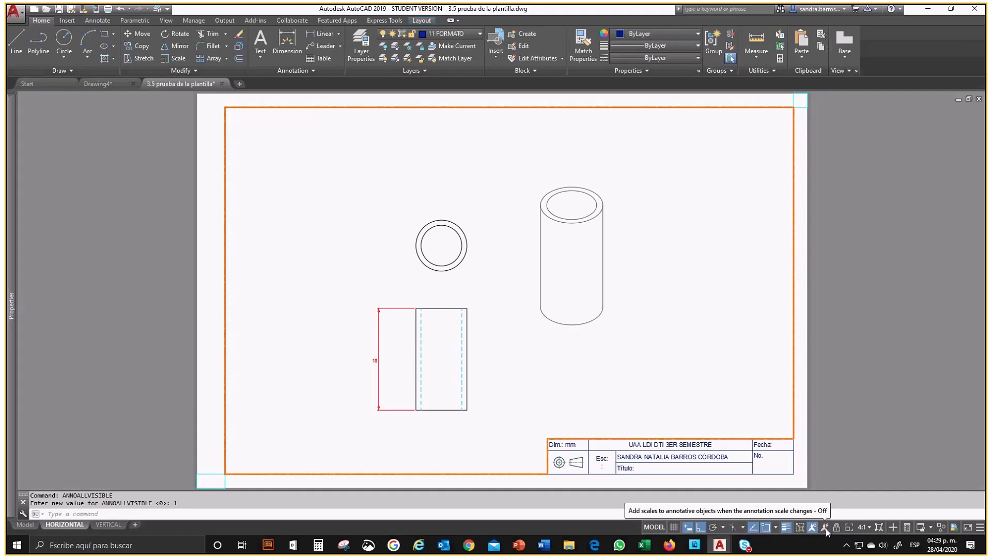
click(825, 528)
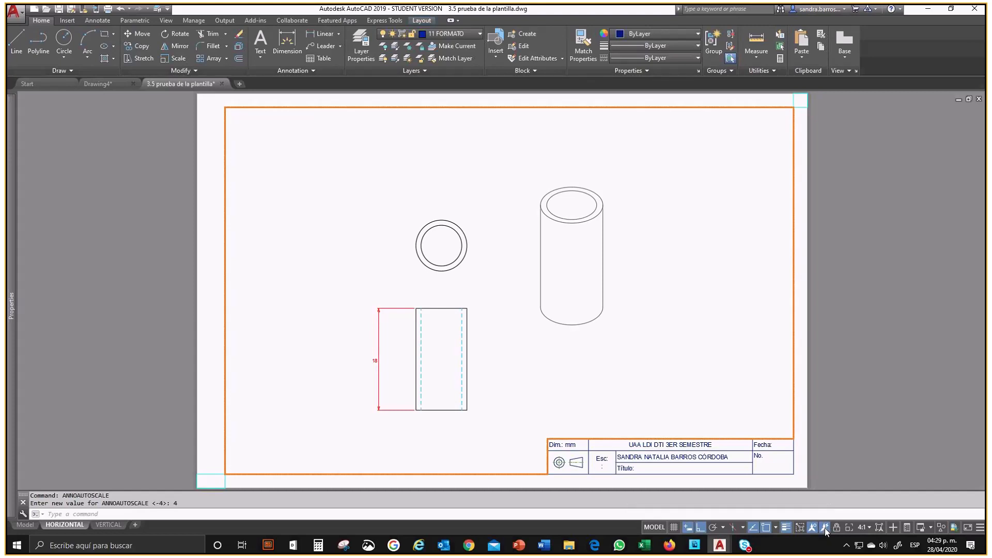
click(866, 528)
click(807, 277)
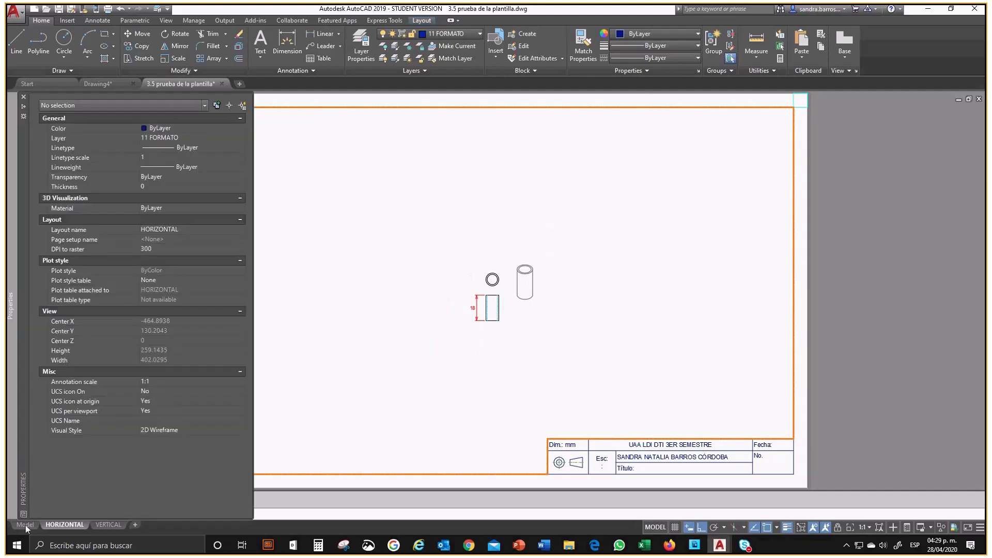
Step: Inspect the height dimension's object scale list in model space, leaving it unchanged
click(26, 526)
click(358, 305)
text(pr)
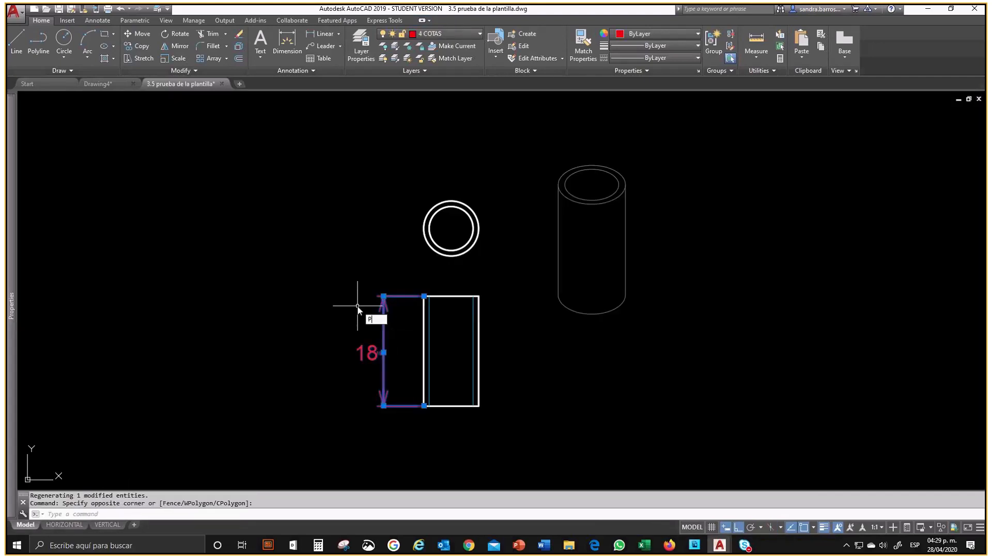
key(Return)
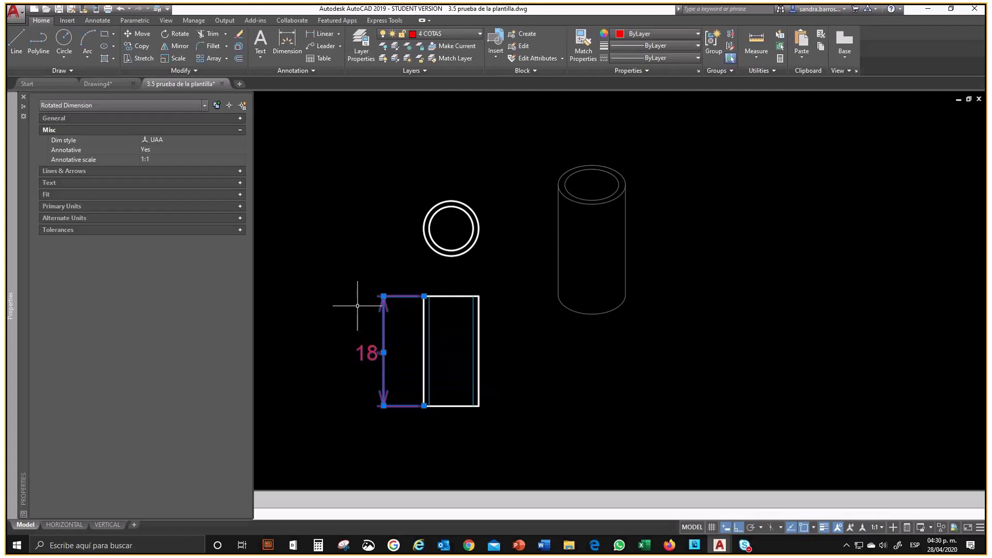
click(194, 160)
click(241, 159)
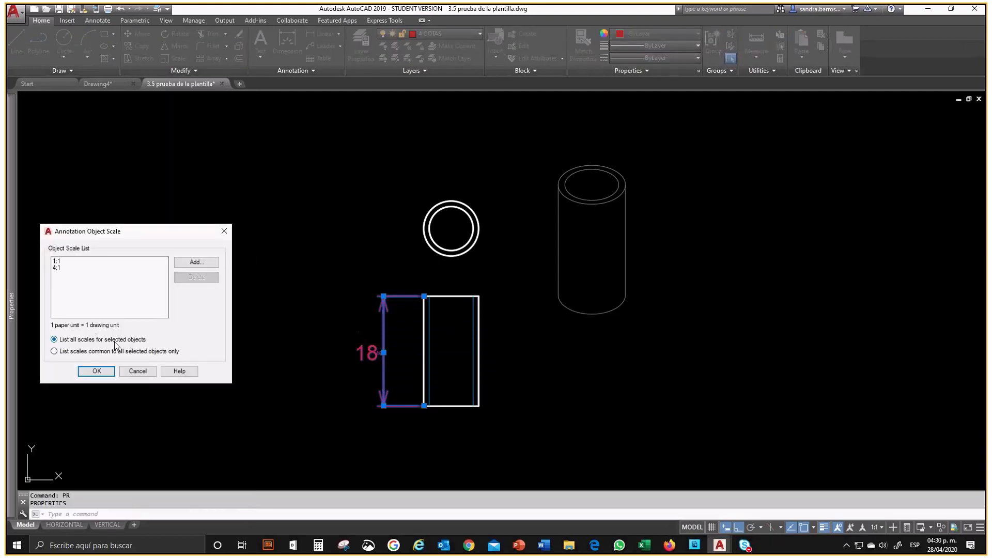
click(138, 371)
key(Escape)
Step: Enable automatic addition of annotation scales in model space and set the annotation scale to 8:1
click(851, 528)
click(873, 528)
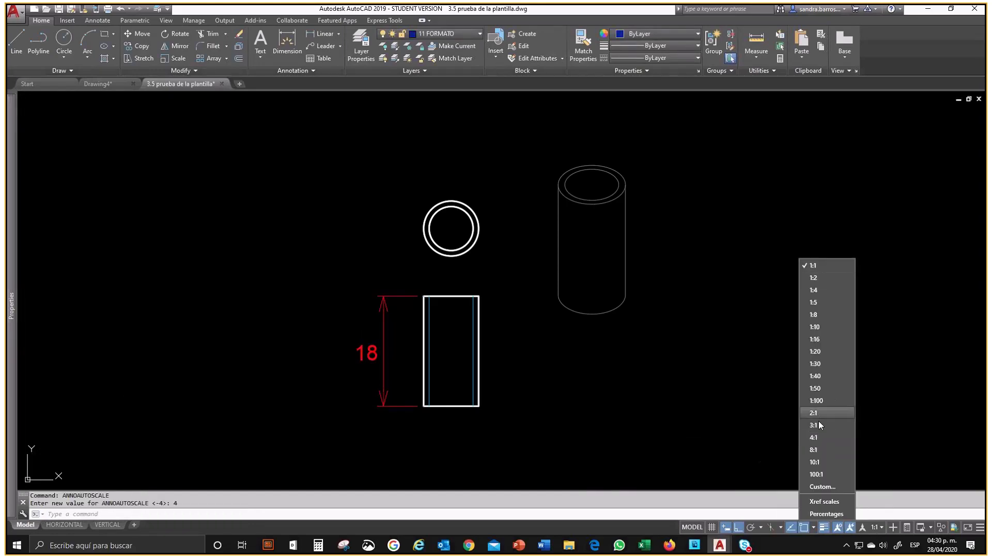
click(814, 450)
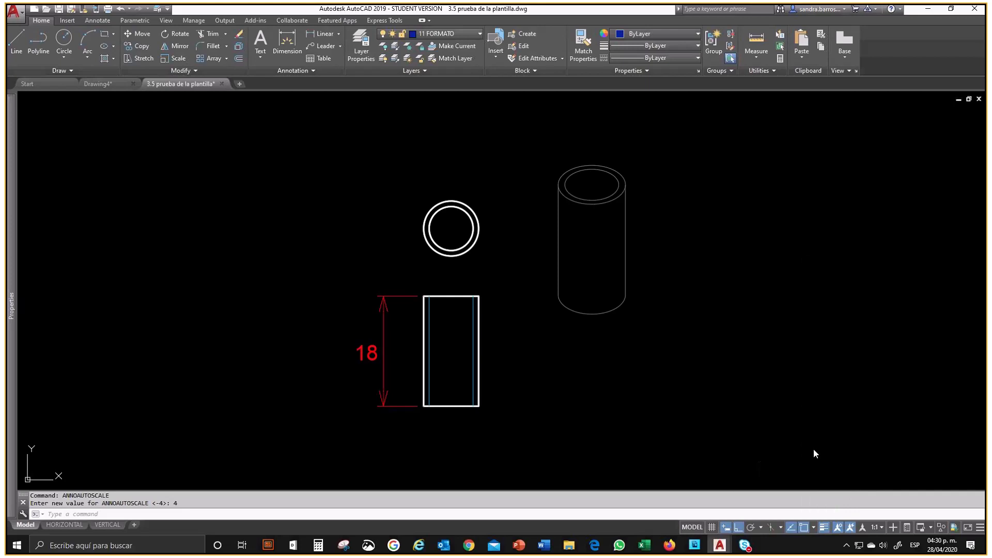
Step: Check the height dimension's annotative scale in its properties and deselect it
mouse_move(9, 164)
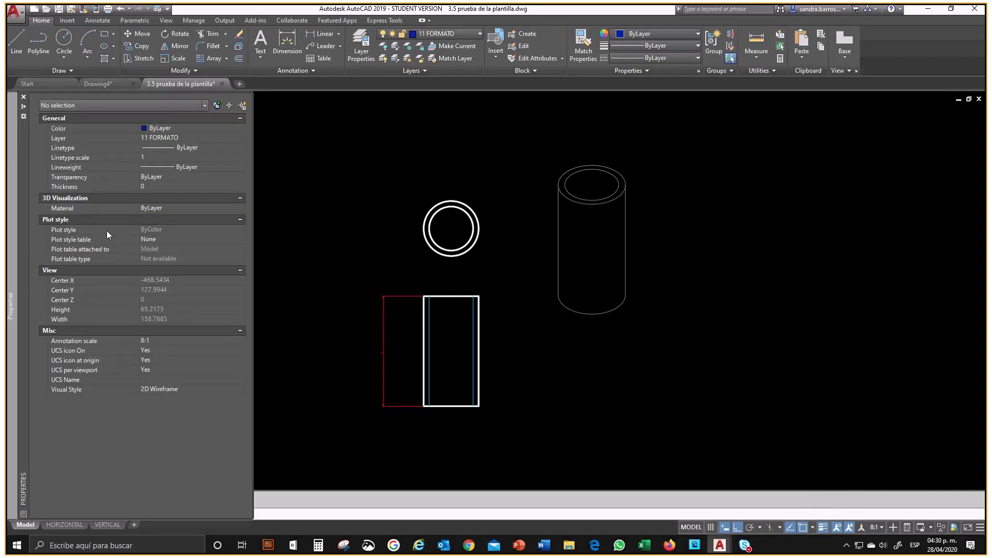
click(384, 326)
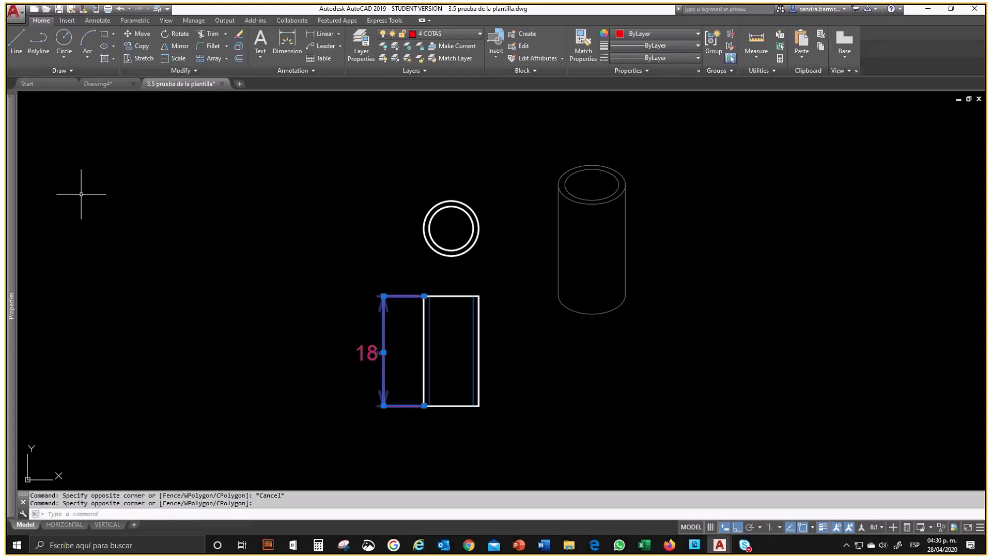
mouse_move(7, 183)
click(158, 161)
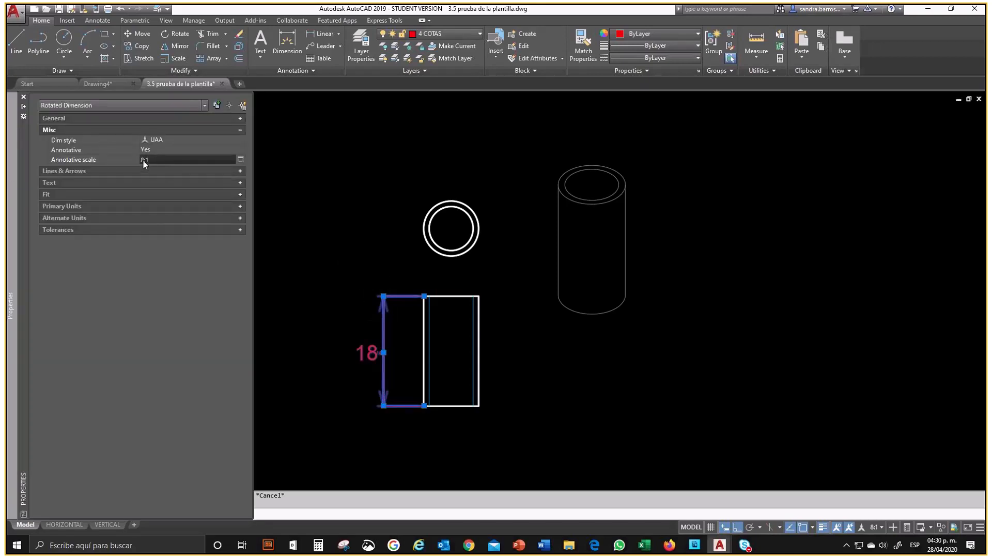
click(638, 365)
key(Escape)
Step: Disable automatic scale addition and the display of annotative objects at all scales, and set the annotation scale to 4:1
click(850, 531)
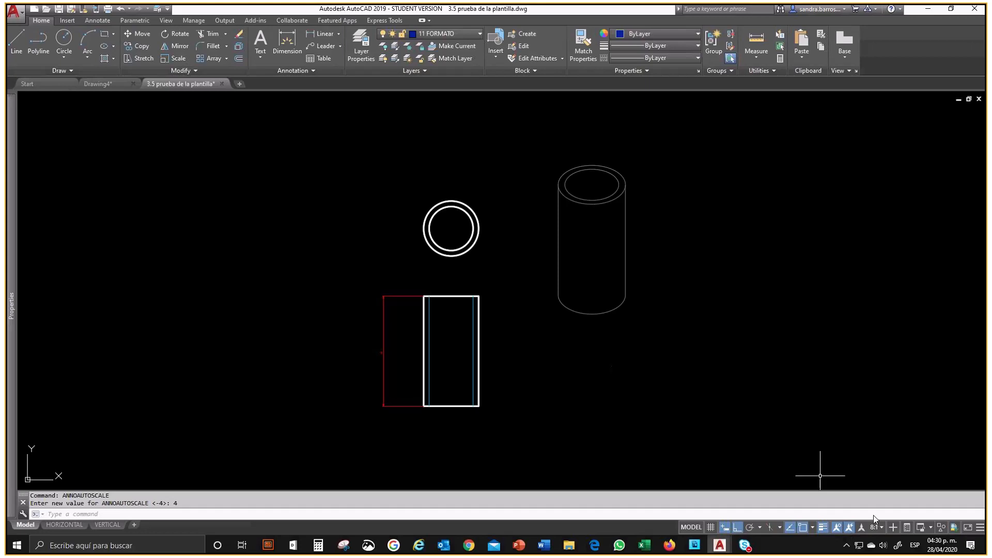
click(838, 528)
click(872, 528)
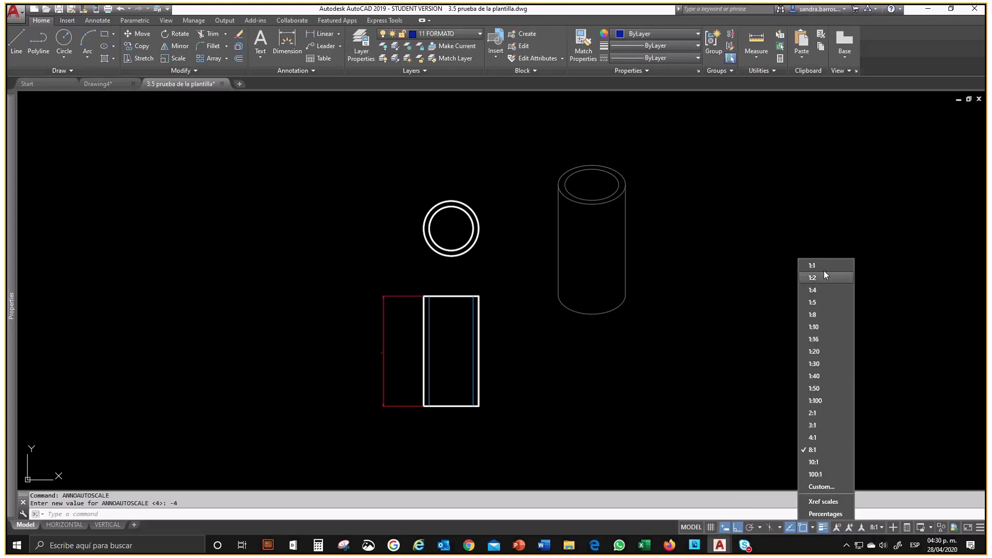
click(816, 437)
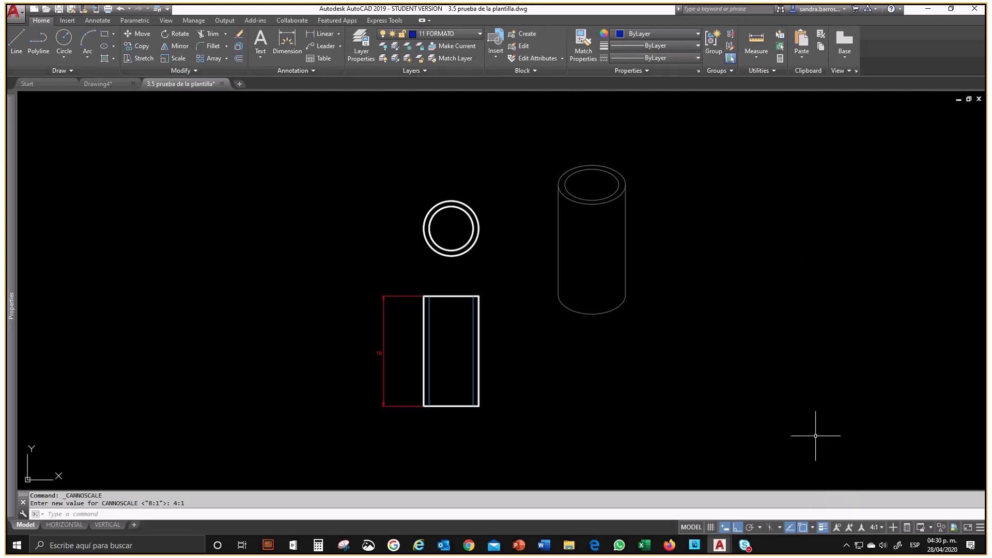
Step: Test the model at annotation scale 1:30 and return it to 4:1
click(876, 528)
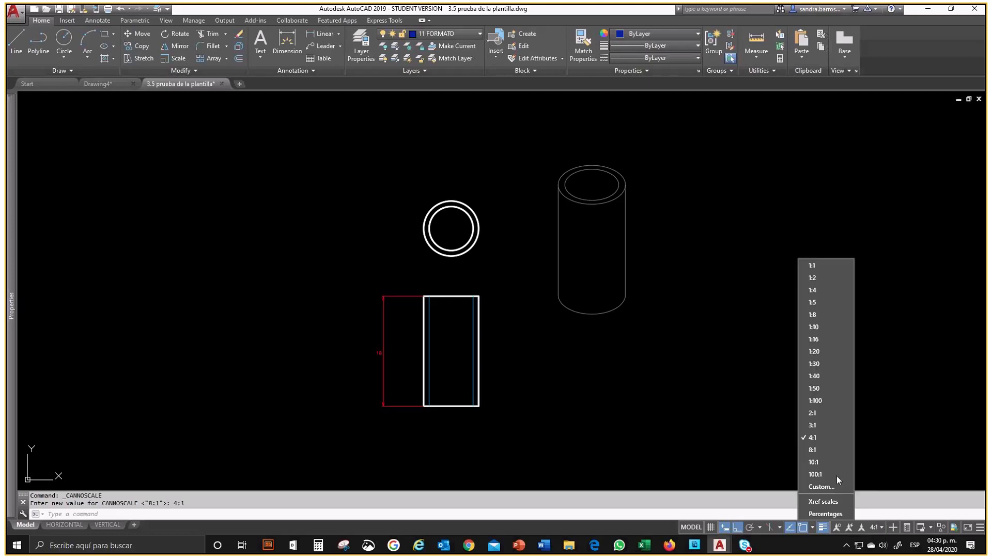
click(812, 369)
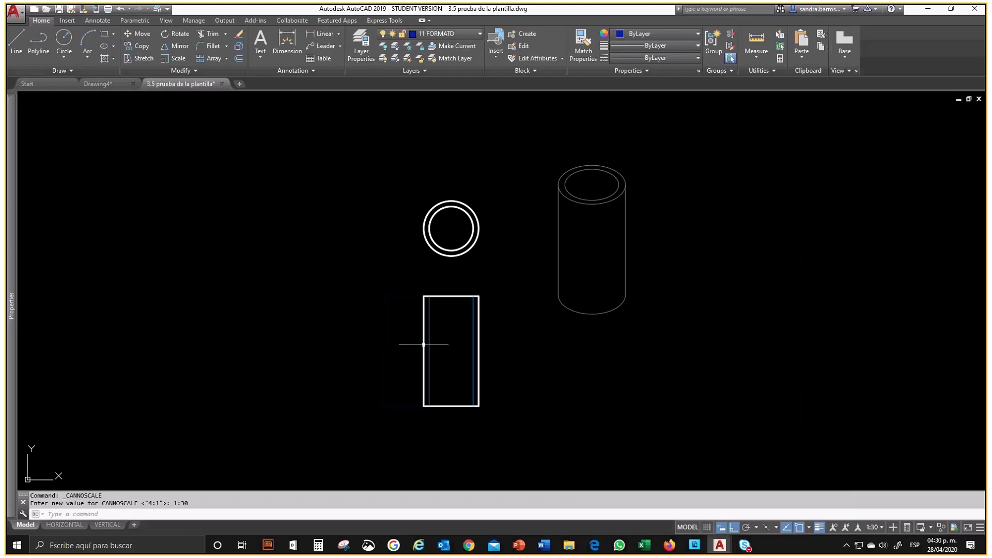
click(869, 528)
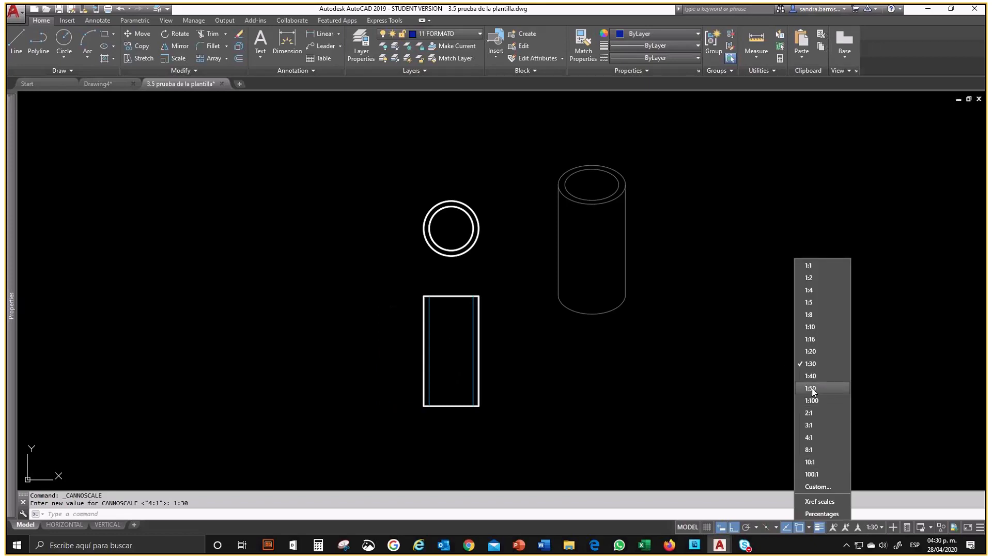
click(810, 438)
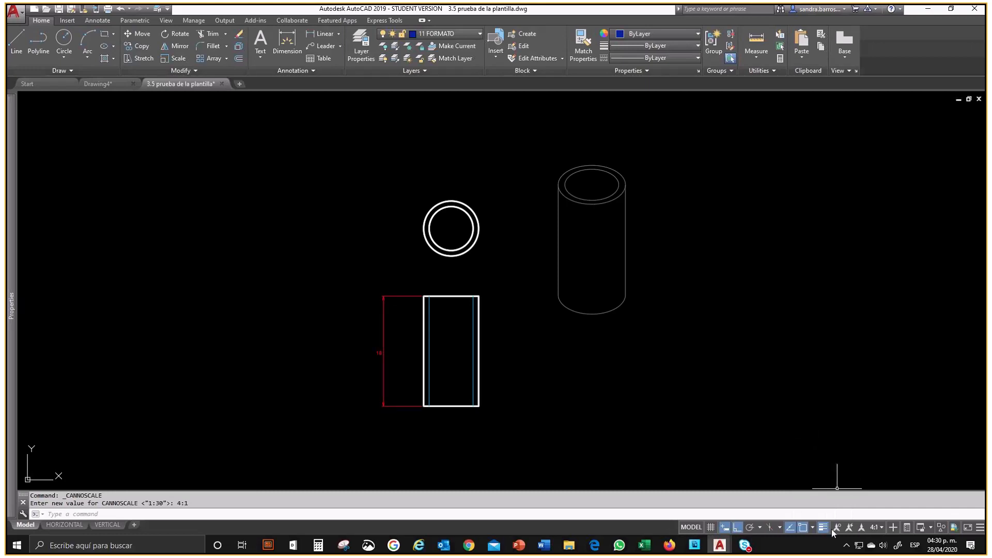
Step: Select the height dimension and examine its overlapping scale representations around the dimension text
click(364, 364)
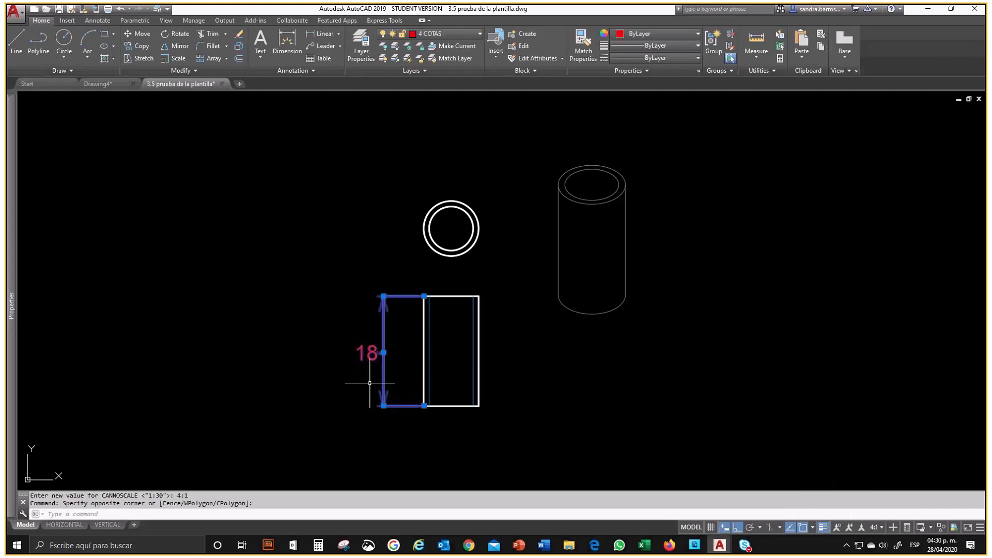
scroll(364, 364, up, 6)
scroll(367, 355, up, 6)
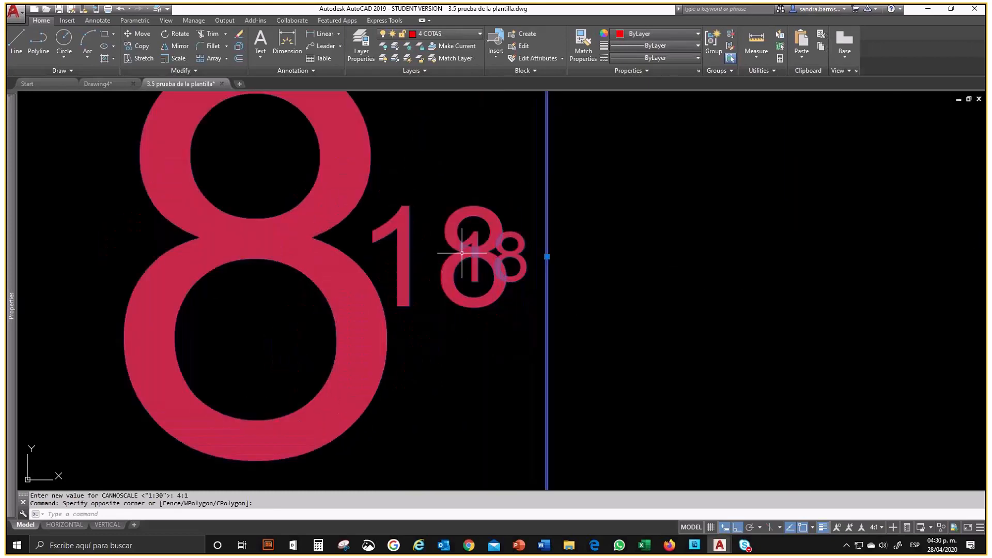
scroll(432, 273, down, 5)
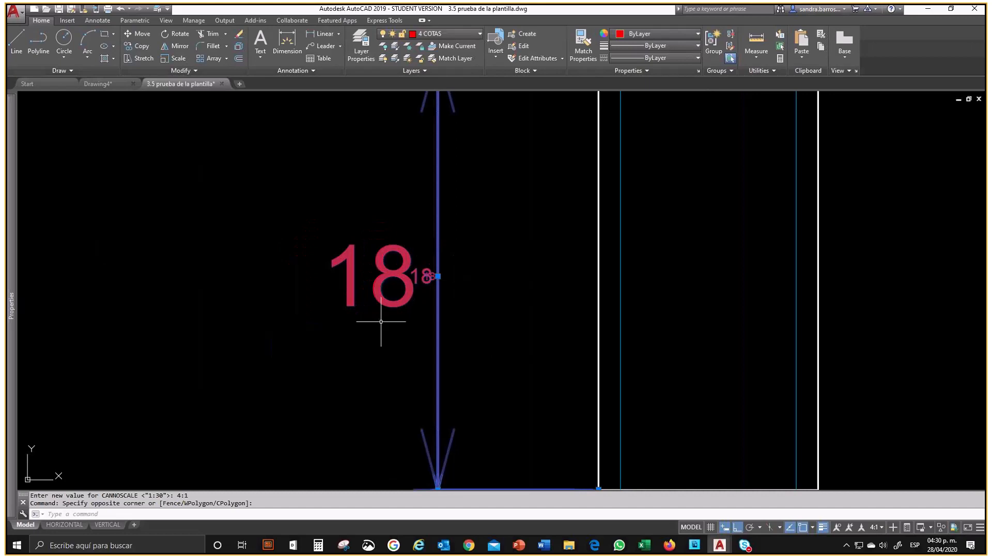
scroll(392, 331, down, 3)
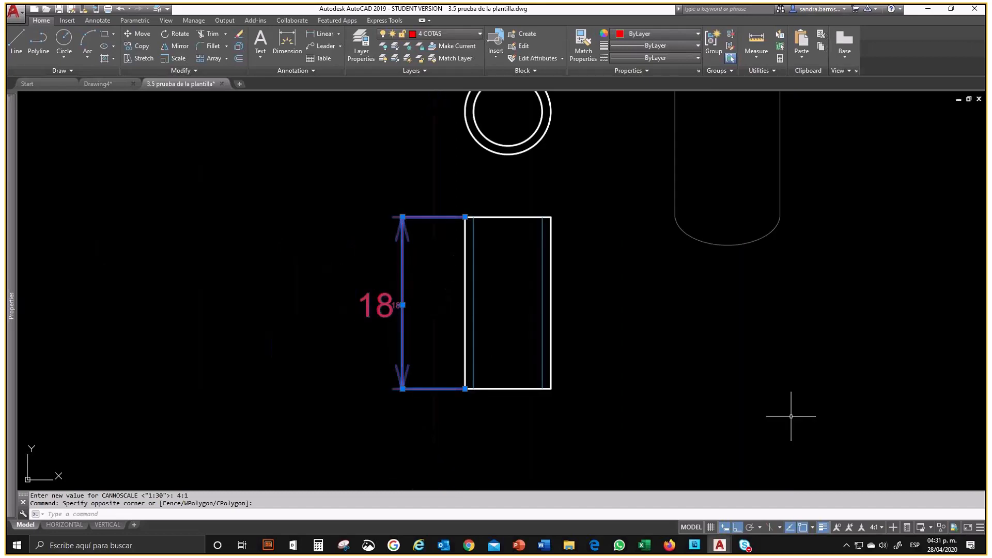
Step: Enable automatic scale addition and change the model's annotation scale to 8:1, 1:16, 1:8, 1:20 and finally 1:40
click(850, 528)
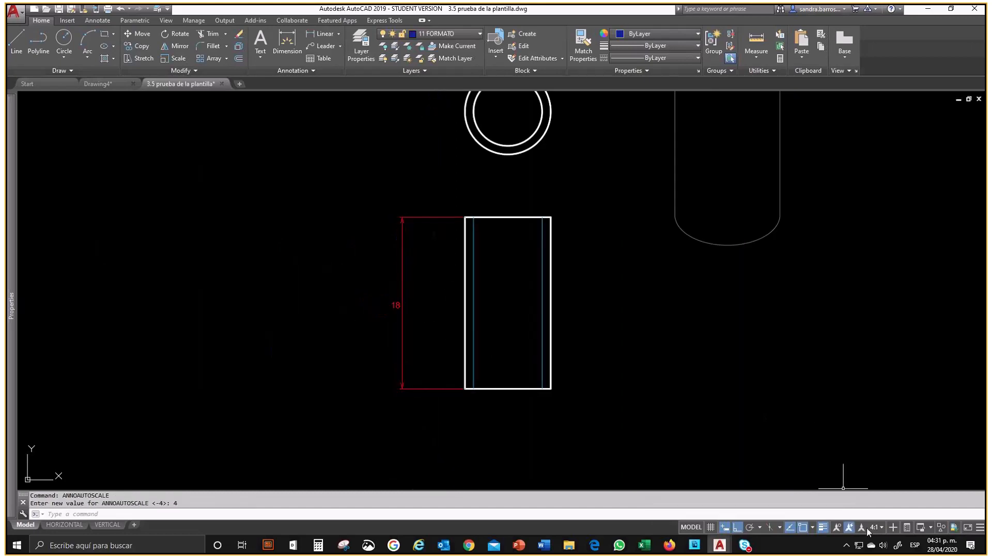
click(867, 529)
click(837, 476)
click(877, 528)
click(826, 340)
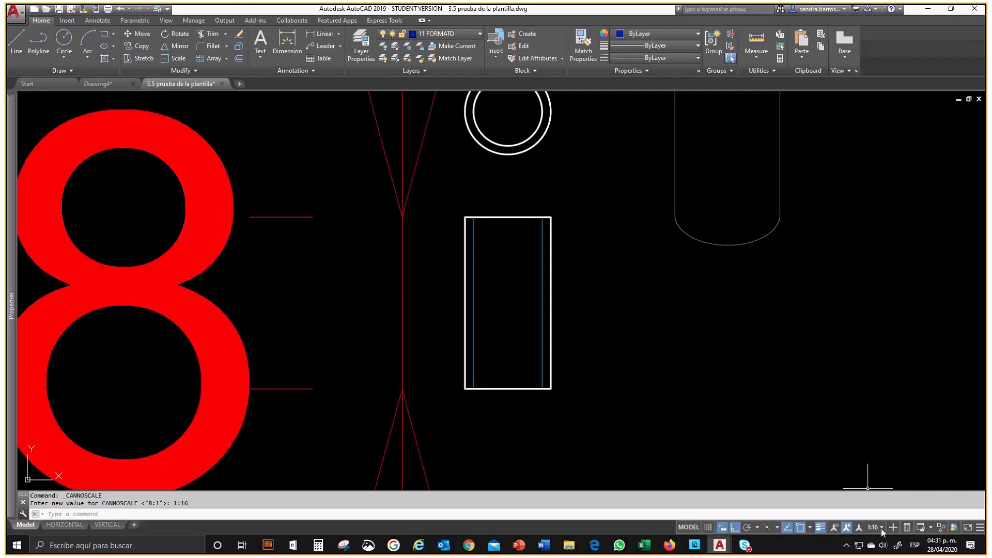
click(882, 528)
click(826, 320)
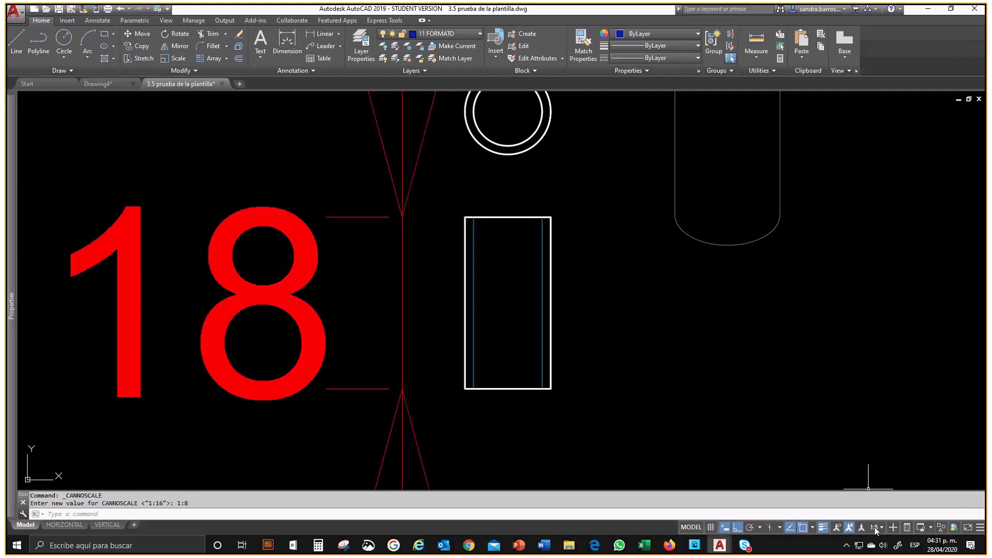
click(875, 527)
click(827, 350)
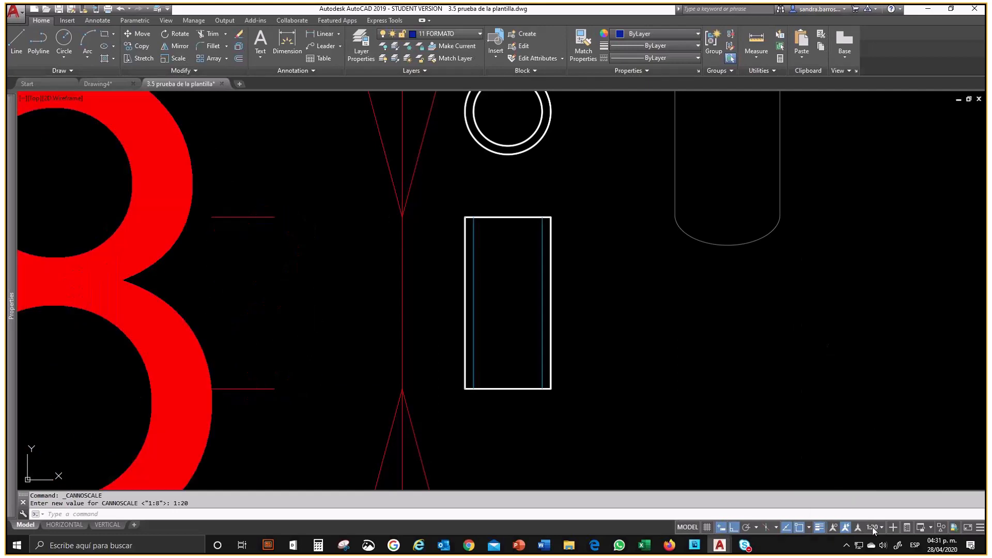
click(872, 526)
click(818, 376)
Step: Enable the display of annotative objects at all scales and examine the height dimension's scale representations
click(833, 529)
scroll(517, 336, down, 5)
click(489, 361)
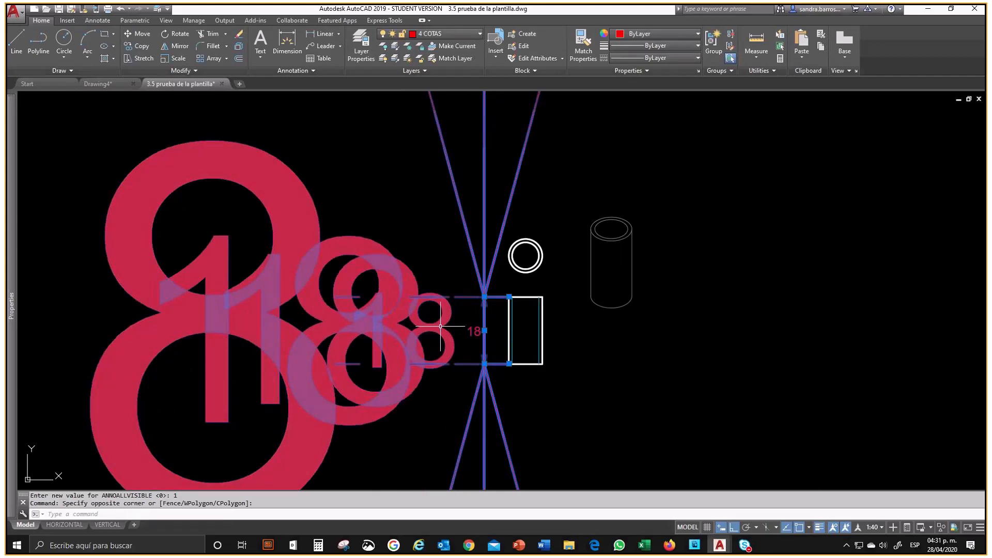
scroll(411, 340, down, 4)
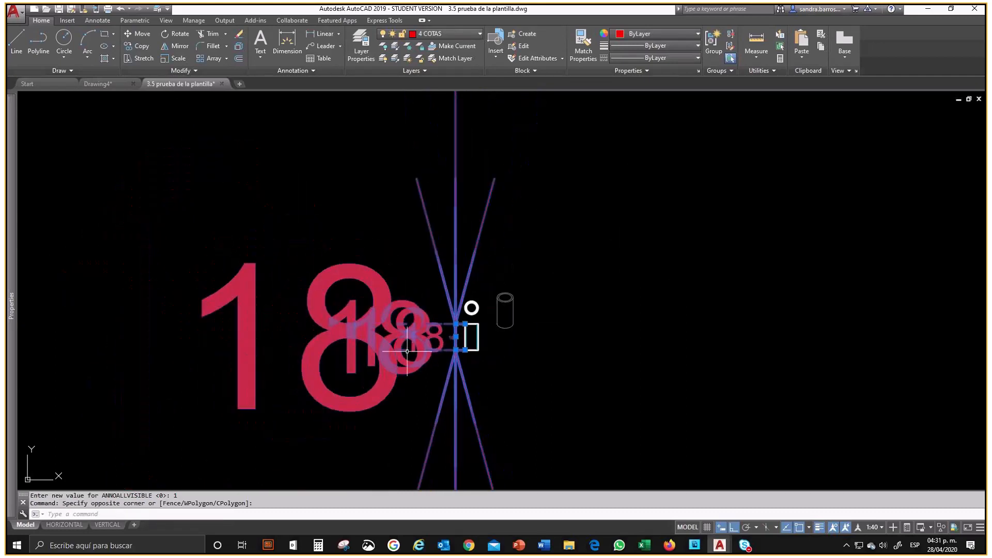
scroll(405, 356, up, 2)
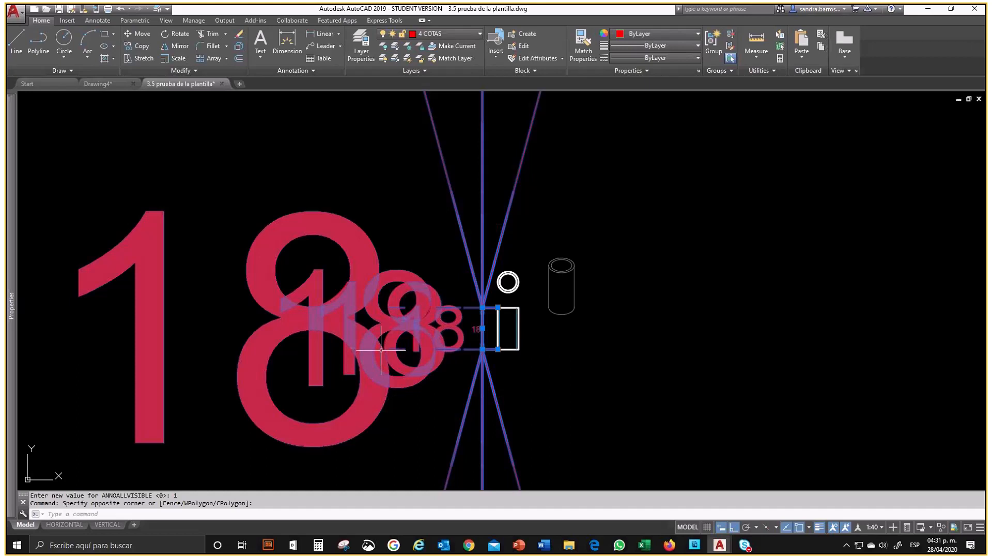
Step: Return to the HORIZONTAL layout
click(78, 525)
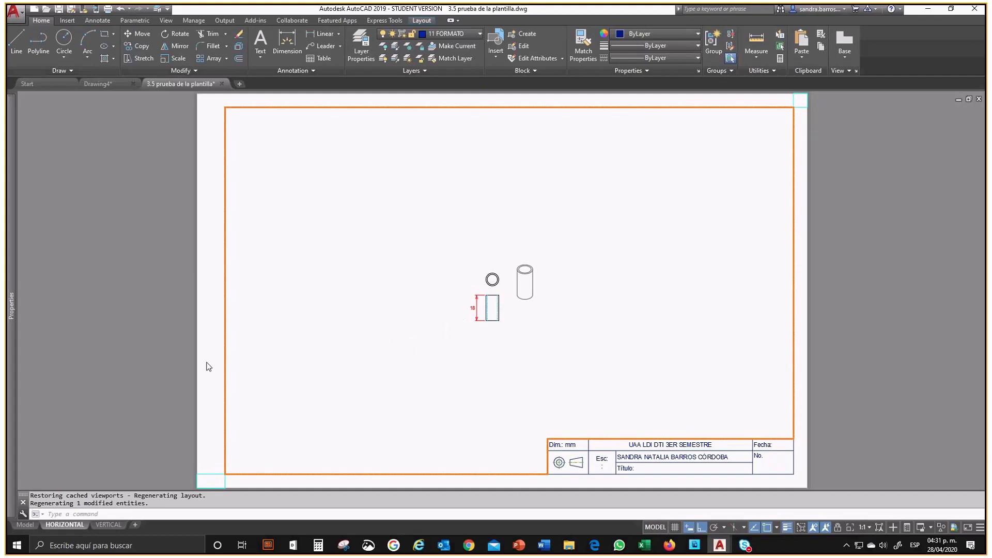
mouse_move(745, 546)
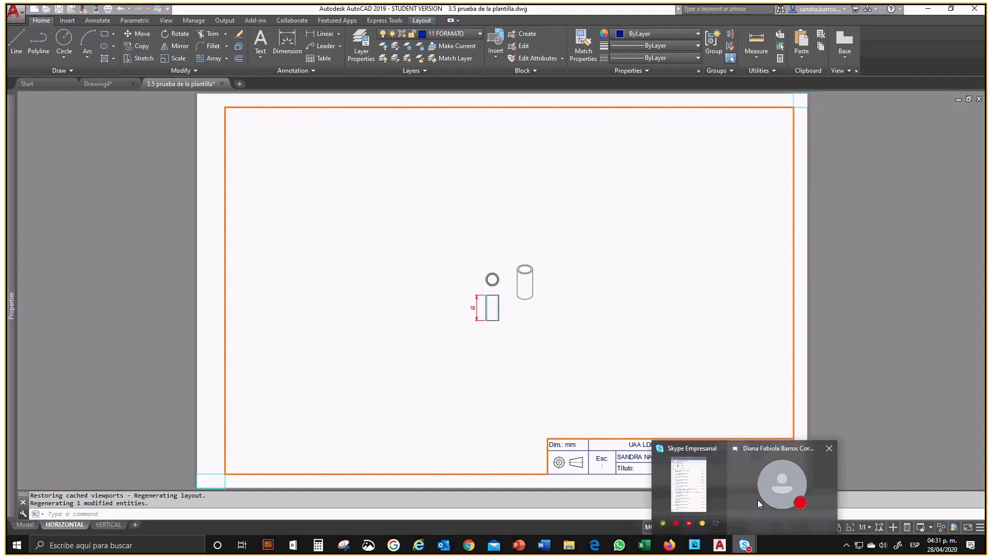